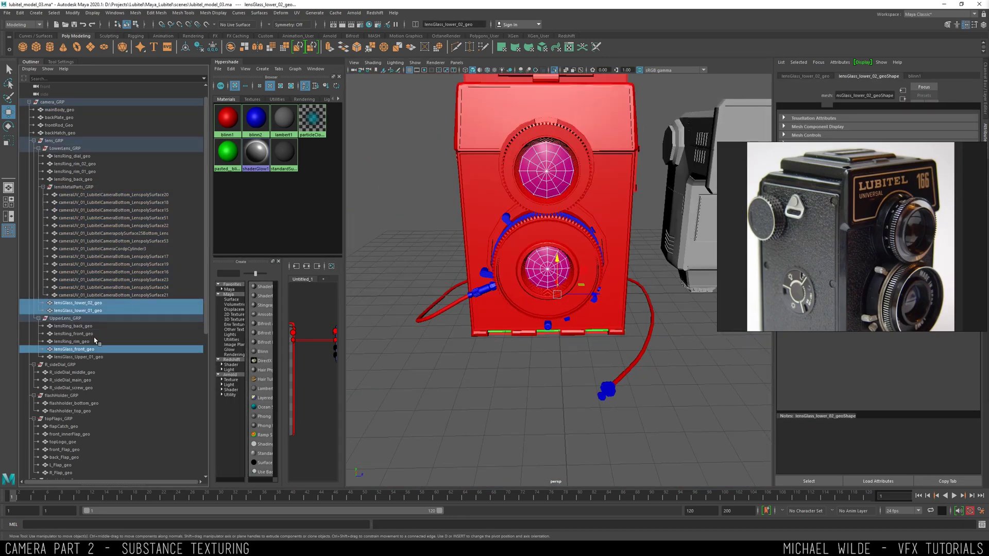
- Add lensGlass_Upper_01_geo to the selected lens glasses, and assign a new material to the selected faces of the right dial
{"action": "left_click", "coordinate": [77, 357], "text": "ctrl"}
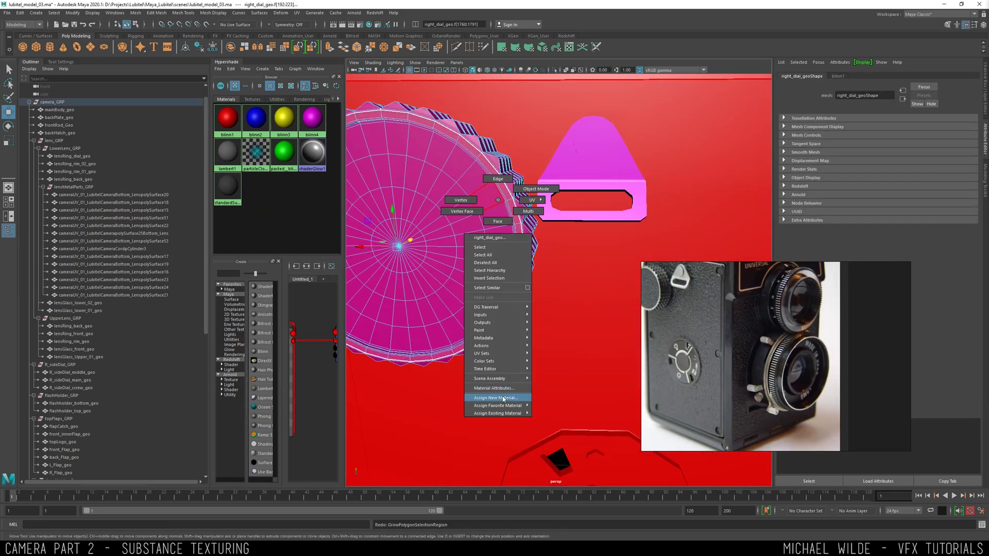
{"action": "left_click", "coordinate": [503, 398]}
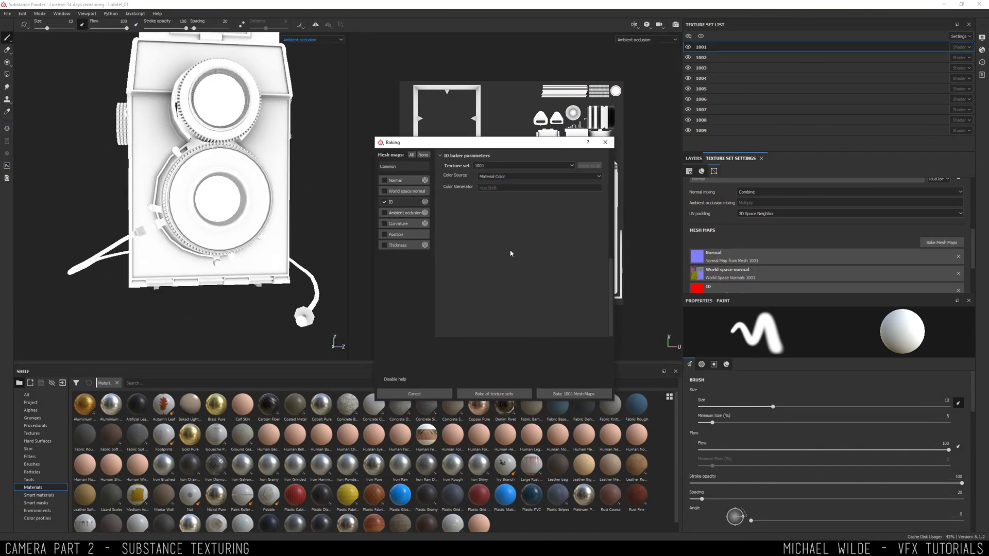
- Switch to Substance Painter and bake the ID map for all texture sets, using Material Color as the color source
{"action": "scroll", "coordinate": [510, 253], "scroll_direction": "up", "scroll_amount": 5}
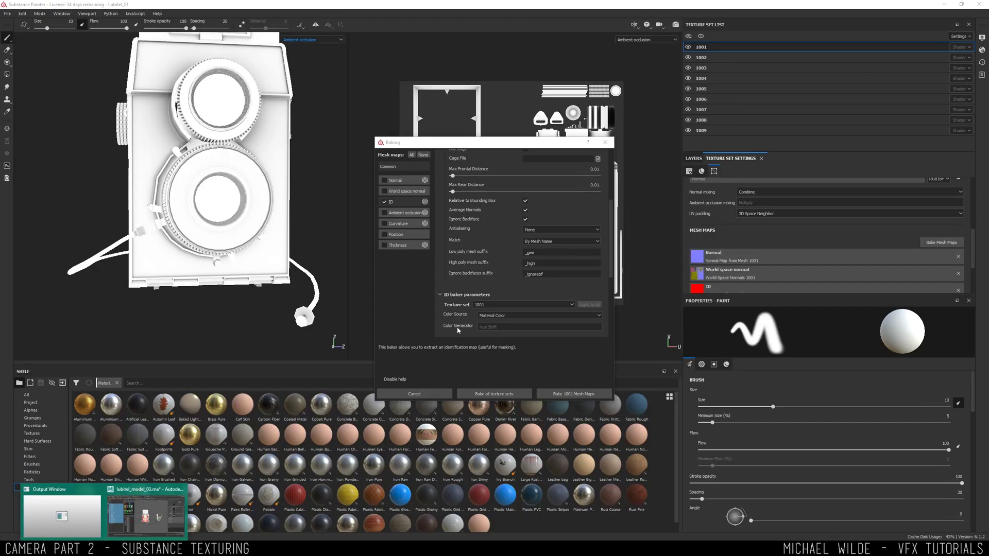
{"action": "scroll", "coordinate": [515, 263], "scroll_direction": "up", "scroll_amount": 3}
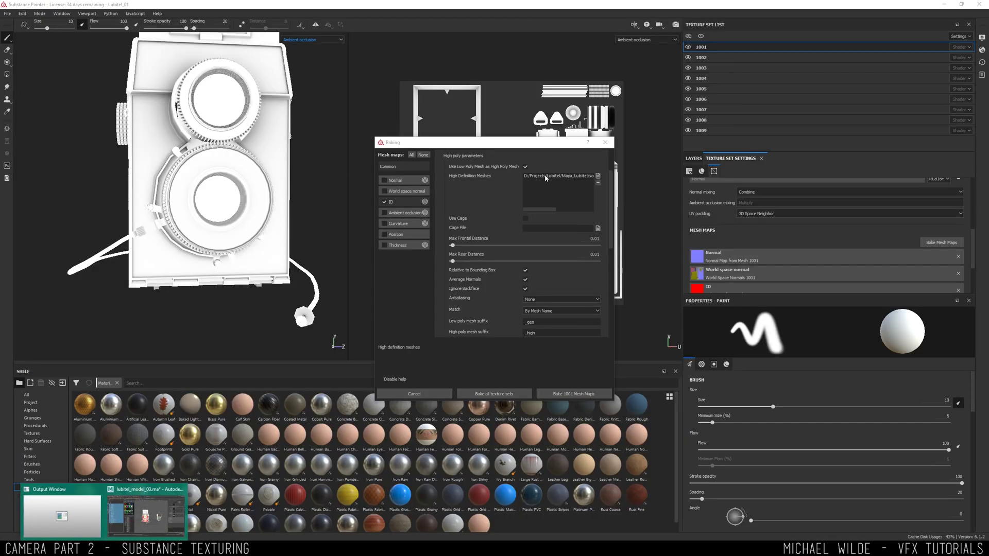
{"action": "scroll", "coordinate": [449, 191], "scroll_direction": "down", "scroll_amount": 3}
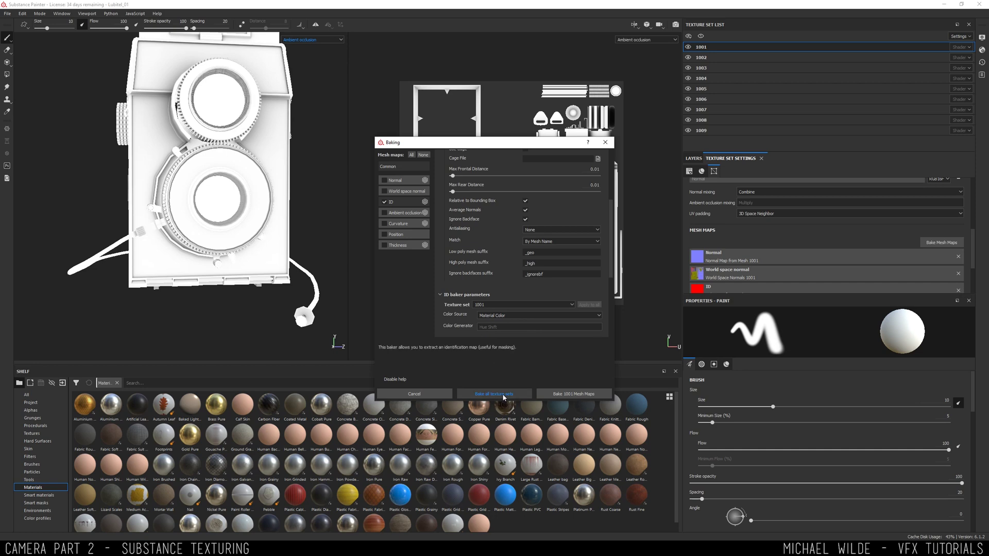
{"action": "left_click", "coordinate": [493, 395]}
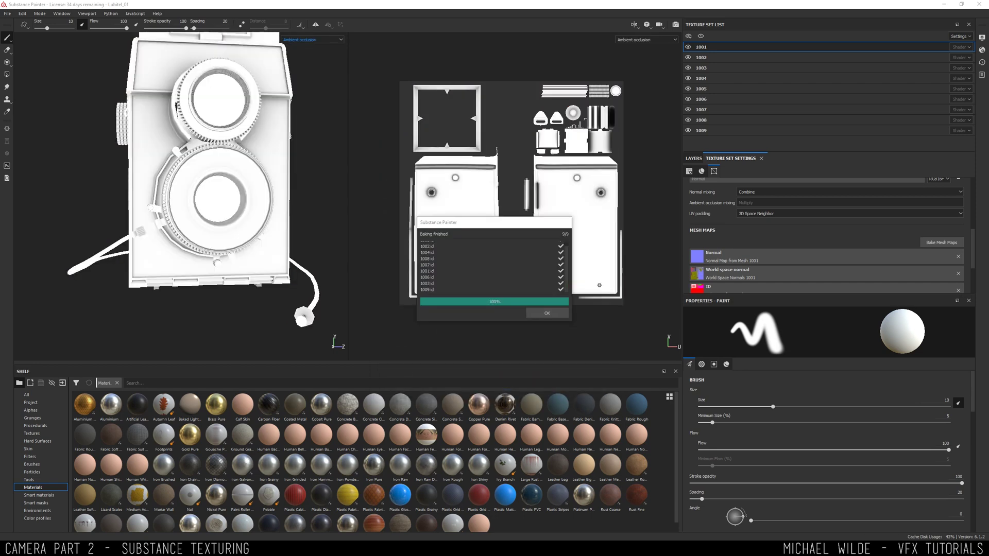
{"action": "left_click", "coordinate": [547, 313]}
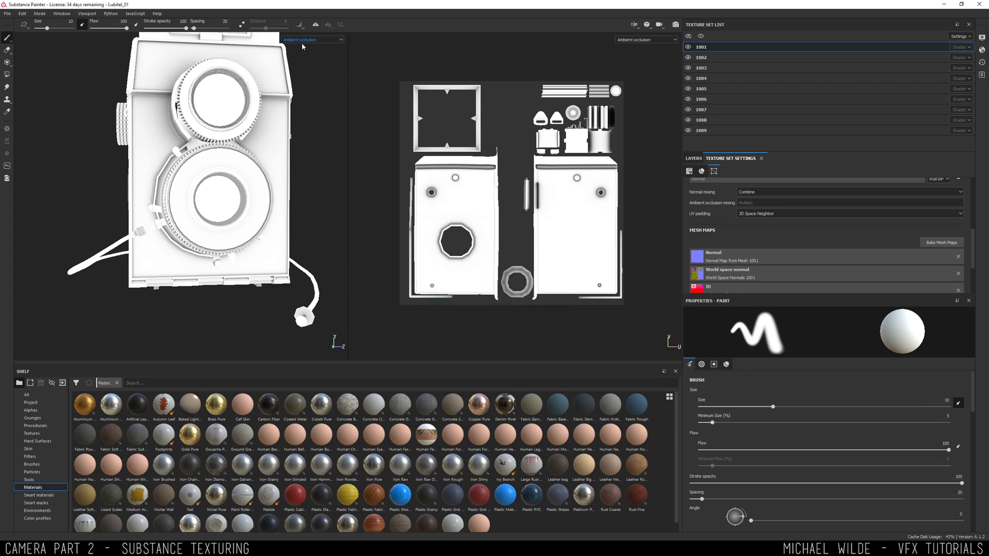
- Display the baked ID map in the viewports and inspect the part colors around the camera model
{"action": "left_click", "coordinate": [296, 87]}
{"action": "left_click_drag", "start_coordinate": [176, 126], "coordinate": [221, 193], "text": "alt"}
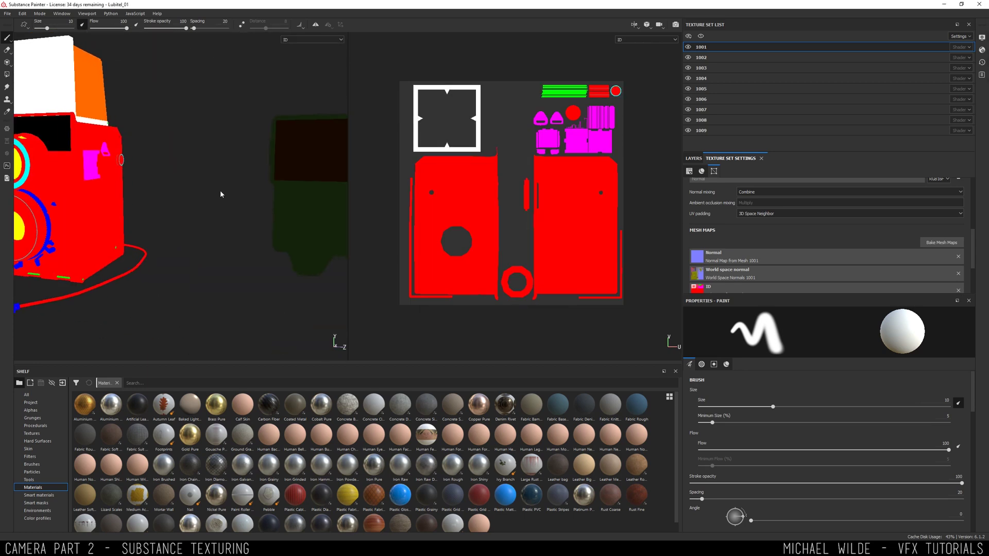
{"action": "right_click_drag", "start_coordinate": [221, 193], "coordinate": [158, 122], "text": "alt"}
{"action": "left_click_drag", "start_coordinate": [158, 125], "coordinate": [227, 118], "text": "alt"}
- Open the project configuration
{"action": "left_click", "coordinate": [9, 14]}
{"action": "mouse_move", "coordinate": [23, 15]}
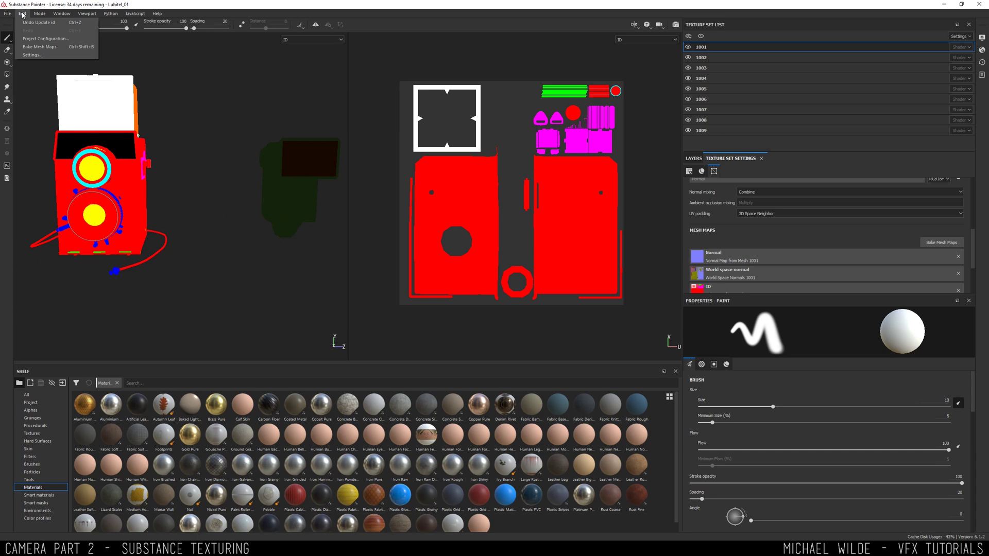
{"action": "left_click", "coordinate": [46, 38]}
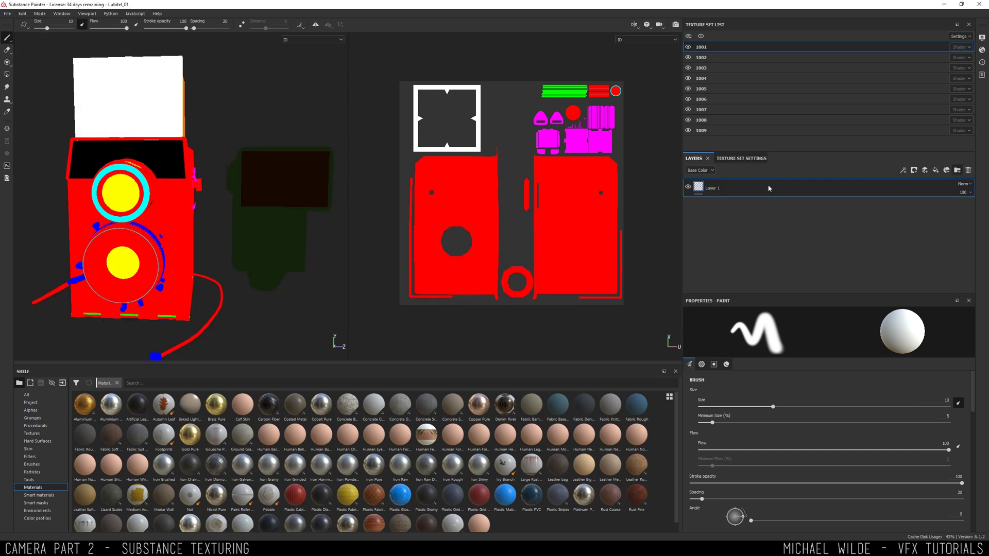
- Create a layer folder named Instance_Folder in texture set 1001 and instantiate it across texture sets 1002 to 1009
{"action": "key", "text": "ctrl+g"}
{"action": "double_click", "coordinate": [721, 188]}
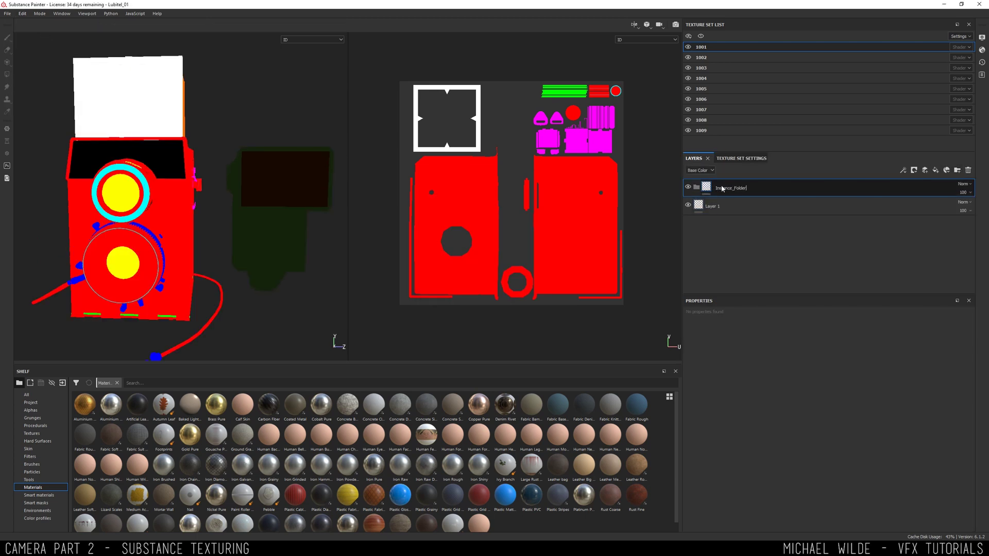
{"action": "right_click", "coordinate": [722, 188]}
{"action": "left_click", "coordinate": [762, 347]}
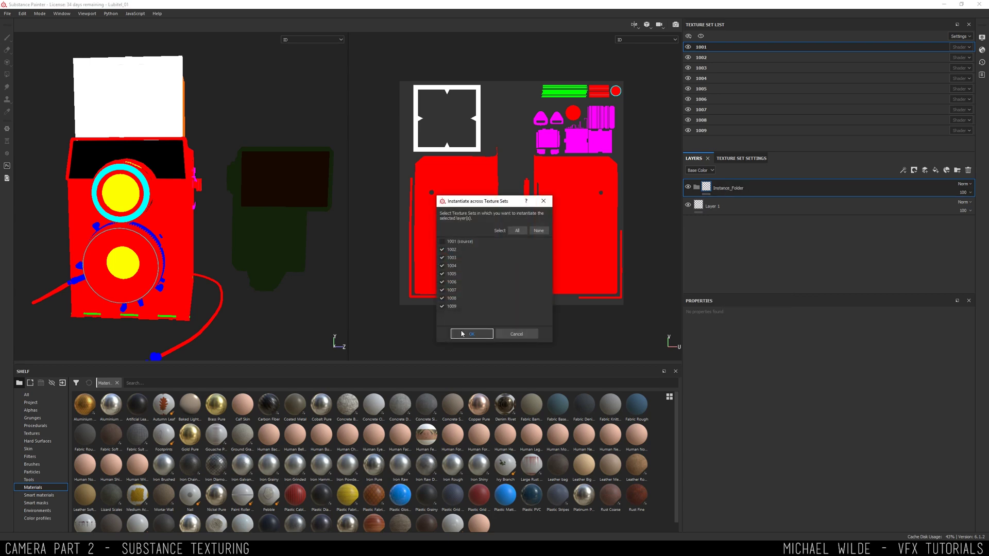
{"action": "left_click", "coordinate": [462, 334]}
- Show the material in the viewports and add the Iron Grainy material inside Instance_Folder
{"action": "left_click", "coordinate": [294, 52]}
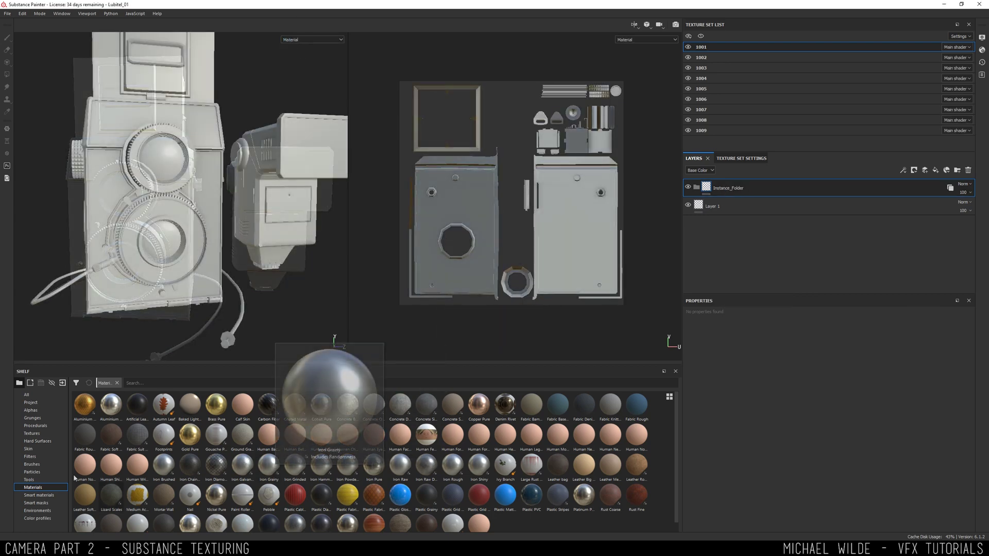
{"action": "left_click_drag", "start_coordinate": [268, 473], "coordinate": [625, 272]}
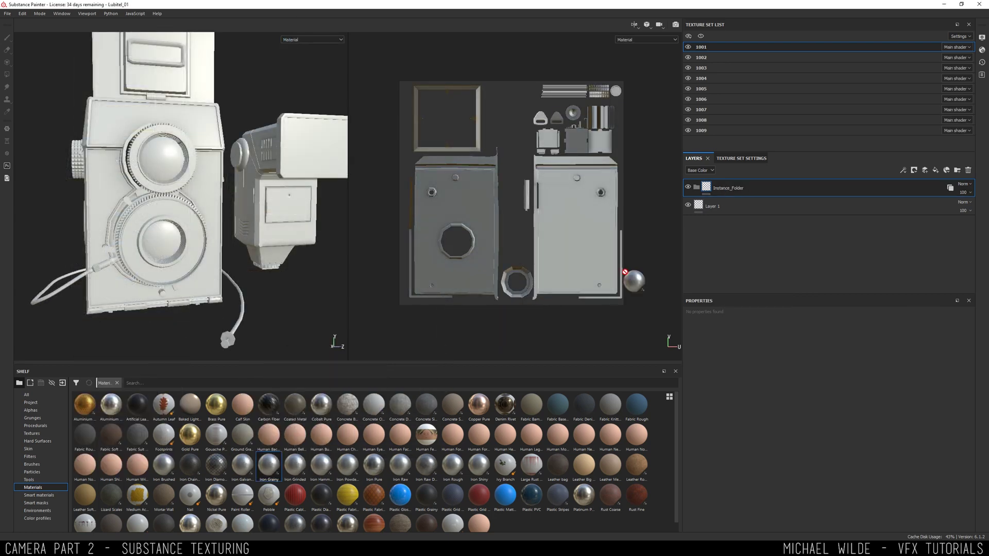
{"action": "left_click_drag", "start_coordinate": [734, 191], "coordinate": [734, 192]}
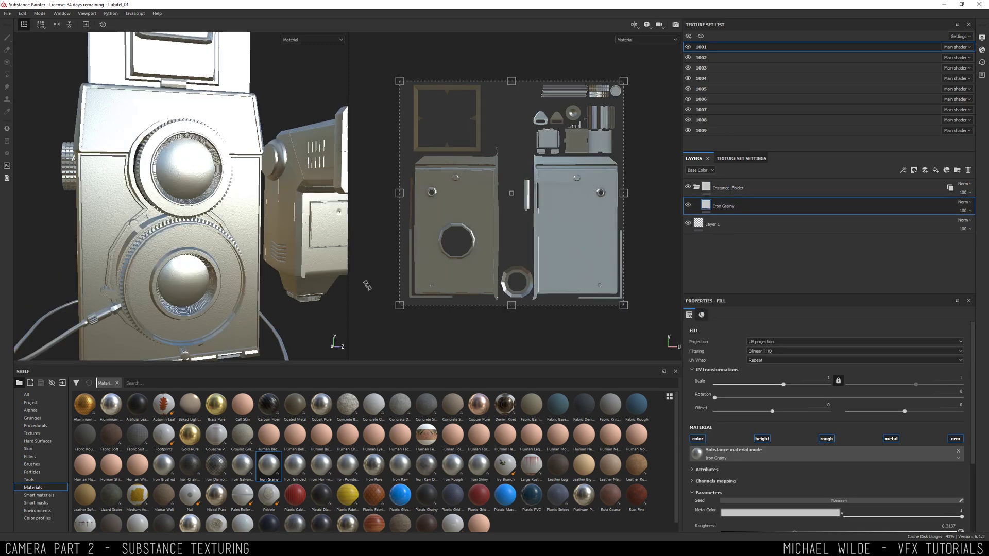
- Set the size of texture set 1001 to 2048, and open the settings of texture set 1002
{"action": "left_click", "coordinate": [726, 158]}
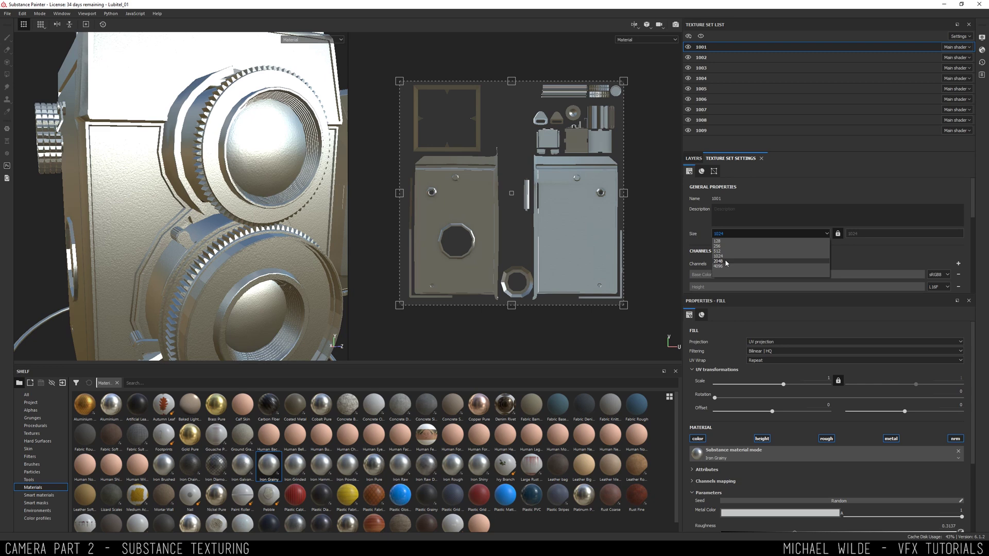
{"action": "left_click", "coordinate": [726, 261]}
{"action": "left_click_drag", "start_coordinate": [206, 159], "coordinate": [197, 155], "text": "alt"}
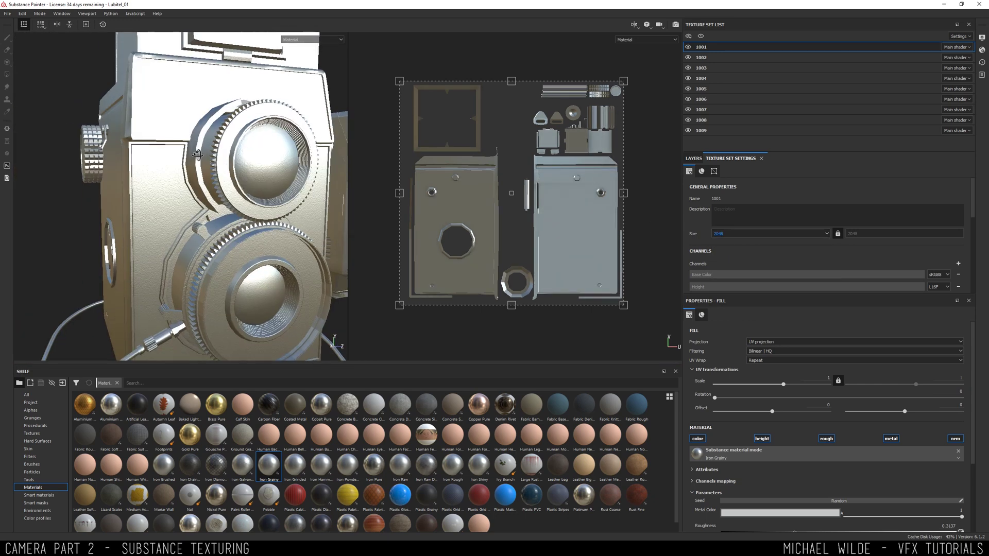
{"action": "left_click", "coordinate": [734, 60]}
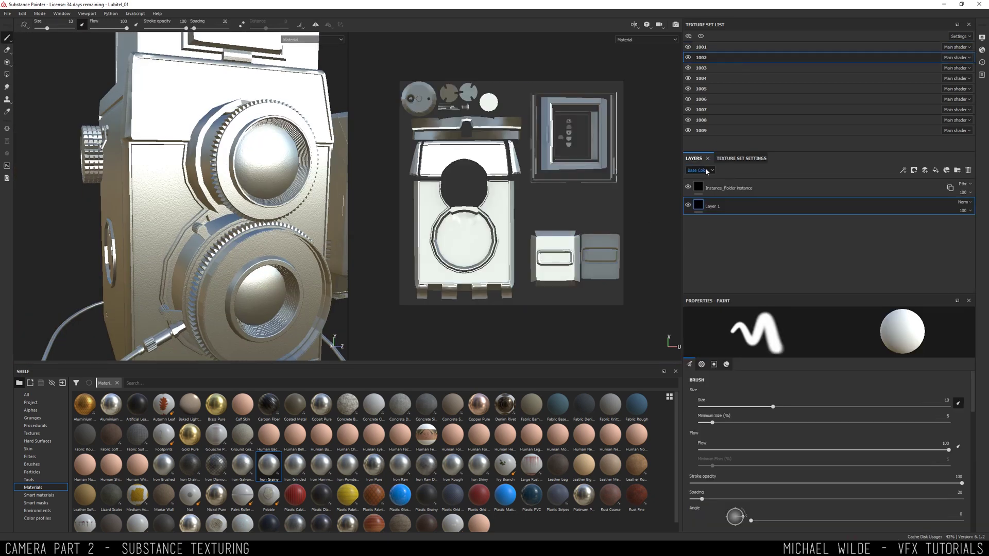
{"action": "left_click", "coordinate": [741, 158]}
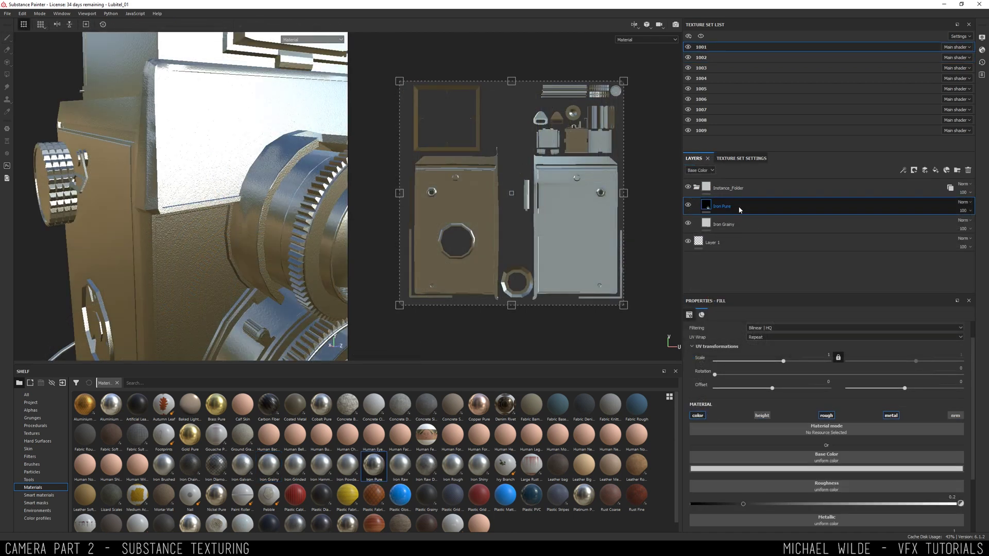
- Add a black mask with a color selection to the Iron Pure layer, and pick the ID color of the lower lens's metal parts
{"action": "right_click", "coordinate": [728, 209]}
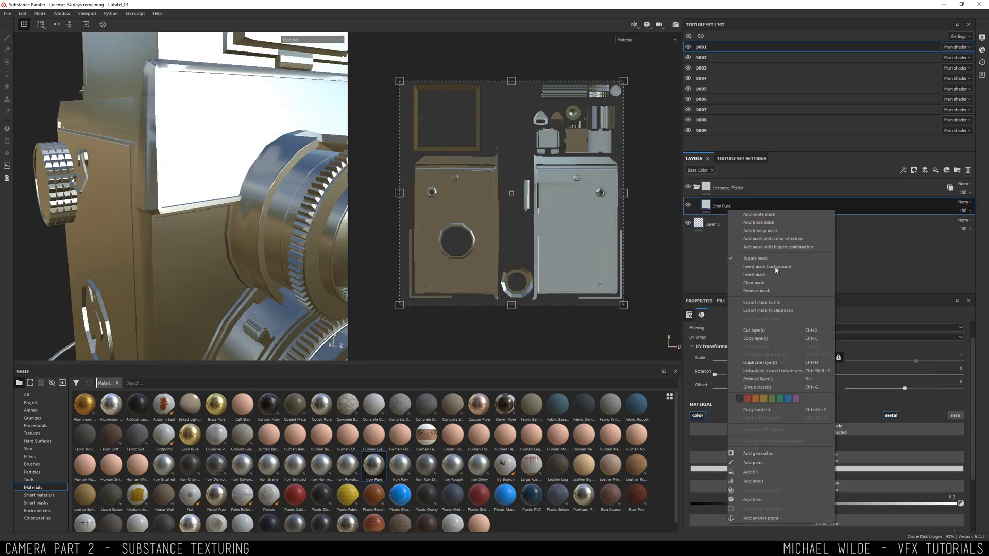
{"action": "left_click", "coordinate": [763, 223]}
{"action": "right_click", "coordinate": [732, 222]}
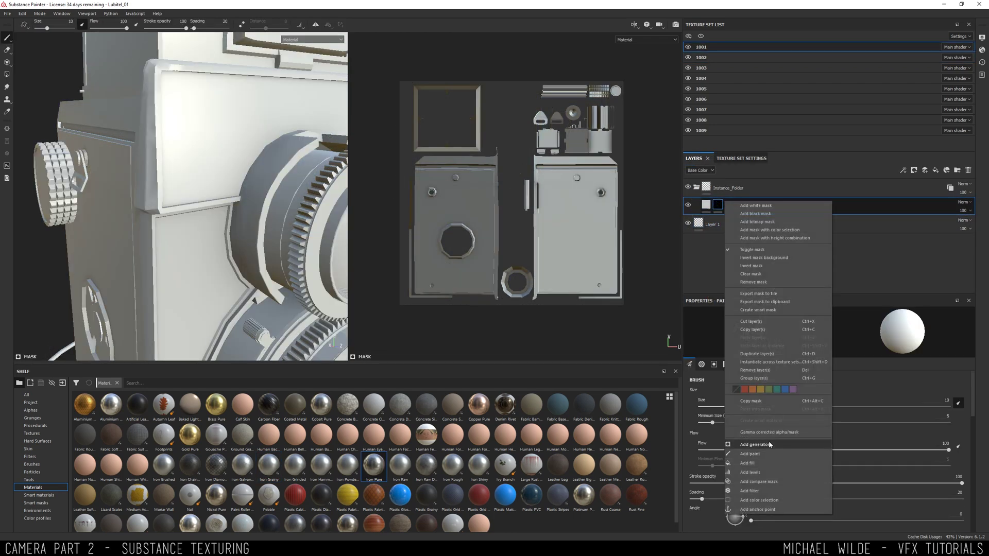
{"action": "left_click", "coordinate": [776, 500]}
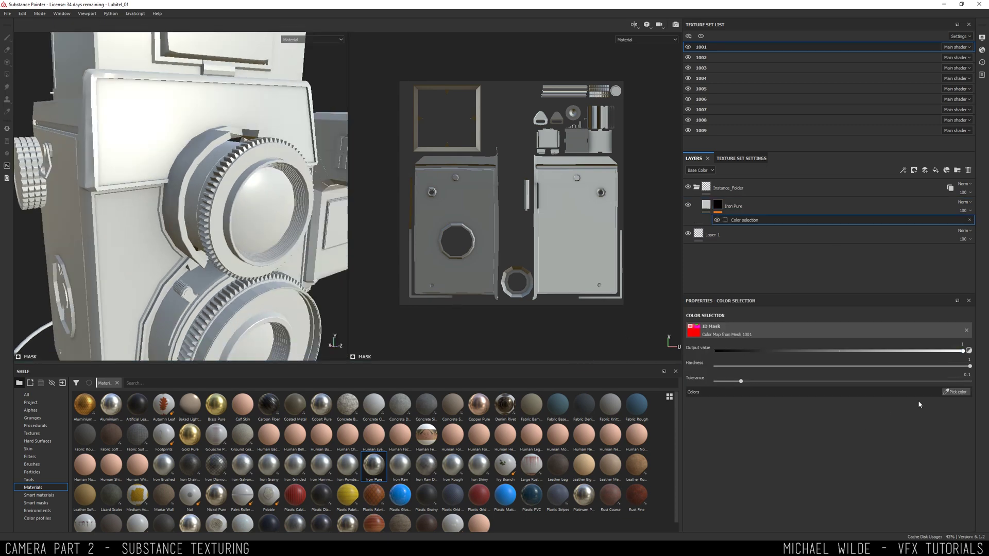
{"action": "left_click", "coordinate": [956, 392]}
{"action": "mouse_move", "coordinate": [332, 213]}
{"action": "left_mouse_down", "text": "alt"}
{"action": "mouse_move", "coordinate": [154, 136]}
{"action": "mouse_move", "coordinate": [187, 139]}
{"action": "left_mouse_up", "text": "alt"}
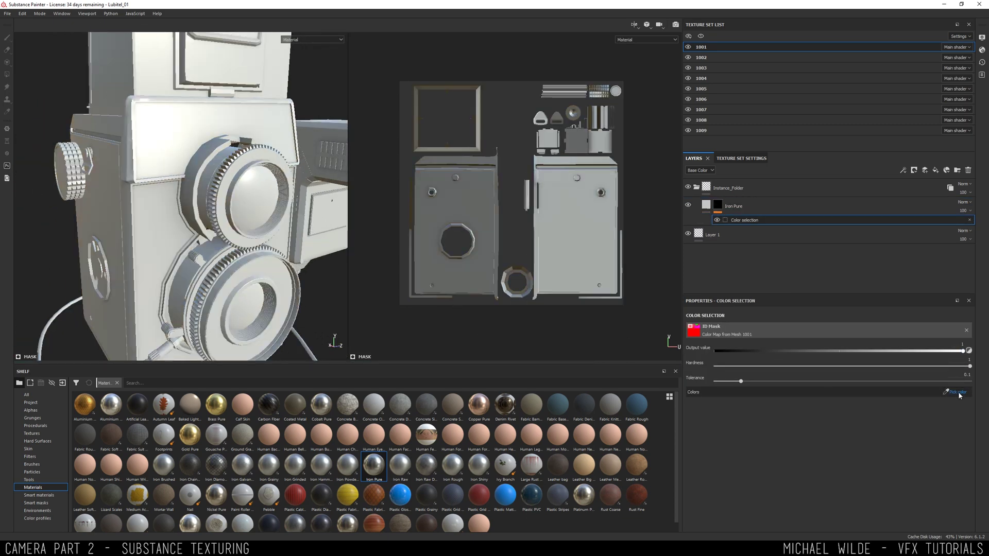
{"action": "left_click", "coordinate": [199, 256]}
{"action": "left_click_drag", "start_coordinate": [199, 256], "coordinate": [162, 170], "text": "alt"}
- Add a fill layer named BlackPlastic to Instance_Folder and move it below the Iron Pure layer
{"action": "left_click", "coordinate": [934, 171]}
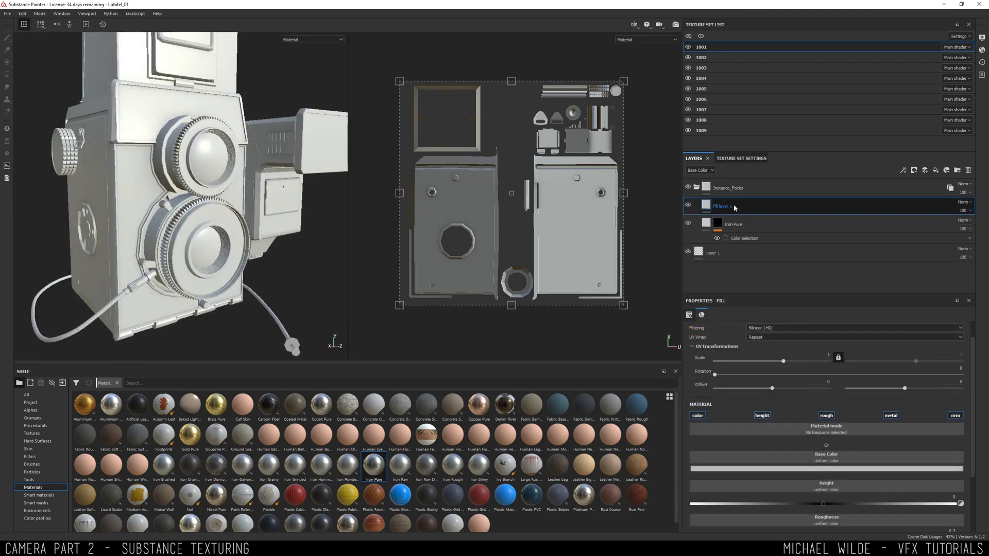
{"action": "left_click", "coordinate": [743, 204]}
{"action": "type", "text": "BlackPlastic"}
{"action": "key", "text": "Return"}
{"action": "left_click_drag", "start_coordinate": [742, 205], "coordinate": [740, 242]}
{"action": "middle_click_drag", "start_coordinate": [154, 178], "coordinate": [195, 185], "text": "alt"}
{"action": "left_click_drag", "start_coordinate": [195, 185], "coordinate": [184, 178], "text": "alt"}
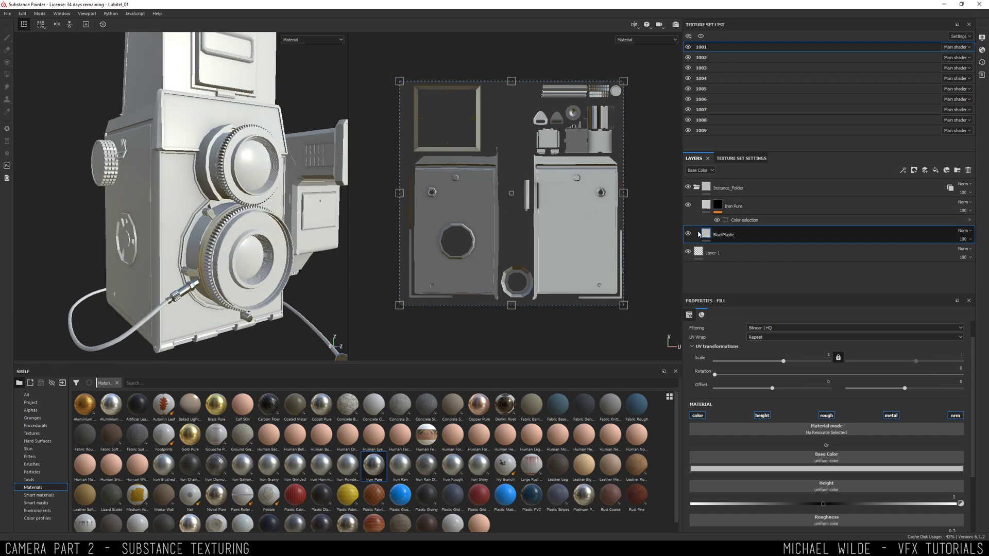
- Set the BlackPlastic layer's base color to black and its roughness to 0.0987
{"action": "left_click", "coordinate": [827, 468]}
{"action": "left_click_drag", "start_coordinate": [841, 441], "coordinate": [827, 459]}
{"action": "left_click", "coordinate": [778, 504]}
{"action": "scroll", "coordinate": [823, 484], "scroll_direction": "down", "scroll_amount": 2}
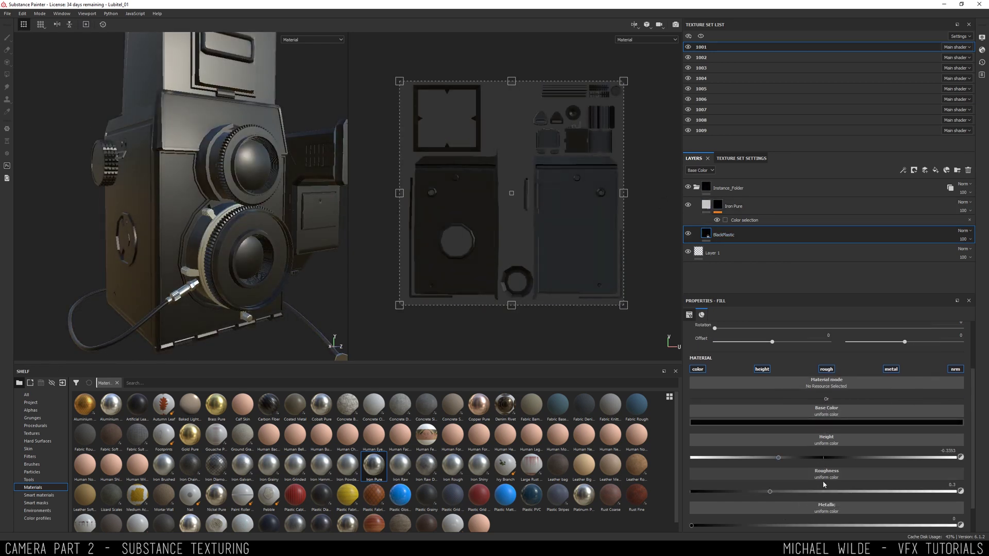
{"action": "left_click", "coordinate": [716, 491]}
{"action": "left_click_drag", "start_coordinate": [217, 206], "coordinate": [183, 187], "text": "alt"}
- Compare the finish with the reference photo of the camera and set the BlackPlastic roughness to about 0.11
{"action": "key", "text": "alt+Tab"}
{"action": "scroll", "coordinate": [670, 191], "scroll_direction": "down", "scroll_amount": 3}
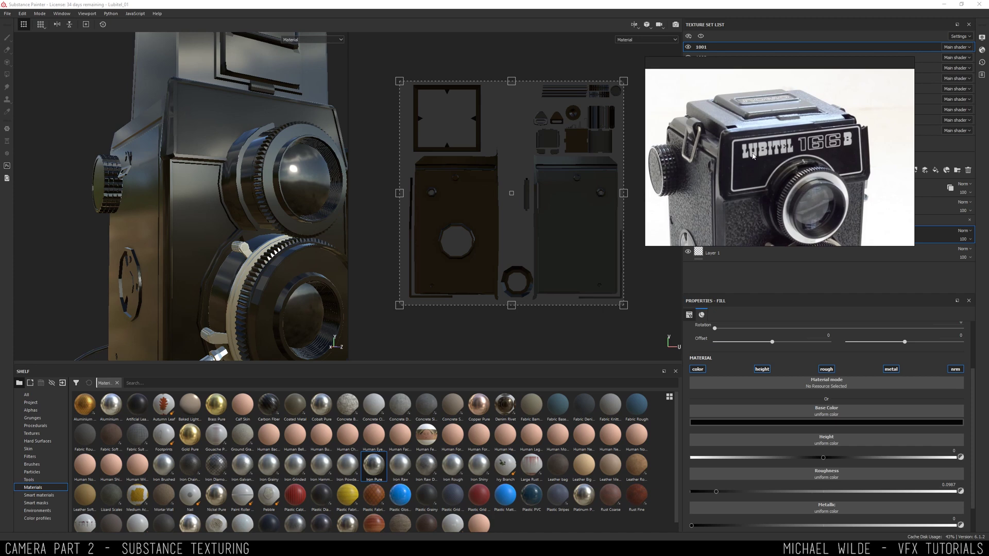
{"action": "scroll", "coordinate": [731, 162], "scroll_direction": "up", "scroll_amount": 3}
{"action": "left_click", "coordinate": [720, 494]}
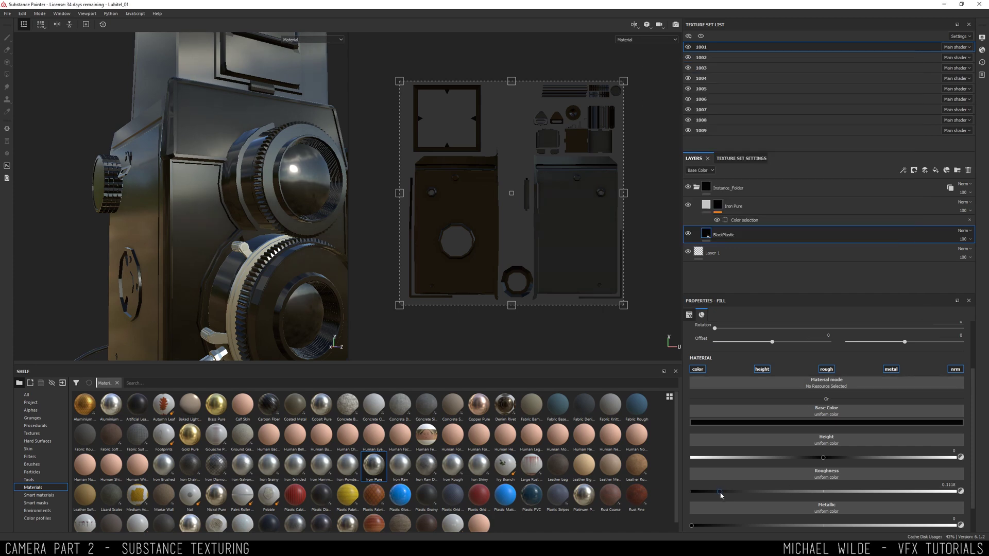
{"action": "left_click_drag", "start_coordinate": [325, 193], "coordinate": [325, 337], "text": "alt"}
{"action": "scroll", "coordinate": [285, 223], "scroll_direction": "up", "scroll_amount": 4}
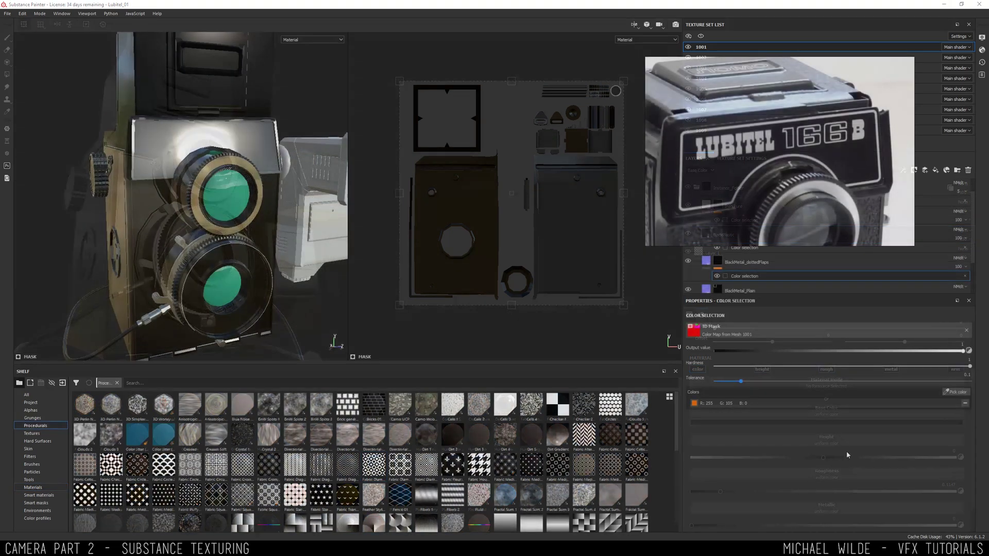
- Name the new metal layer BlackMetal_frontLogo and set its color selection to the black ID color of the front logo plate
{"action": "left_click", "coordinate": [740, 264]}
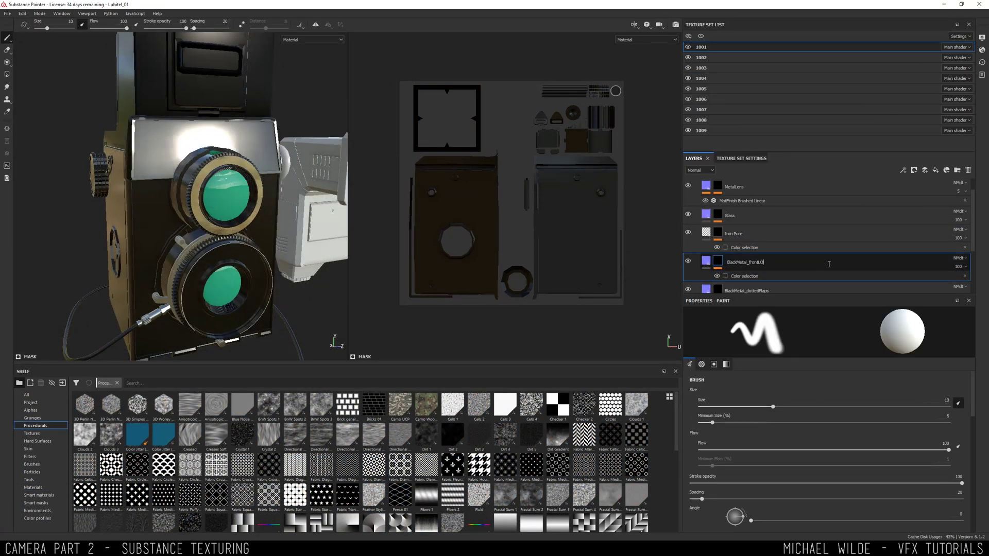
{"action": "left_click", "coordinate": [793, 276]}
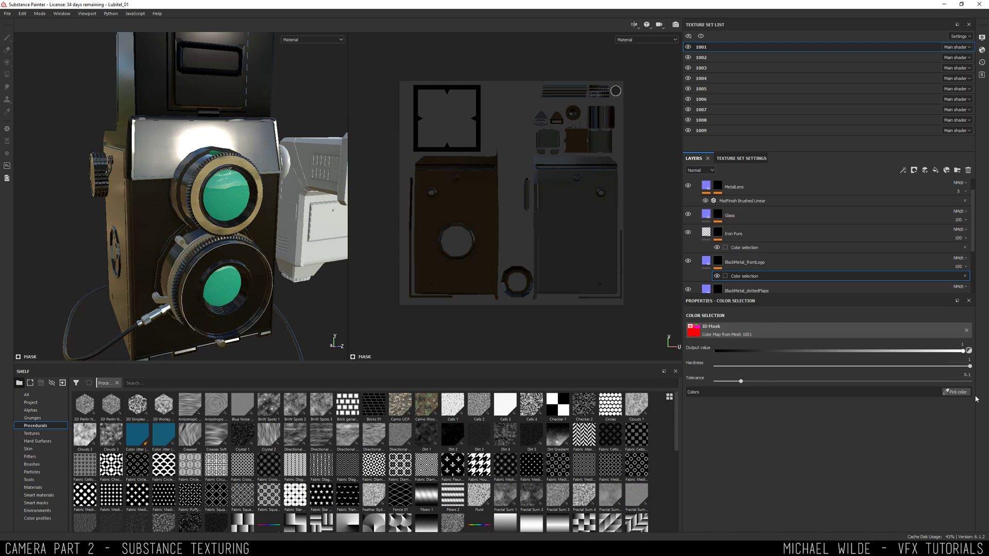
{"action": "left_click", "coordinate": [956, 392]}
{"action": "left_click", "coordinate": [170, 138]}
{"action": "left_click_drag", "start_coordinate": [170, 138], "coordinate": [218, 163], "text": "alt"}
{"action": "right_click_drag", "start_coordinate": [218, 164], "coordinate": [273, 210], "text": "alt"}
{"action": "left_click_drag", "start_coordinate": [274, 210], "coordinate": [288, 205], "text": "alt"}
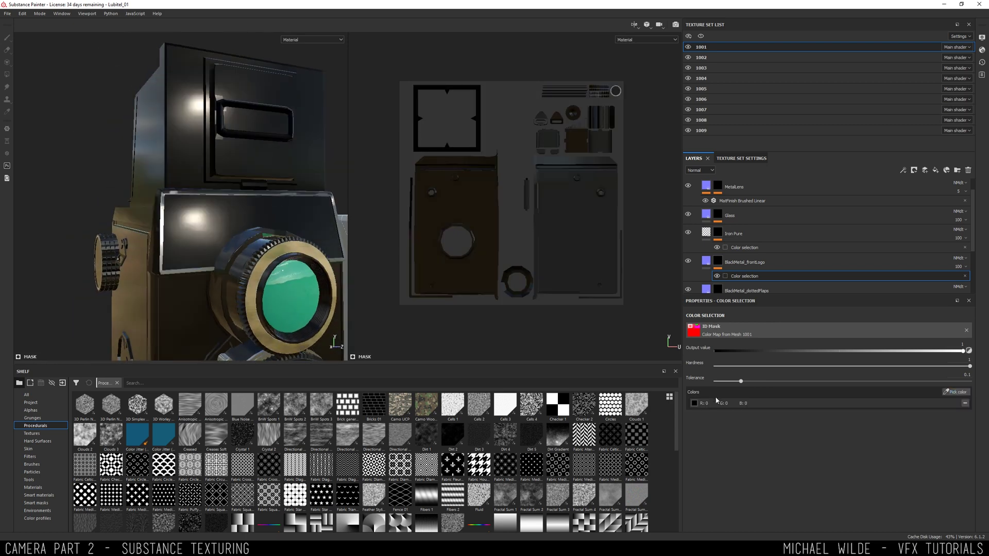
- Darken the base color of the BlackMetal_frontLogo layer to a near-black tone
{"action": "left_click", "coordinate": [706, 260]}
{"action": "left_click", "coordinate": [766, 401]}
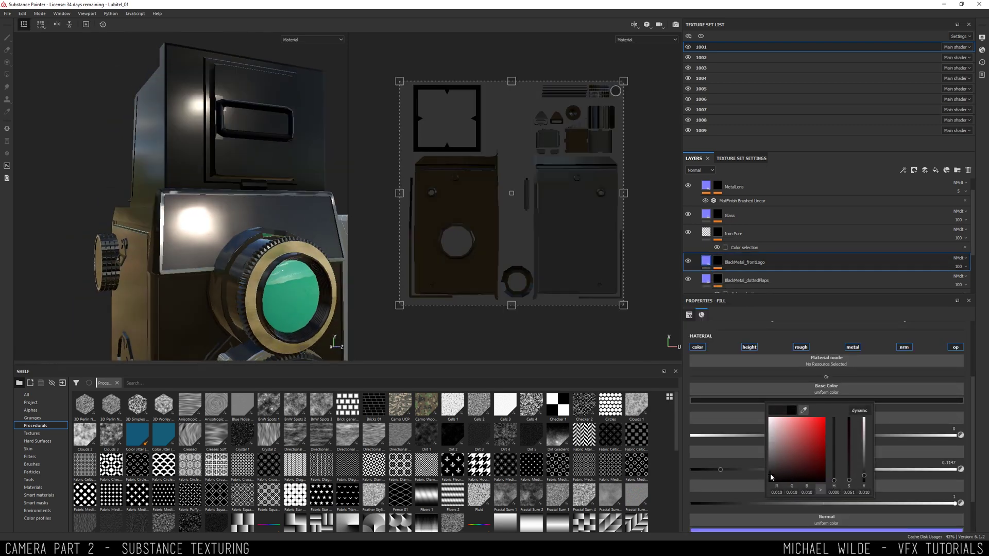
{"action": "left_click_drag", "start_coordinate": [771, 477], "coordinate": [778, 481]}
{"action": "left_click_drag", "start_coordinate": [220, 180], "coordinate": [78, 160], "text": "alt"}
- Adjust the roughness of the BlackPlastic fill layer
{"action": "scroll", "coordinate": [759, 247], "scroll_direction": "down", "scroll_amount": 3}
{"action": "left_click", "coordinate": [759, 262]}
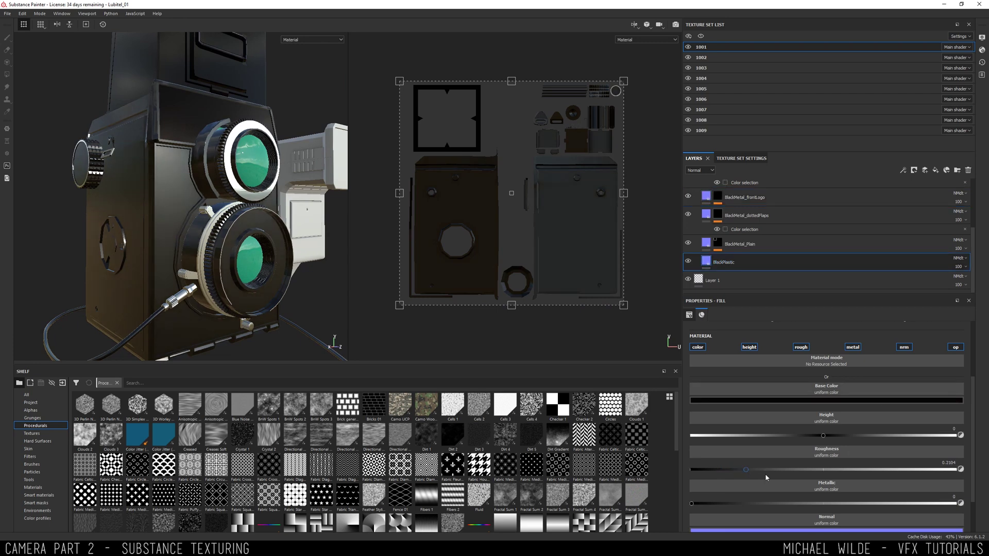
{"action": "left_click_drag", "start_coordinate": [765, 477], "coordinate": [732, 470]}
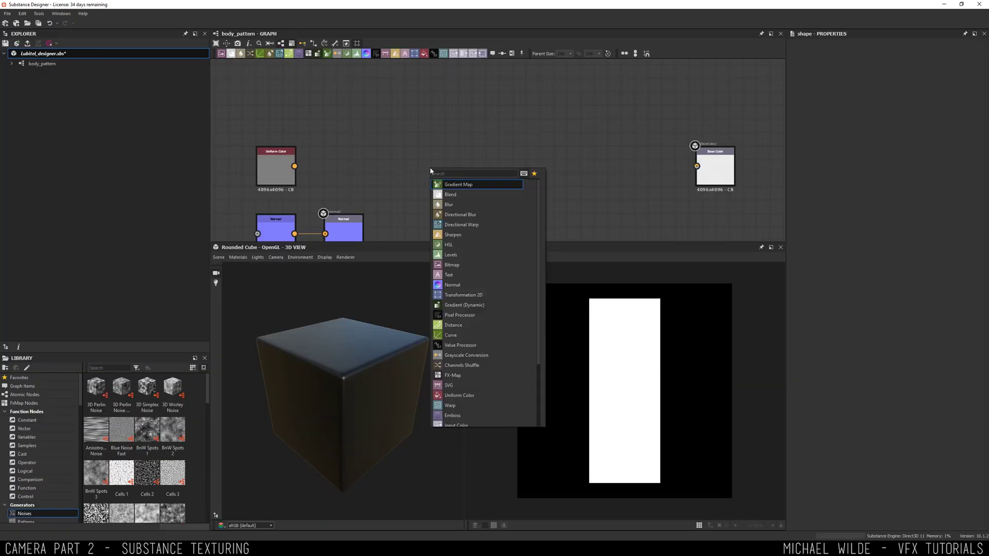
- Add a Splatter Circular node fed by the Shape node and set its pattern to Image Input
{"action": "left_click_drag", "start_coordinate": [383, 161], "coordinate": [468, 140]}
{"action": "scroll", "coordinate": [887, 412], "scroll_direction": "down", "scroll_amount": 1}
{"action": "left_click", "coordinate": [889, 461]}
{"action": "left_click", "coordinate": [889, 379]}
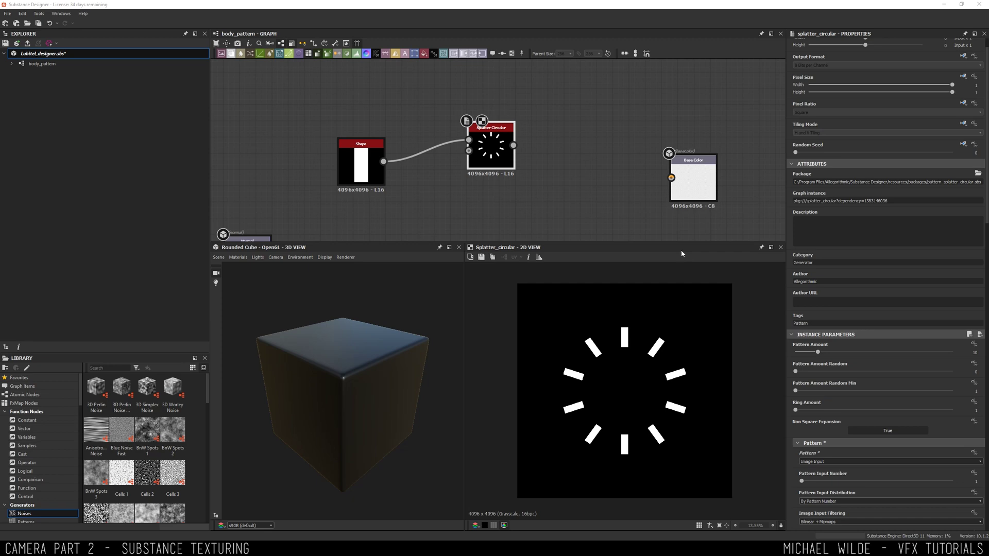
- Set the Splatter Circular node's pattern amount to 3, ring amount to 1 and radius to 0.11
{"action": "middle_click_drag", "start_coordinate": [577, 129], "coordinate": [501, 140]}
{"action": "left_click_drag", "start_coordinate": [817, 352], "coordinate": [800, 351]}
{"action": "left_click_drag", "start_coordinate": [795, 410], "coordinate": [812, 410]}
{"action": "scroll", "coordinate": [624, 390], "scroll_direction": "down", "scroll_amount": 3}
{"action": "scroll", "coordinate": [624, 391], "scroll_direction": "up", "scroll_amount": 4}
{"action": "scroll", "coordinate": [845, 402], "scroll_direction": "down", "scroll_amount": 3}
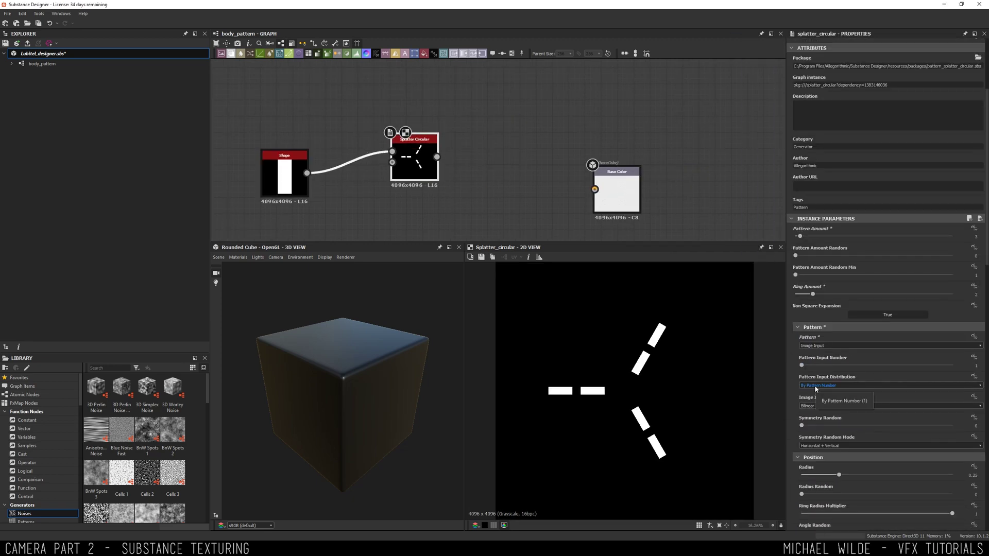
{"action": "left_click_drag", "start_coordinate": [839, 475], "coordinate": [819, 475]}
{"action": "left_click_drag", "start_coordinate": [813, 294], "coordinate": [796, 294]}
- Set the Splatter Circular position angle random to 0.33 and its spread to 1.04
{"action": "scroll", "coordinate": [852, 402], "scroll_direction": "down", "scroll_amount": 2}
{"action": "left_click_drag", "start_coordinate": [801, 439], "coordinate": [852, 440]}
{"action": "scroll", "coordinate": [633, 412], "scroll_direction": "up", "scroll_amount": 4}
{"action": "left_click_drag", "start_coordinate": [877, 477], "coordinate": [880, 477]}
- Set the splatter size to about 0.37, its scale to 1.1 and the pattern rotation random to 0.03
{"action": "scroll", "coordinate": [881, 477], "scroll_direction": "down", "scroll_amount": 4}
{"action": "left_click_drag", "start_coordinate": [820, 484], "coordinate": [859, 484]}
{"action": "scroll", "coordinate": [625, 392], "scroll_direction": "down", "scroll_amount": 4}
{"action": "scroll", "coordinate": [845, 402], "scroll_direction": "down", "scroll_amount": 9}
{"action": "left_click_drag", "start_coordinate": [877, 325], "coordinate": [885, 325]}
{"action": "left_click_drag", "start_coordinate": [802, 489], "coordinate": [806, 489]}
{"action": "scroll", "coordinate": [793, 442], "scroll_direction": "down", "scroll_amount": 4}
{"action": "scroll", "coordinate": [793, 403], "scroll_direction": "up", "scroll_amount": 15}
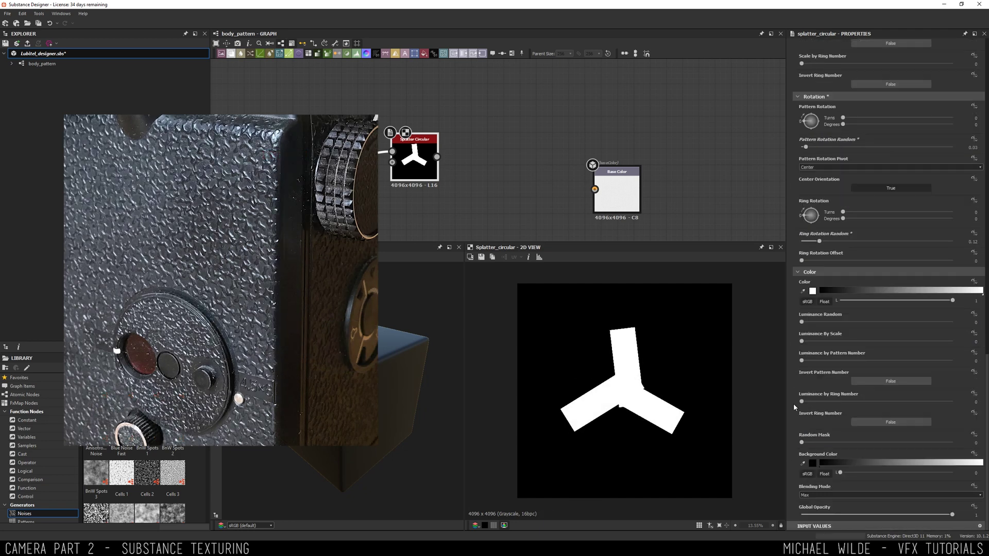
{"action": "left_click_drag", "start_coordinate": [805, 283], "coordinate": [802, 285]}
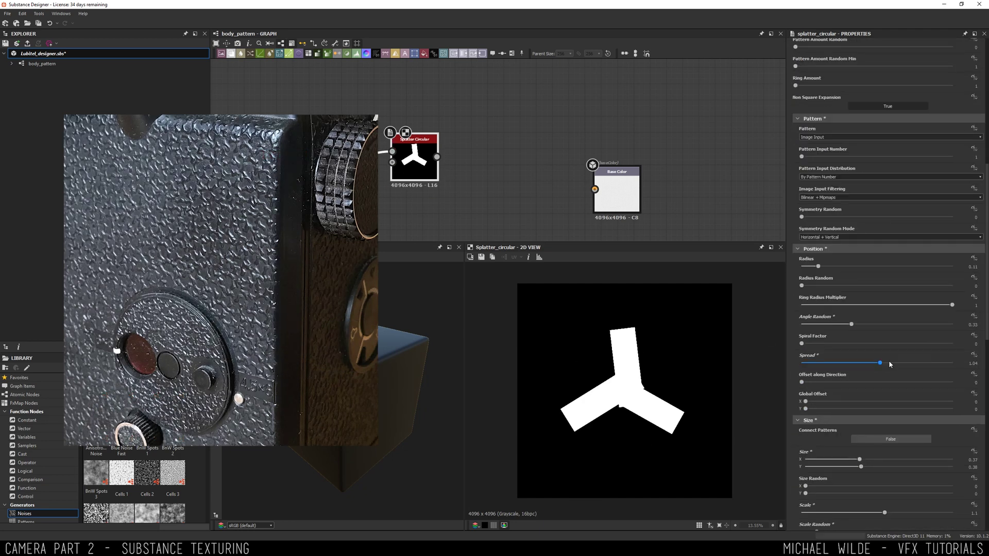
- Vary the duplicated Splatter Circular nodes, increasing the spread of the clumped second variant and adjusting its size
{"action": "key", "text": "space"}
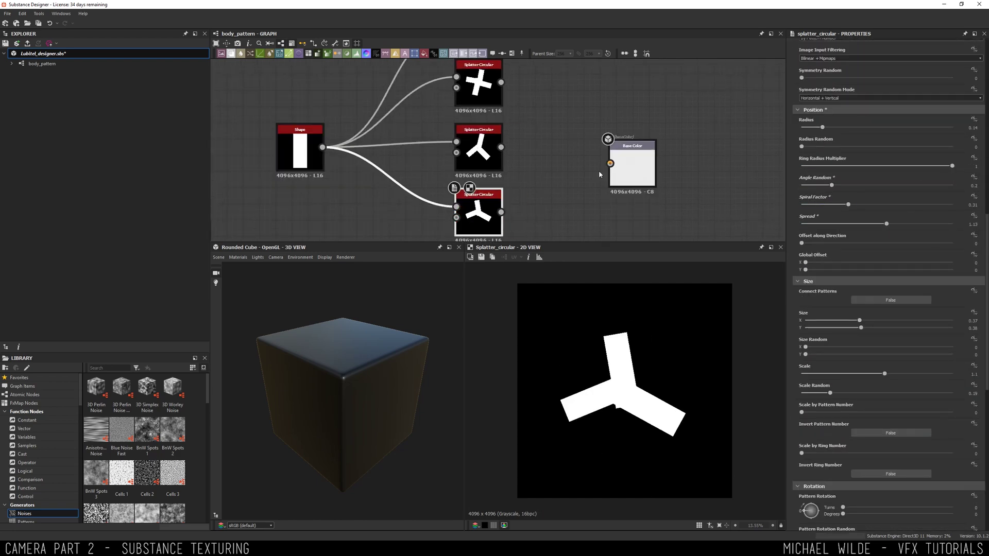
{"action": "left_click_drag", "start_coordinate": [831, 371], "coordinate": [916, 383]}
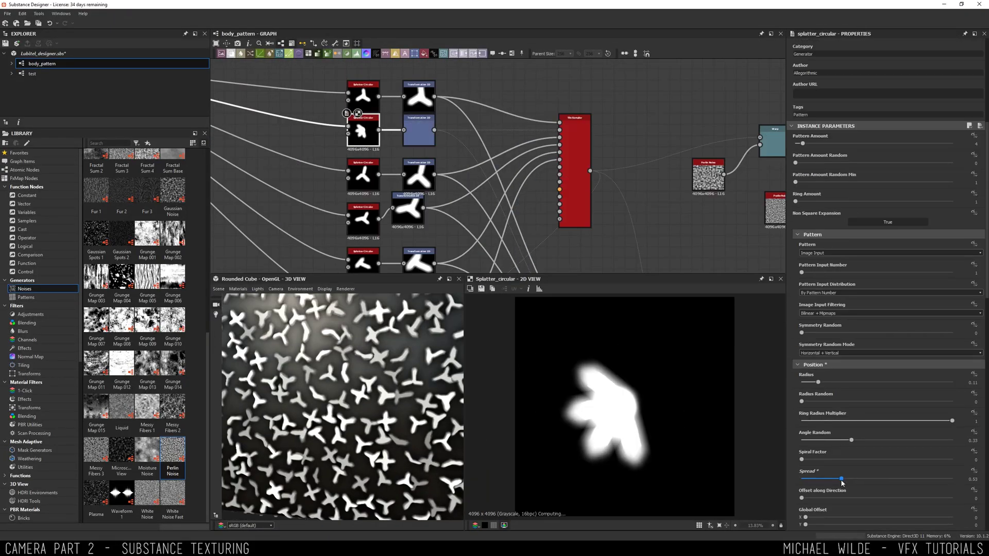
{"action": "left_click_drag", "start_coordinate": [841, 479], "coordinate": [885, 479]}
{"action": "scroll", "coordinate": [885, 479], "scroll_direction": "down", "scroll_amount": 3}
{"action": "left_click_drag", "start_coordinate": [889, 420], "coordinate": [864, 420]}
{"action": "left_click_drag", "start_coordinate": [861, 465], "coordinate": [878, 466]}
{"action": "scroll", "coordinate": [797, 444], "scroll_direction": "down", "scroll_amount": 5}
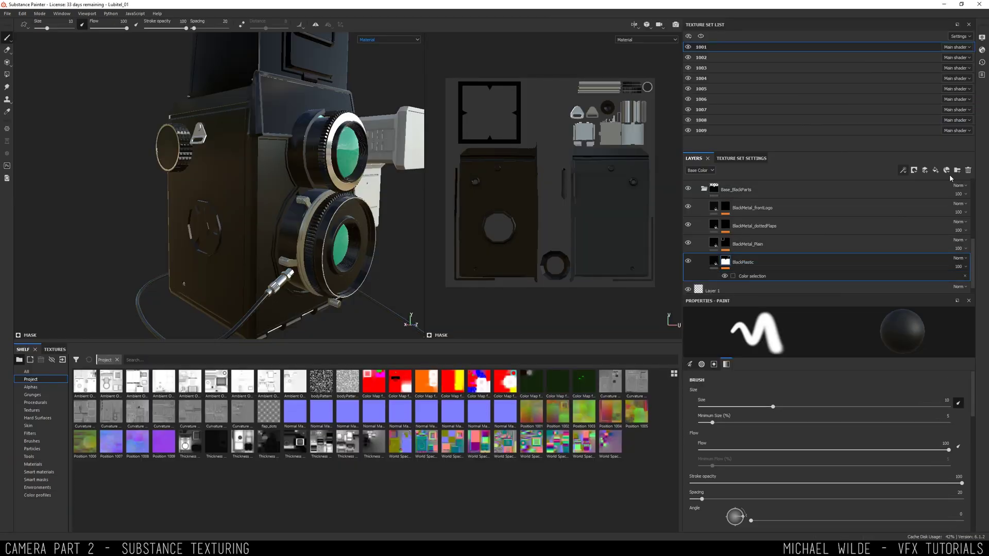
- Add a fill layer above BlackPlastic with only the height channel active and assign bodyPattern_midGrey as its height
{"action": "left_click", "coordinate": [936, 170]}
{"action": "left_click", "coordinate": [801, 439]}
{"action": "left_click", "coordinate": [852, 438]}
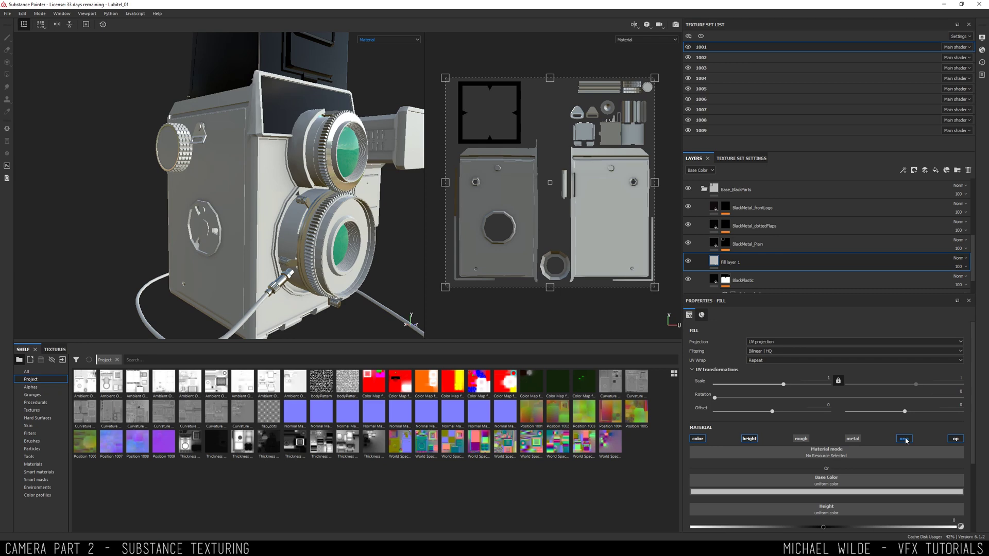
{"action": "left_click", "coordinate": [700, 438]}
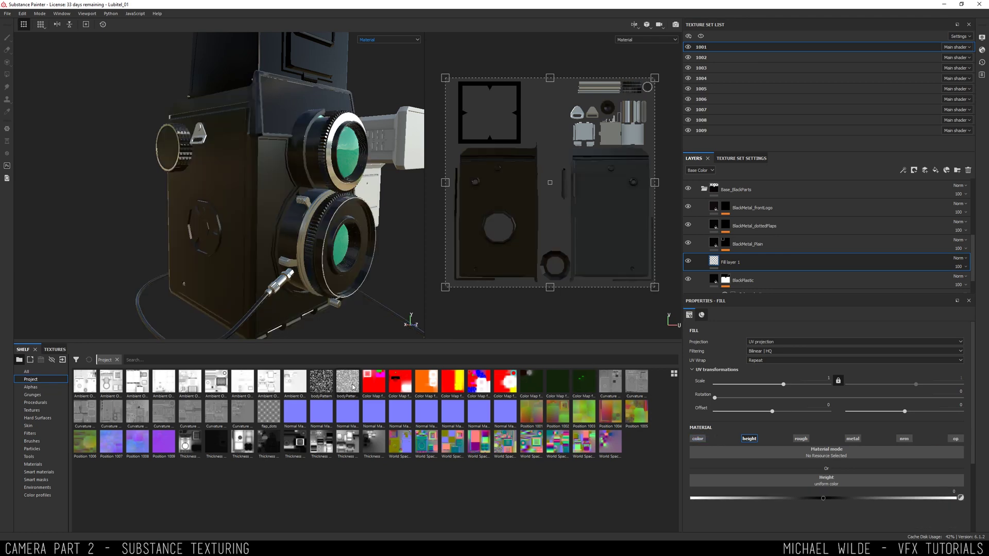
{"action": "left_click_drag", "start_coordinate": [848, 450], "coordinate": [826, 482]}
- Set the height pattern's UV scale to 5.77 and check the body texture against the reference photo
{"action": "scroll", "coordinate": [222, 155], "scroll_direction": "up", "scroll_amount": 5}
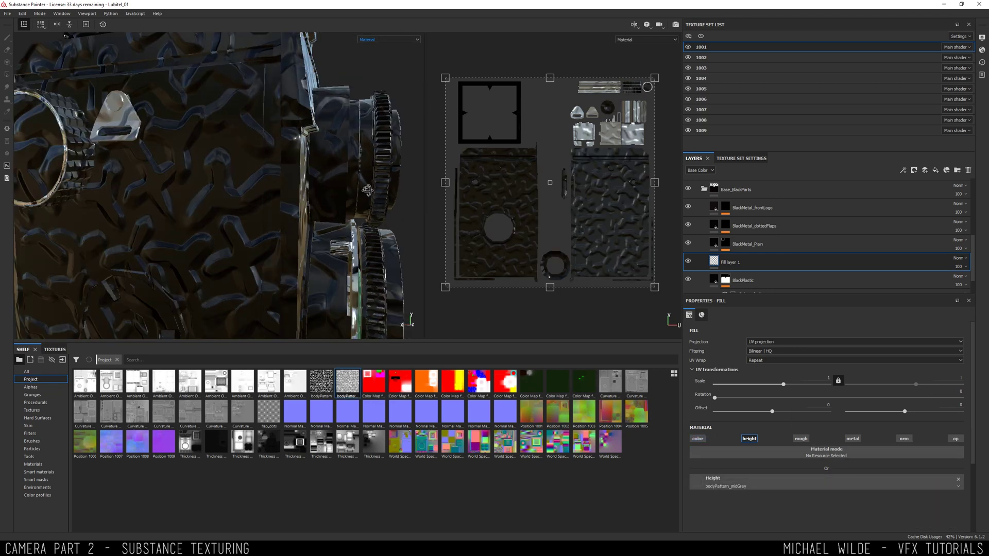
{"action": "left_click_drag", "start_coordinate": [783, 385], "coordinate": [793, 390]}
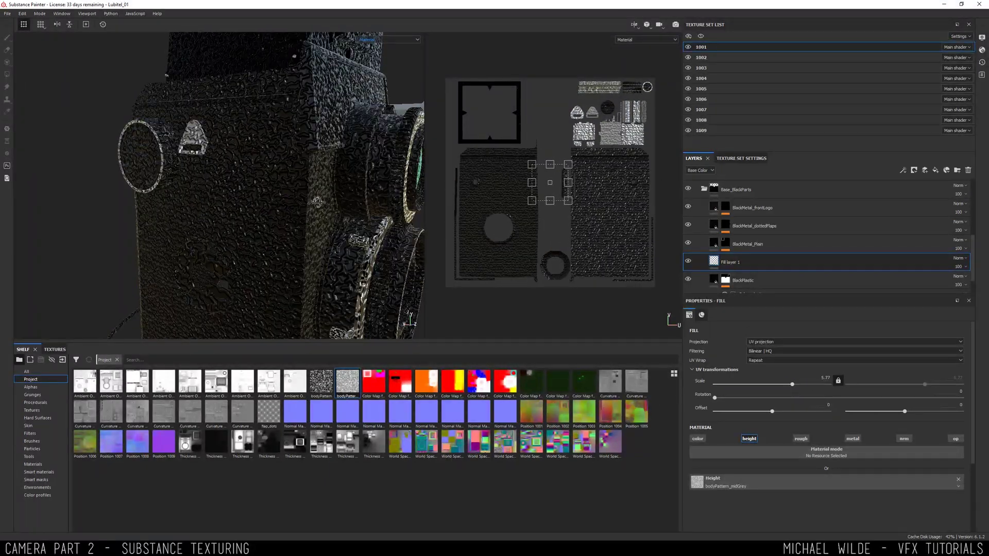
{"action": "left_click_drag", "start_coordinate": [317, 202], "coordinate": [279, 166], "text": "alt"}
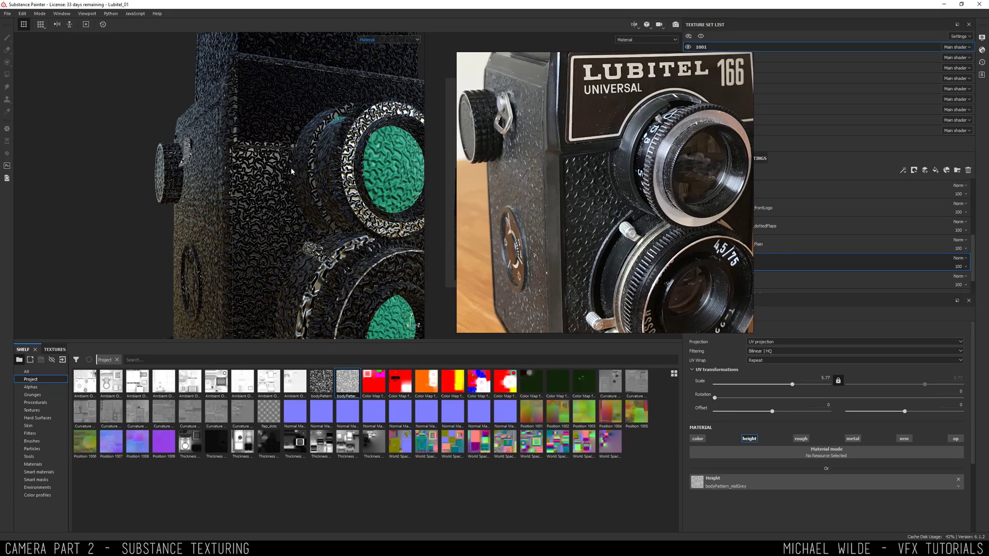
{"action": "left_click_drag", "start_coordinate": [231, 186], "coordinate": [270, 190], "text": "alt"}
{"action": "mouse_move", "coordinate": [269, 190]}
{"action": "right_mouse_down", "text": "alt"}
{"action": "mouse_move", "coordinate": [269, 230]}
{"action": "mouse_move", "coordinate": [270, 198]}
{"action": "right_mouse_up", "text": "alt"}
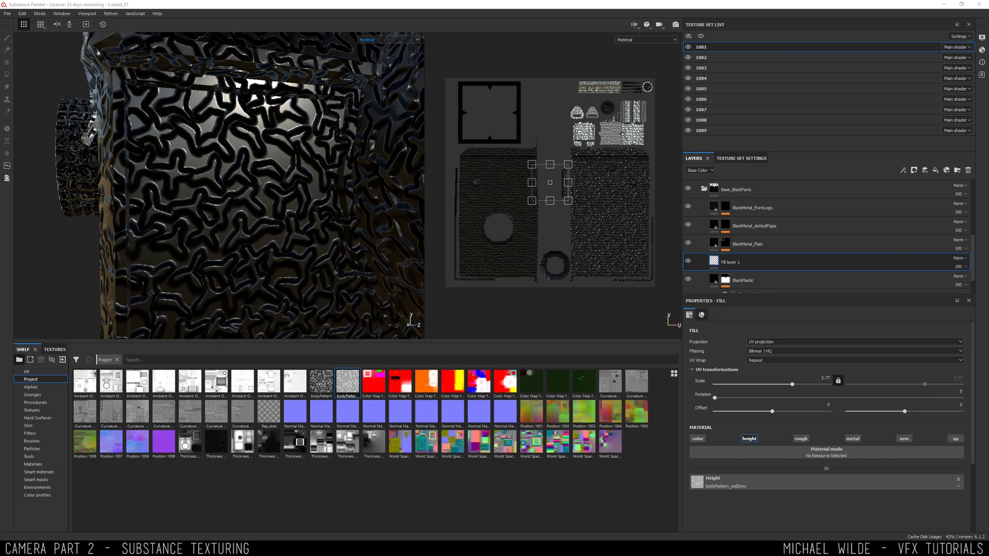
- Set the size of texture set 1002 to 4096 in its texture set settings
{"action": "left_click", "coordinate": [697, 57]}
{"action": "left_click", "coordinate": [741, 158]}
{"action": "left_click", "coordinate": [728, 234]}
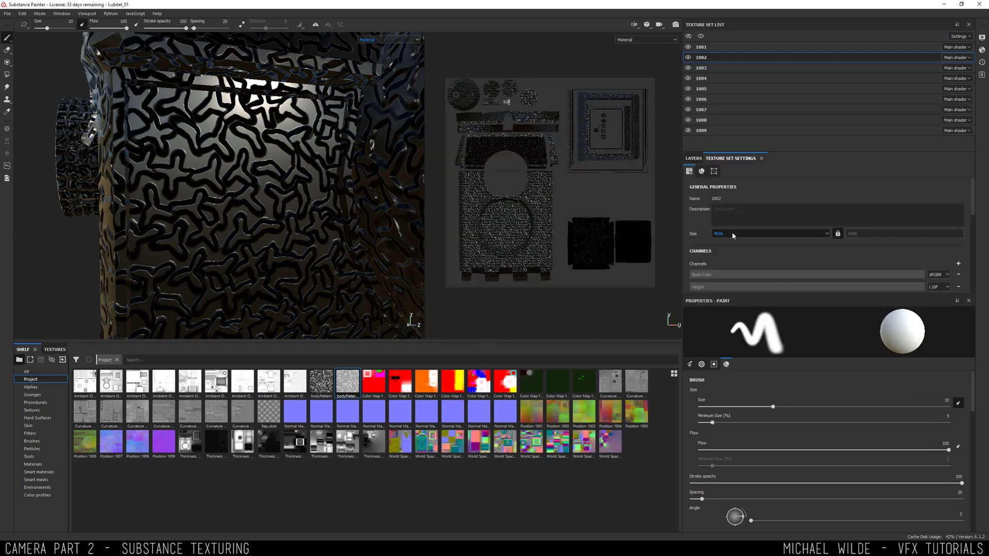
{"action": "left_click", "coordinate": [720, 273]}
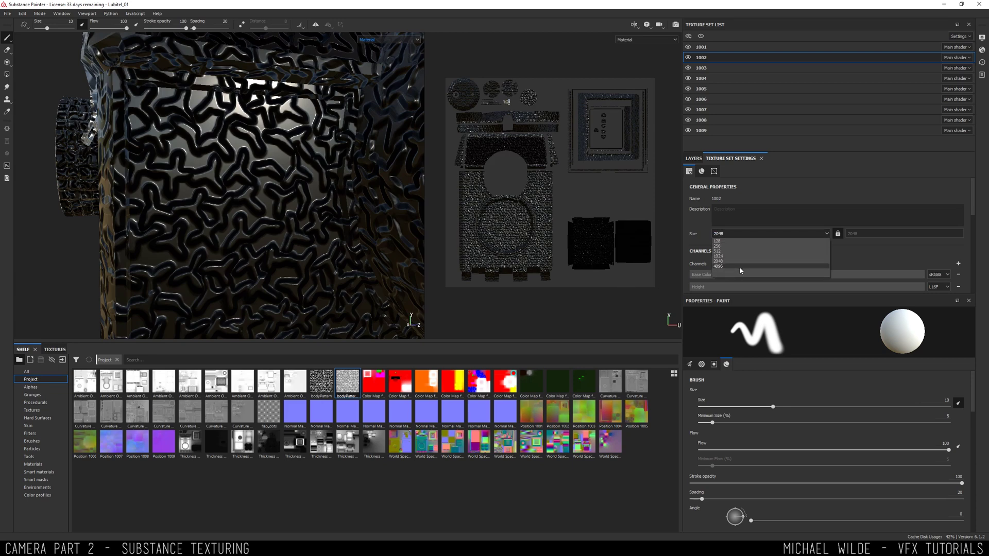
{"action": "left_click", "coordinate": [740, 267]}
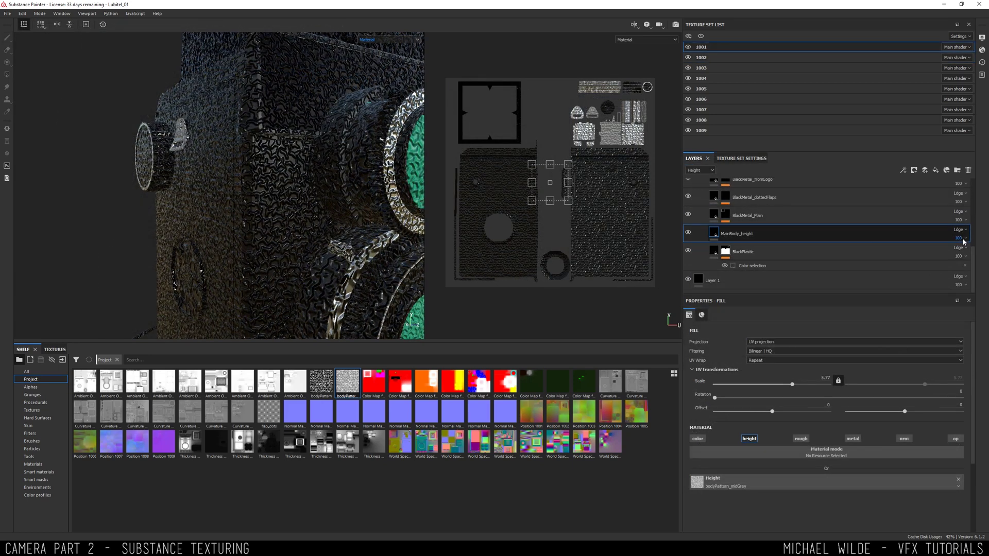
- Lower the MainBody_height layer's height opacity to 14 and add a Sharpen filter affecting only height
{"action": "left_click", "coordinate": [958, 238]}
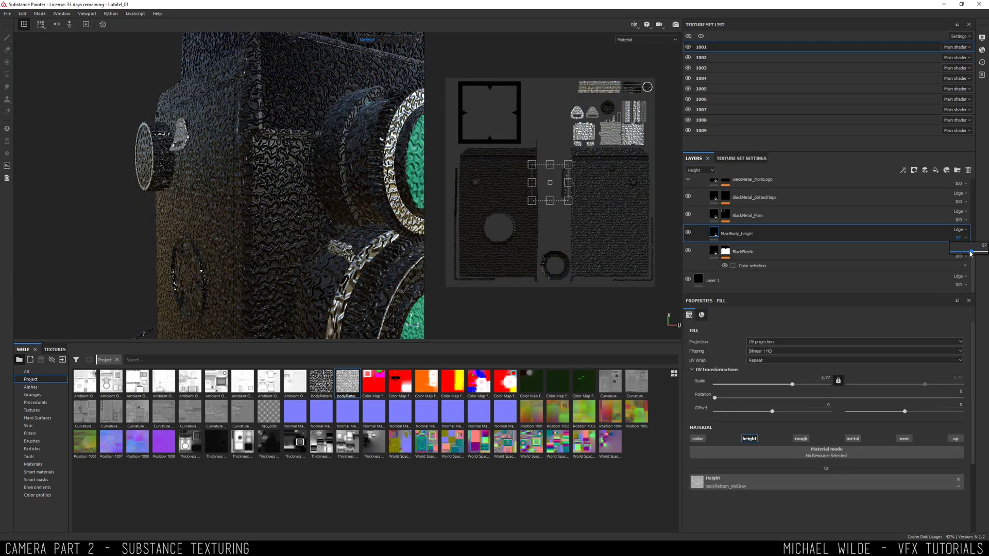
{"action": "left_click_drag", "start_coordinate": [971, 253], "coordinate": [955, 255]}
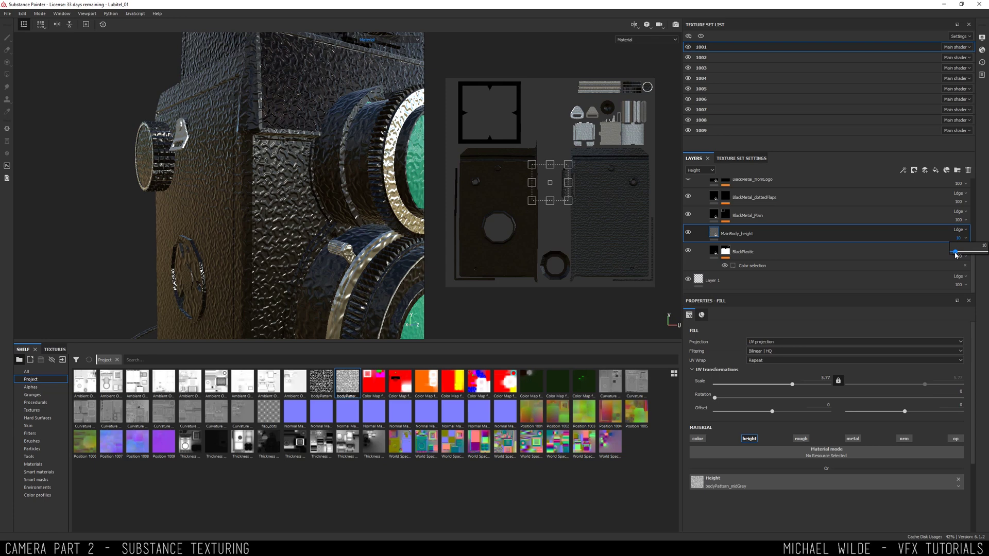
{"action": "right_click", "coordinate": [717, 232]}
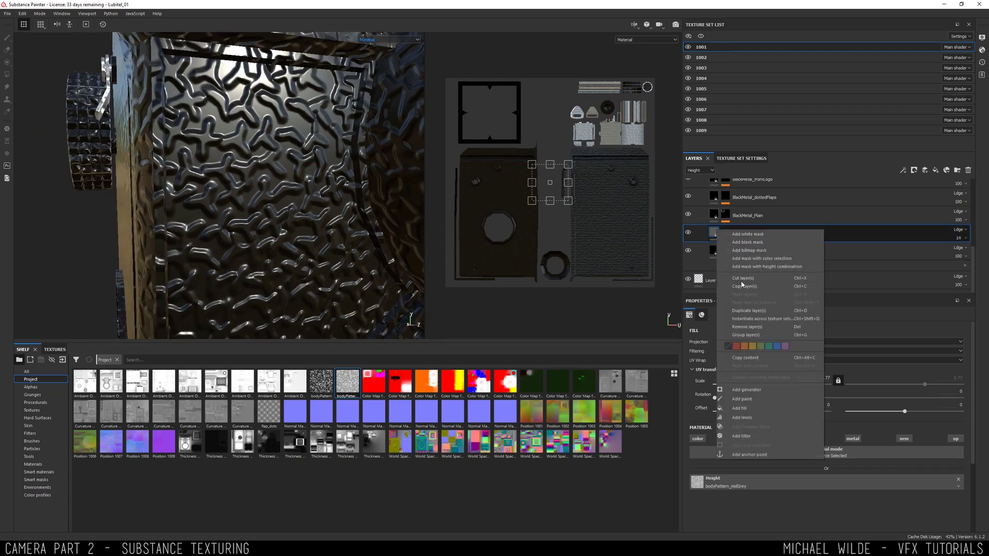
{"action": "left_click", "coordinate": [764, 437]}
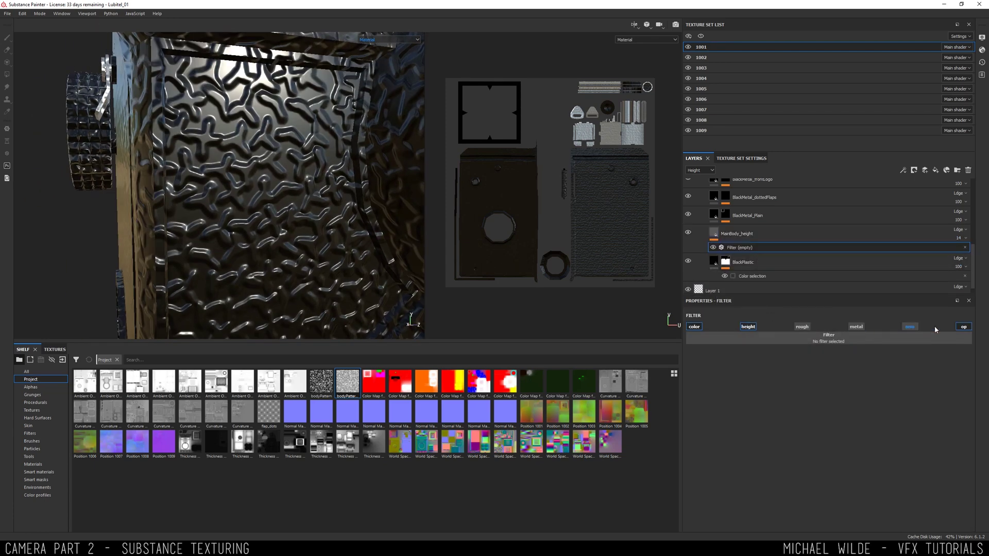
{"action": "left_click", "coordinate": [742, 340]}
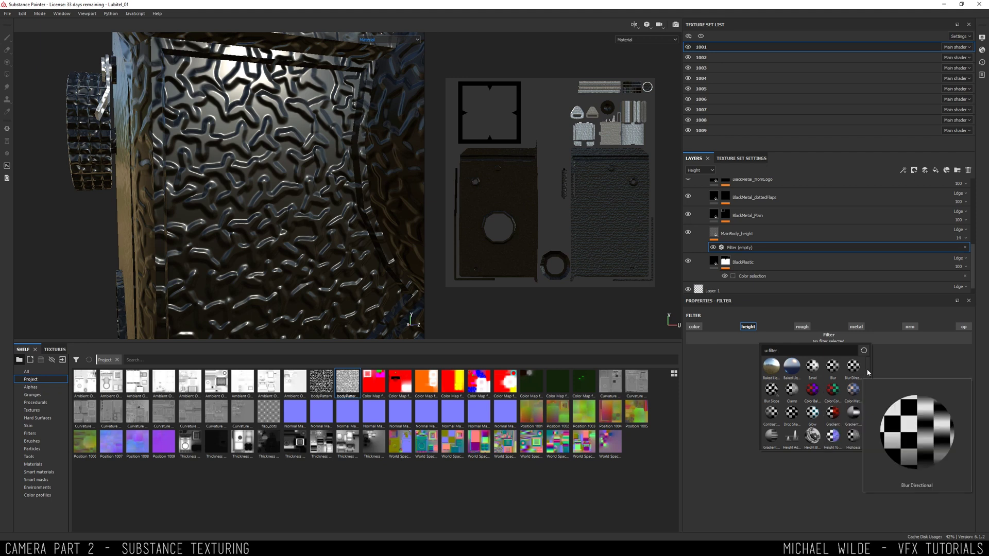
{"action": "left_click_drag", "start_coordinate": [868, 373], "coordinate": [867, 428]}
{"action": "left_click", "coordinate": [794, 435]}
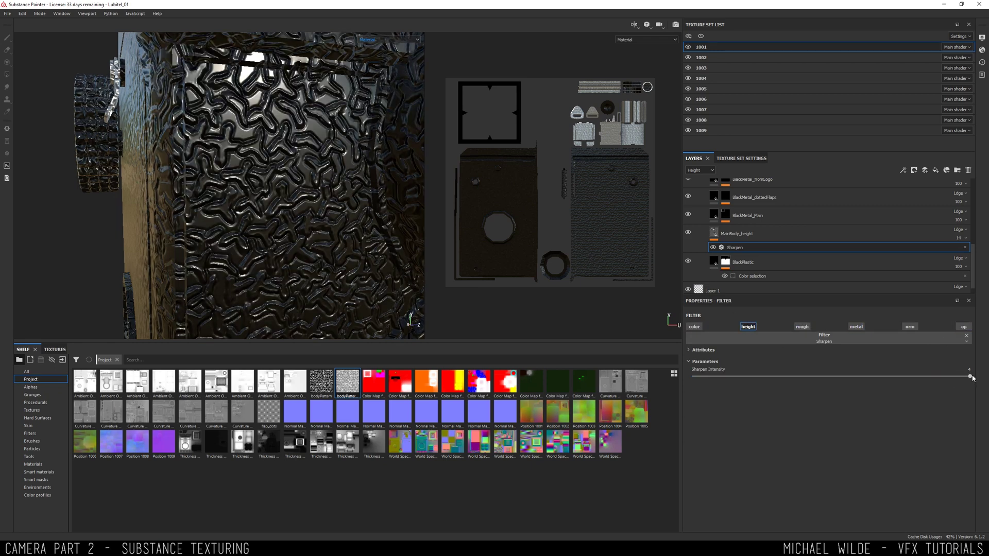
- Reduce the Sharpen filter's intensity on MainBody_height to a low value
{"action": "left_click_drag", "start_coordinate": [973, 379], "coordinate": [715, 369]}
{"action": "scroll", "coordinate": [312, 189], "scroll_direction": "down", "scroll_amount": 3}
{"action": "left_click_drag", "start_coordinate": [309, 175], "coordinate": [324, 108], "text": "alt"}
- Add a black mask to the MainBody_height layer
{"action": "right_click", "coordinate": [736, 236]}
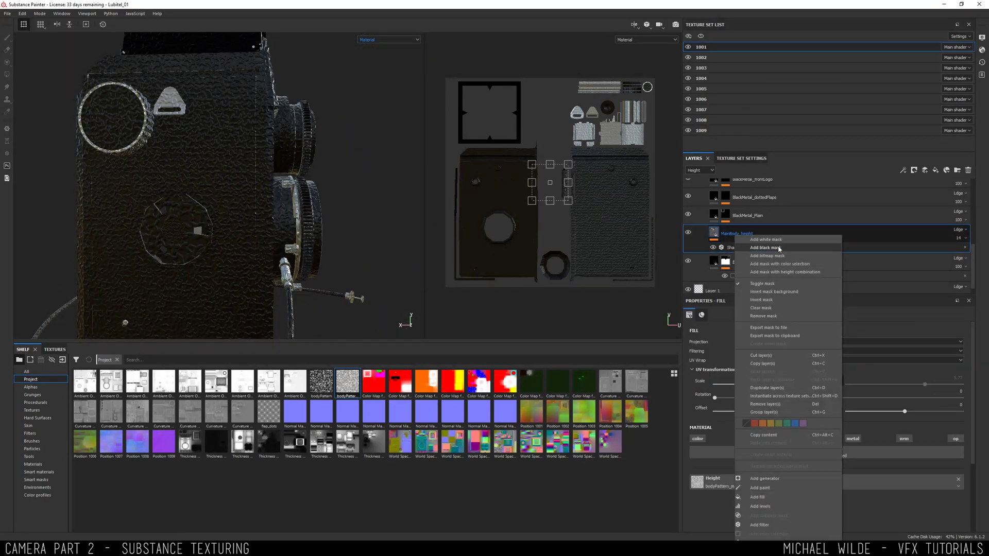
{"action": "left_click", "coordinate": [779, 248]}
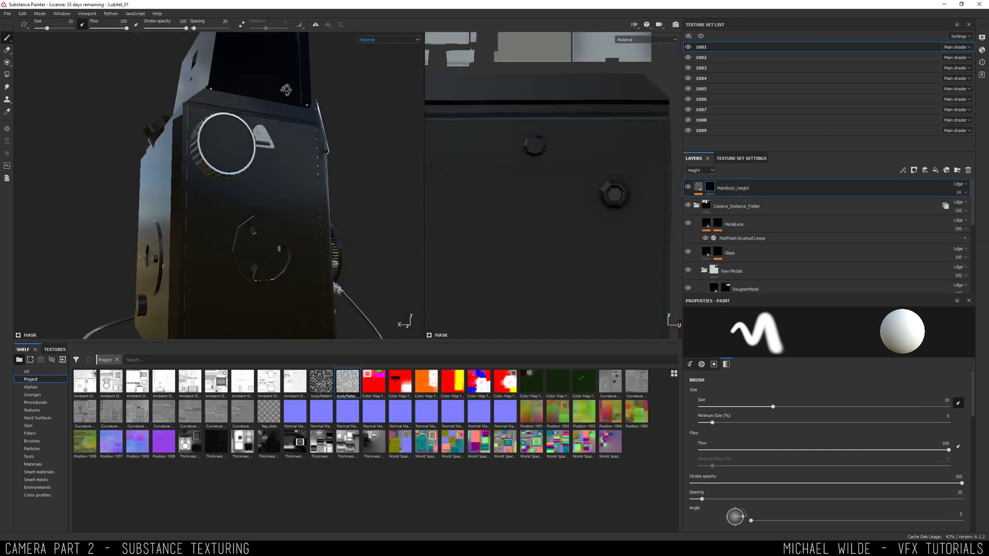
{"action": "middle_click_drag", "start_coordinate": [563, 150], "coordinate": [540, 163]}
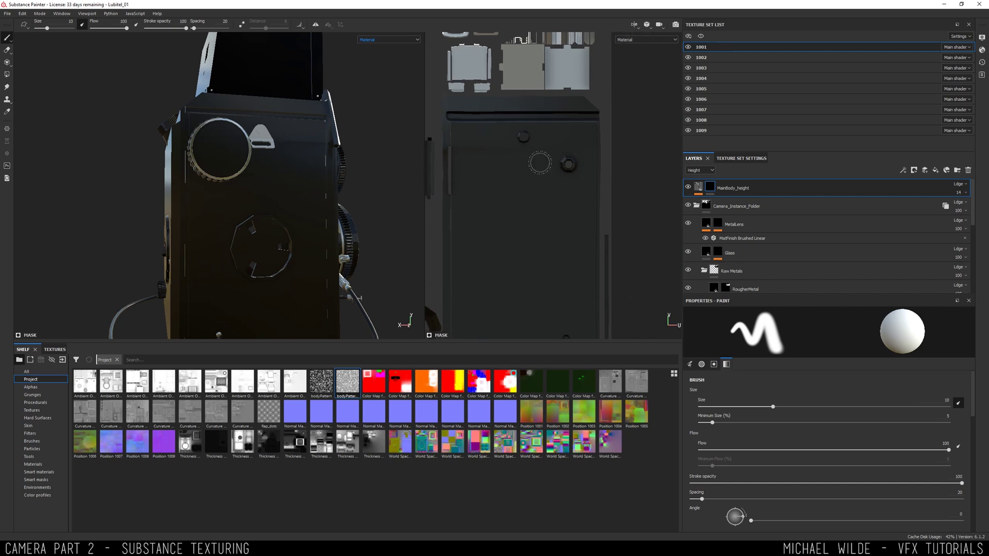
- Fill the mask white on the upper faces of the camera's side panel in the UV view with Polygon Fill
{"action": "left_click", "coordinate": [6, 75]}
{"action": "left_click_drag", "start_coordinate": [198, 153], "coordinate": [487, 138], "text": "alt"}
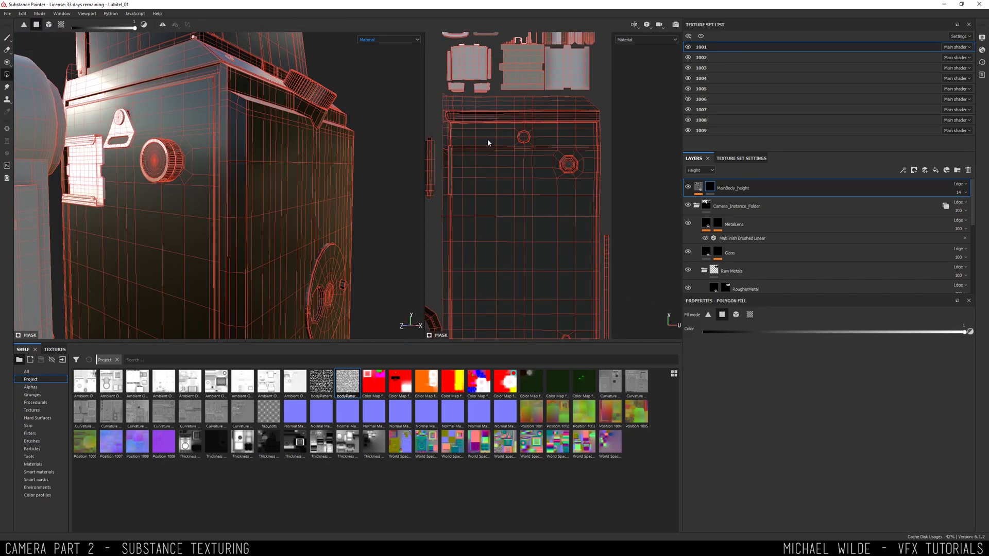
{"action": "scroll", "coordinate": [456, 129], "scroll_direction": "up", "scroll_amount": 3}
{"action": "scroll", "coordinate": [533, 145], "scroll_direction": "up", "scroll_amount": 5}
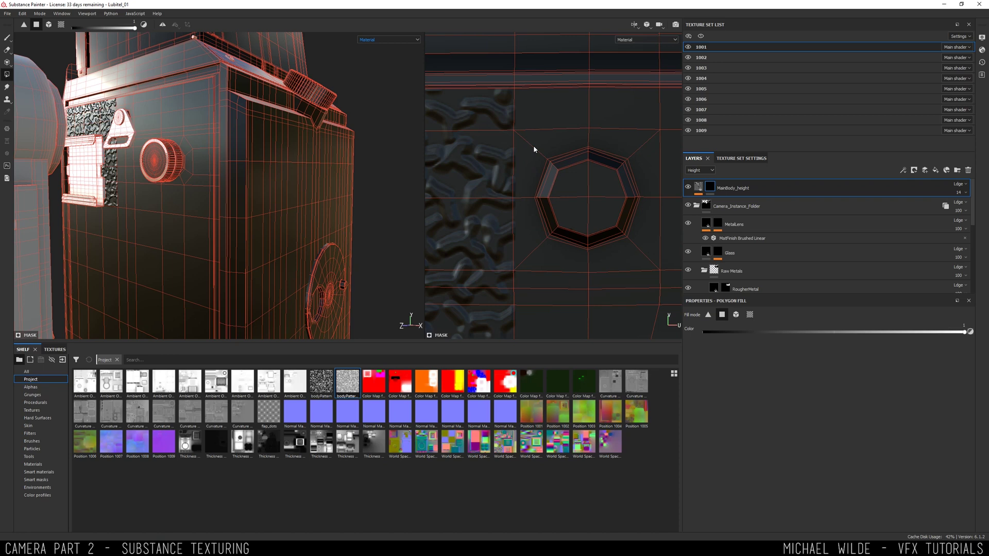
{"action": "left_click_drag", "start_coordinate": [622, 265], "coordinate": [669, 278]}
{"action": "middle_click_drag", "start_coordinate": [670, 278], "coordinate": [536, 112], "text": "alt"}
{"action": "scroll", "coordinate": [536, 112], "scroll_direction": "down", "scroll_amount": 2}
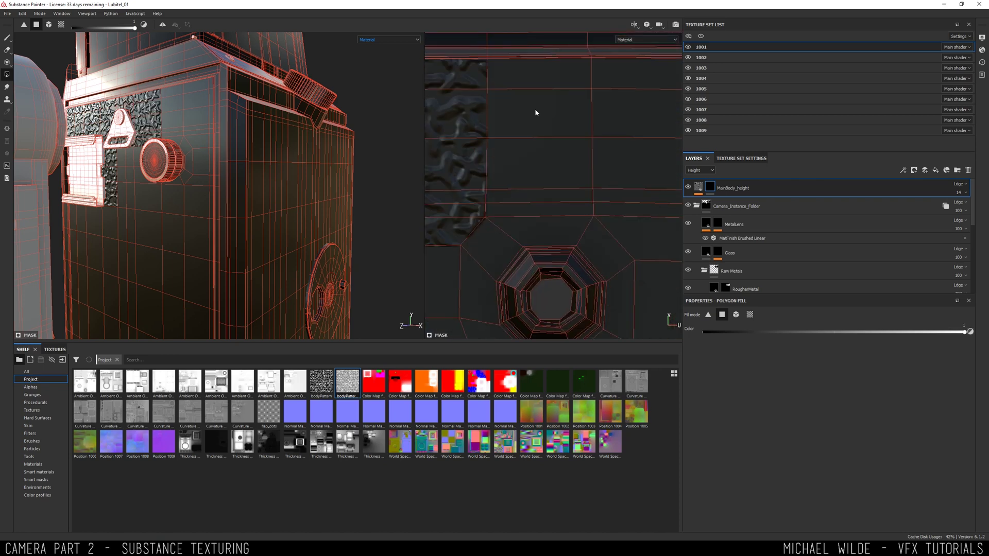
{"action": "left_click_drag", "start_coordinate": [536, 112], "coordinate": [663, 212]}
{"action": "scroll", "coordinate": [539, 135], "scroll_direction": "down", "scroll_amount": 3}
{"action": "scroll", "coordinate": [505, 98], "scroll_direction": "up", "scroll_amount": 5}
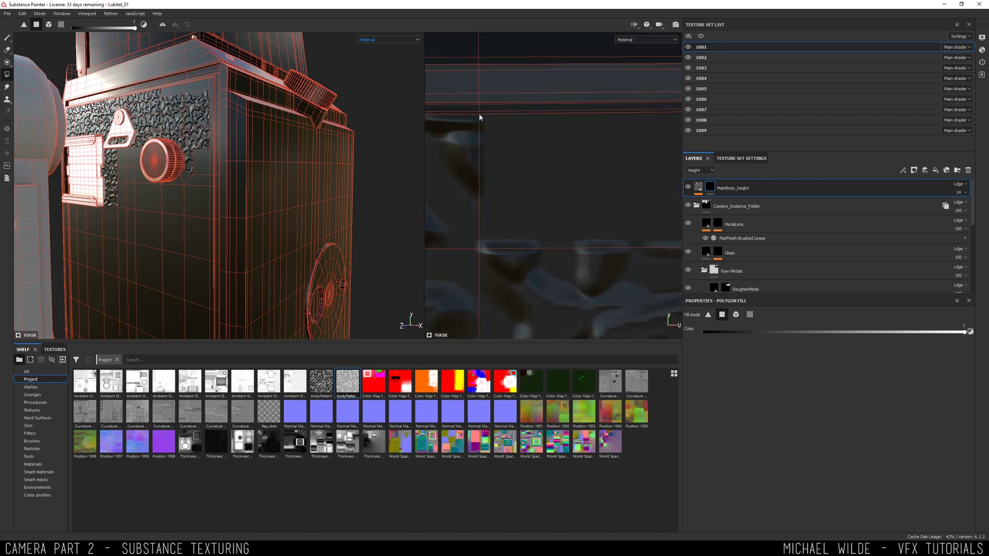
- Display the layer mask instead of the material in the viewports
{"action": "left_click", "coordinate": [405, 40]}
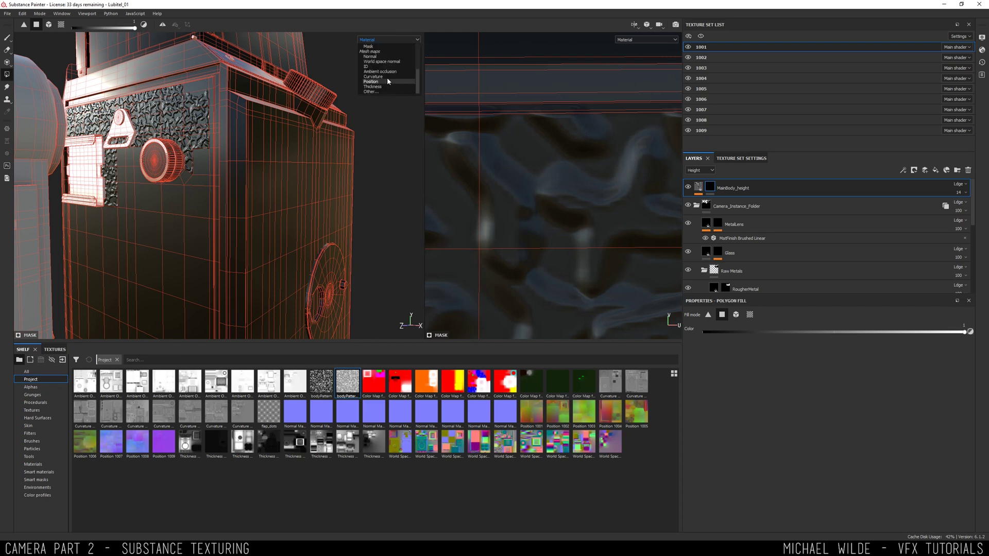
{"action": "left_click", "coordinate": [387, 60]}
{"action": "scroll", "coordinate": [573, 114], "scroll_direction": "down", "scroll_amount": 3}
{"action": "middle_click_drag", "start_coordinate": [574, 114], "coordinate": [443, 110], "text": "alt"}
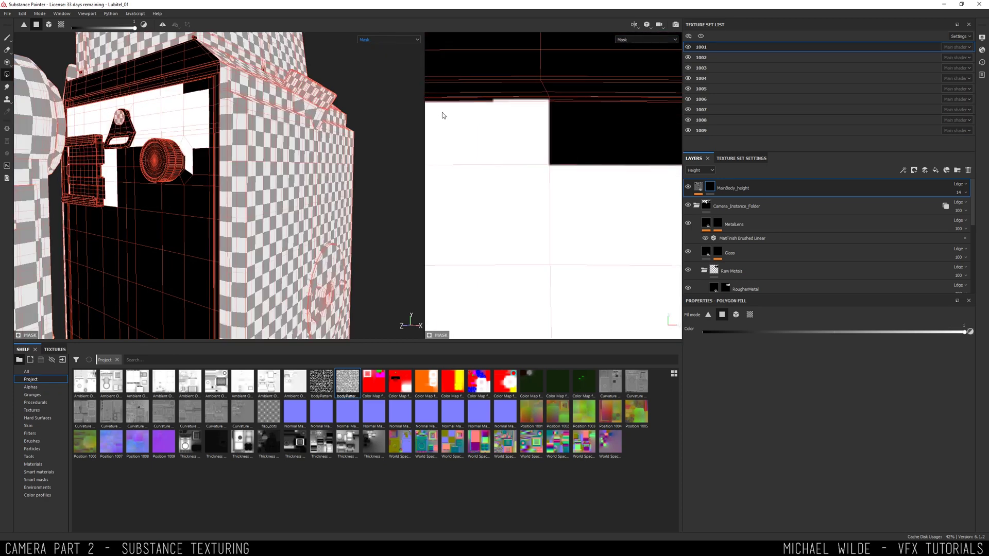
- Fill the remaining faces of the side panel white in the MainBody_height mask, up to the panel's border
{"action": "left_click", "coordinate": [567, 128]}
{"action": "middle_click_drag", "start_coordinate": [546, 129], "coordinate": [275, 123], "text": "alt"}
{"action": "left_click_drag", "start_coordinate": [501, 103], "coordinate": [539, 253]}
{"action": "scroll", "coordinate": [536, 155], "scroll_direction": "down", "scroll_amount": 1}
{"action": "scroll", "coordinate": [534, 129], "scroll_direction": "up", "scroll_amount": 3}
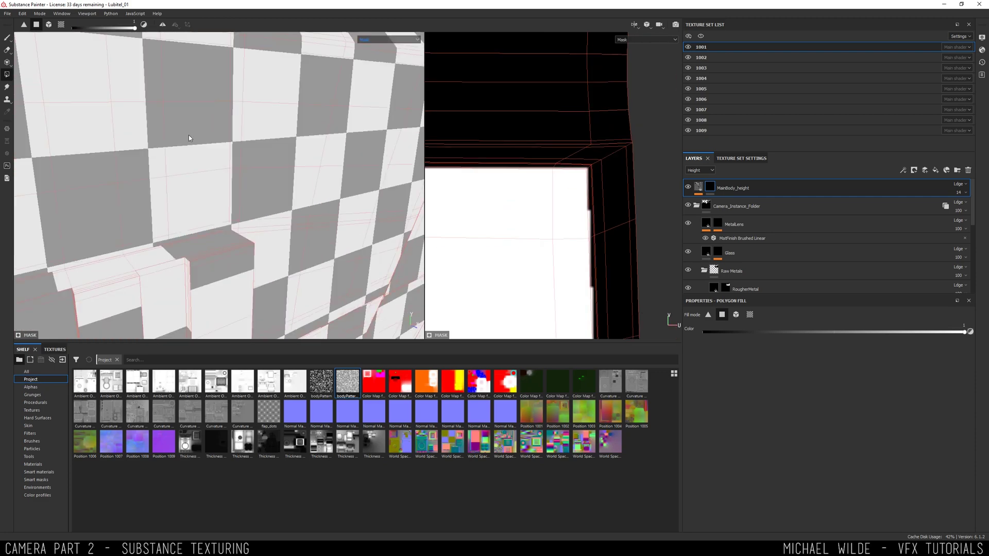
{"action": "scroll", "coordinate": [605, 135], "scroll_direction": "down", "scroll_amount": 3}
{"action": "left_click_drag", "start_coordinate": [458, 139], "coordinate": [638, 294]}
- Fill the missed black faces beside the round knob in the mask and invert the polygon fill color
{"action": "scroll", "coordinate": [609, 157], "scroll_direction": "up", "scroll_amount": 5}
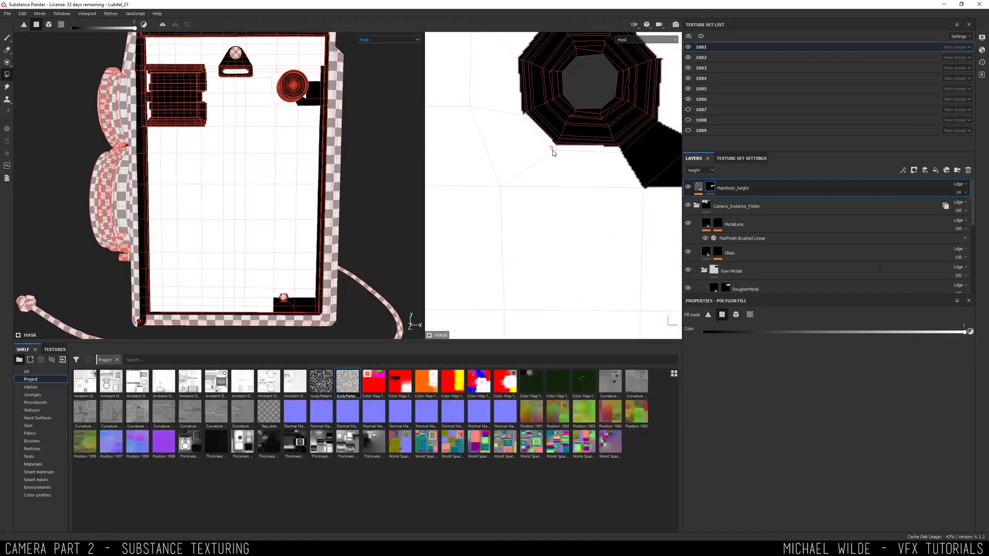
{"action": "left_click", "coordinate": [634, 170]}
{"action": "scroll", "coordinate": [292, 93], "scroll_direction": "up", "scroll_amount": 5}
{"action": "left_click_drag", "start_coordinate": [293, 93], "coordinate": [265, 194], "text": "alt"}
{"action": "scroll", "coordinate": [488, 97], "scroll_direction": "up", "scroll_amount": 2}
{"action": "key", "text": "x"}
{"action": "middle_click_drag", "start_coordinate": [553, 289], "coordinate": [457, 208], "text": "alt"}
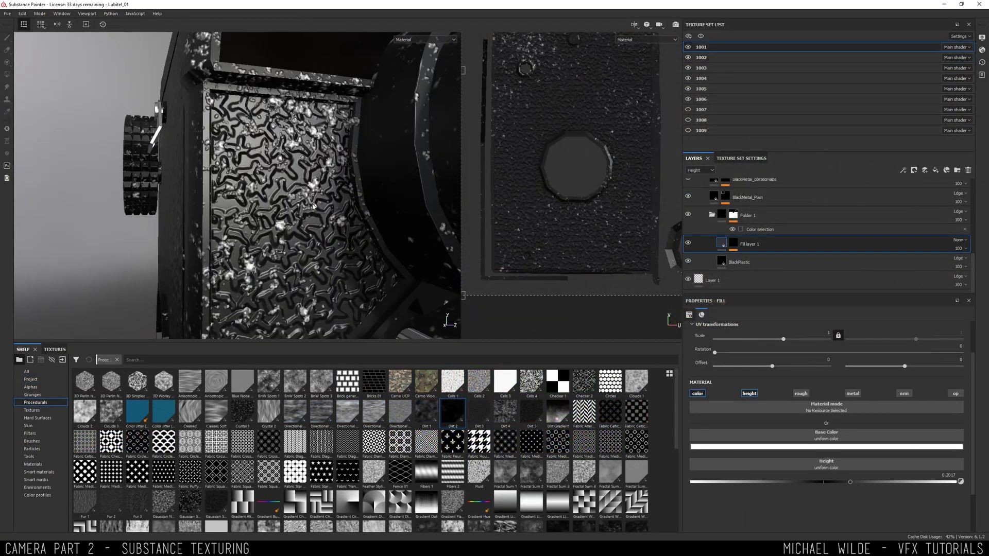
{"action": "left_click_drag", "start_coordinate": [312, 206], "coordinate": [292, 189], "text": "alt"}
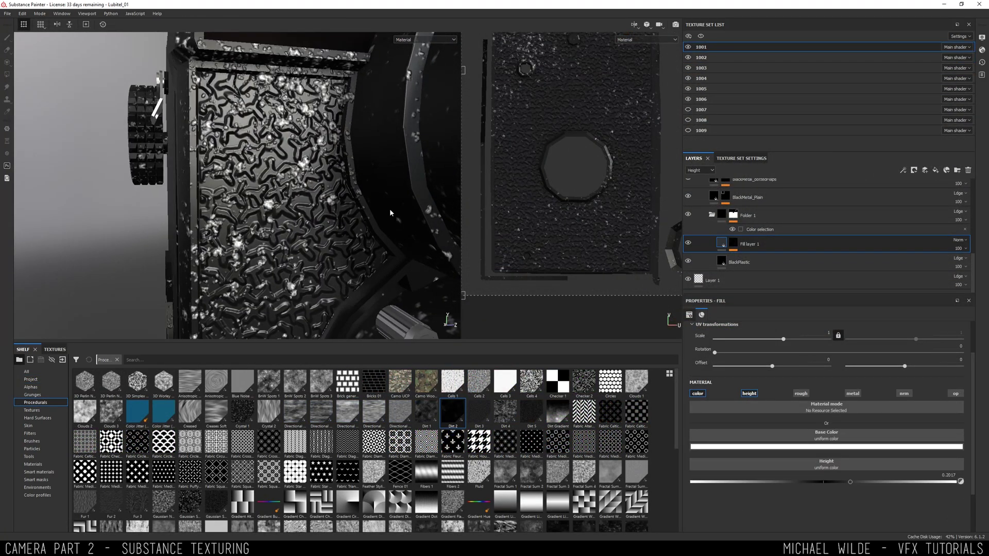
- Increase the UV scale of the Dirt 2 fill in the fill layer's mask to tile the bumps smaller across the camera
{"action": "left_click_drag", "start_coordinate": [369, 206], "coordinate": [345, 115], "text": "alt"}
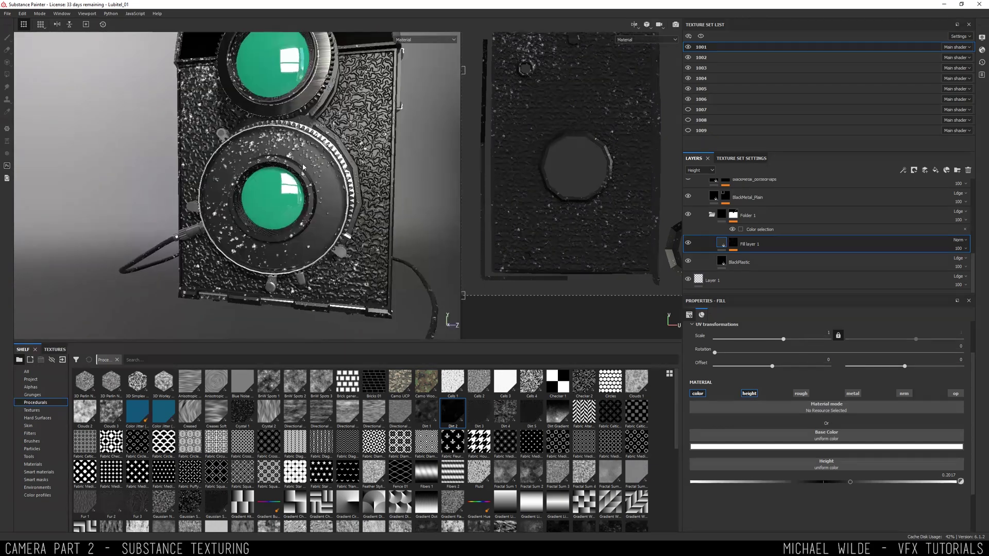
{"action": "scroll", "coordinate": [237, 186], "scroll_direction": "up", "scroll_amount": 5}
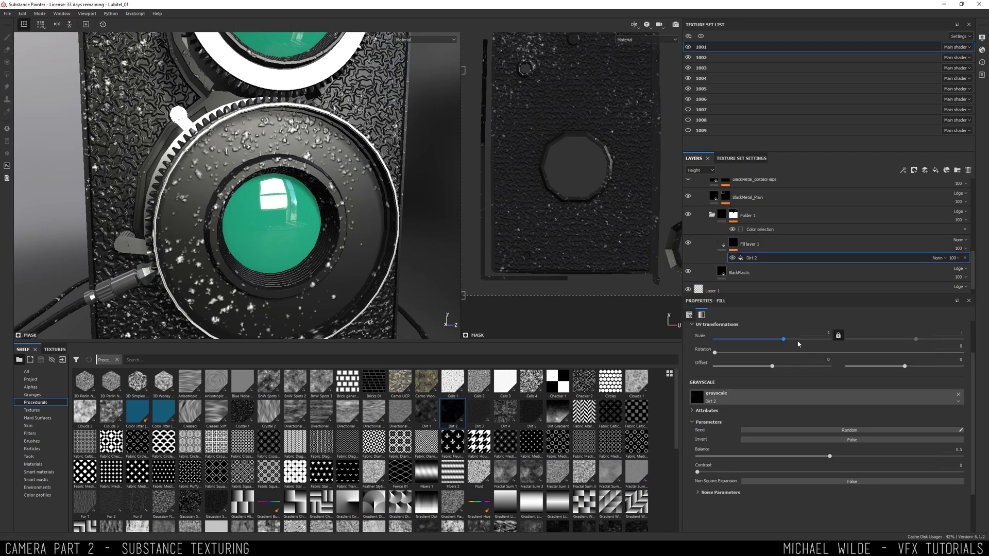
{"action": "left_click_drag", "start_coordinate": [784, 340], "coordinate": [794, 340]}
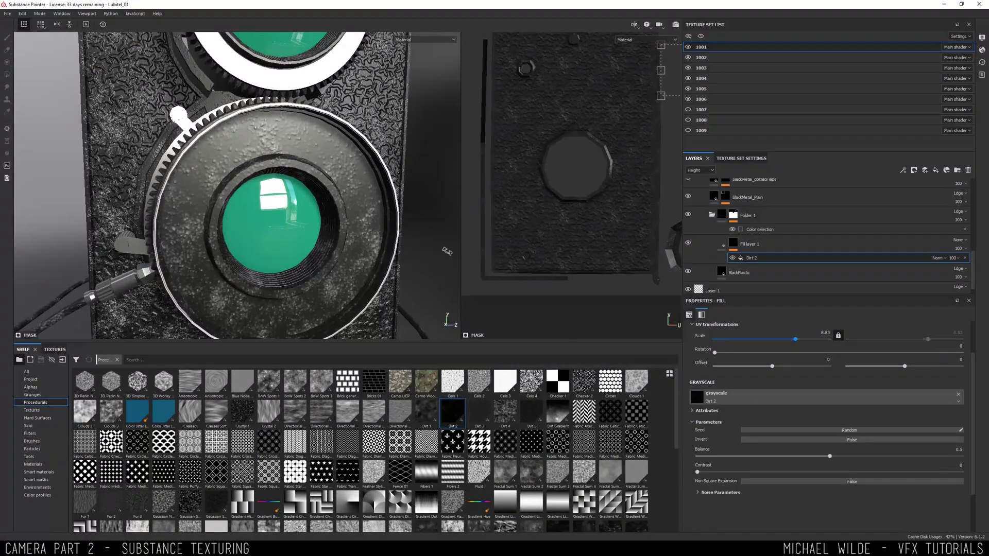
{"action": "left_click_drag", "start_coordinate": [309, 201], "coordinate": [289, 206], "text": "alt"}
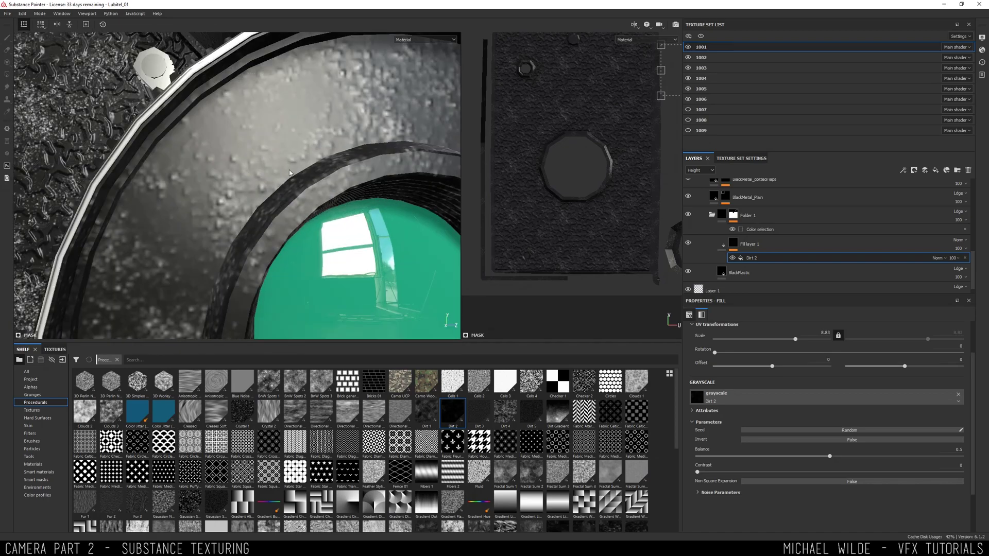
{"action": "right_click_drag", "start_coordinate": [289, 206], "coordinate": [270, 161], "text": "alt"}
- Turn off the base color channel of Fill layer 1 to limit its effect to height on the camera body
{"action": "left_click_drag", "start_coordinate": [271, 161], "coordinate": [351, 172], "text": "alt"}
{"action": "right_click_drag", "start_coordinate": [351, 172], "coordinate": [351, 217], "text": "alt"}
{"action": "scroll", "coordinate": [352, 217], "scroll_direction": "down", "scroll_amount": 3}
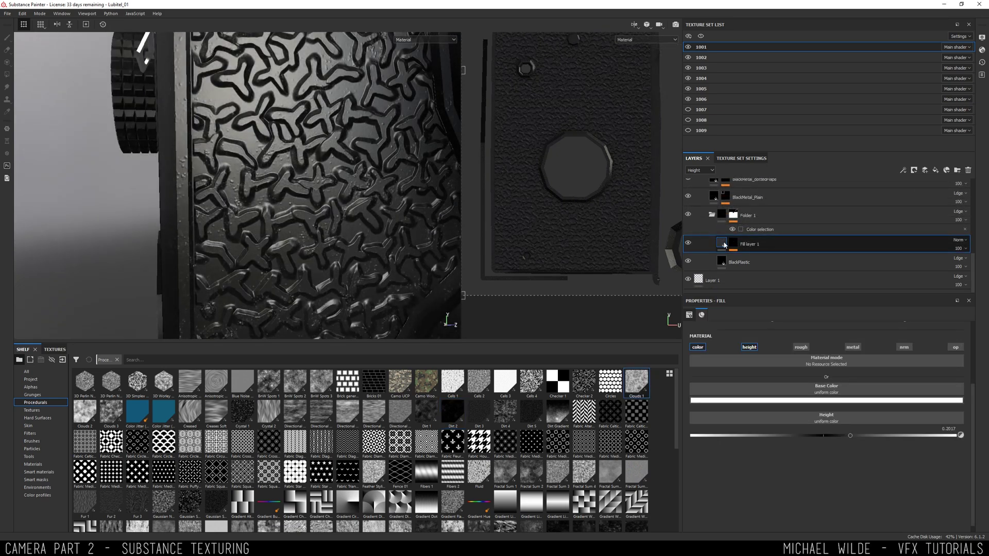
{"action": "left_click", "coordinate": [697, 347]}
{"action": "left_click_drag", "start_coordinate": [415, 247], "coordinate": [340, 201], "text": "alt"}
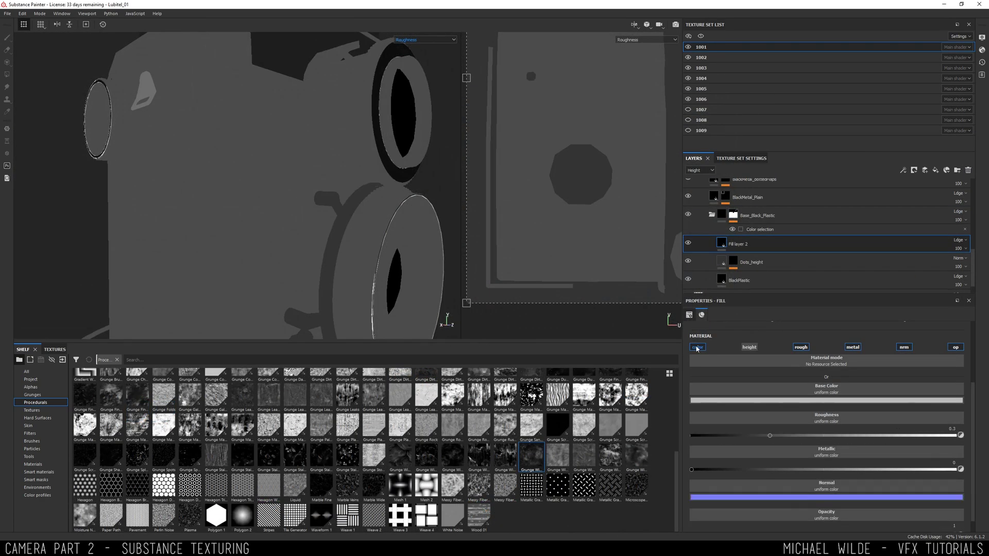
- Limit Fill layer 2 to roughness, assign Grunge Wipe Dusty to that channel and display the full material on the model
{"action": "left_click", "coordinate": [897, 348]}
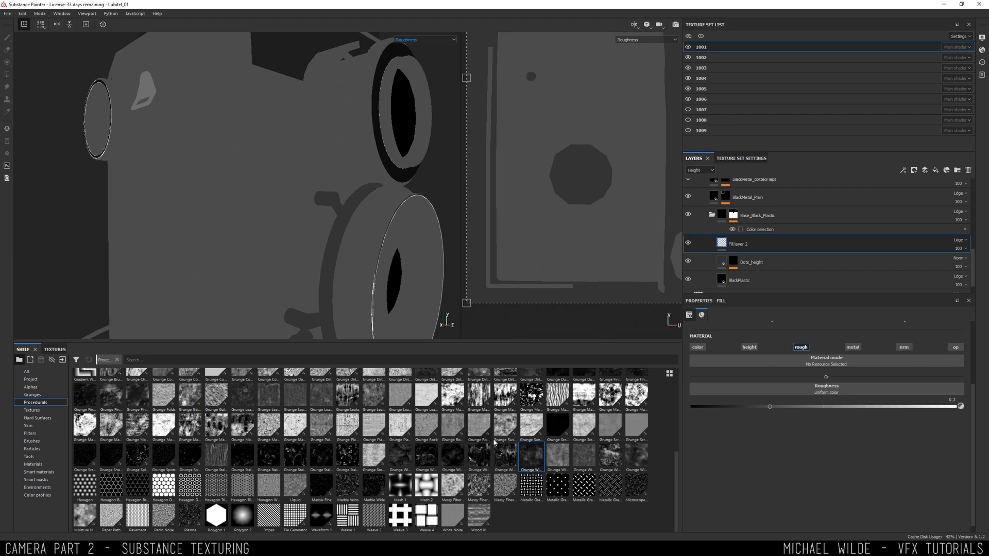
{"action": "left_click_drag", "start_coordinate": [647, 414], "coordinate": [803, 390]}
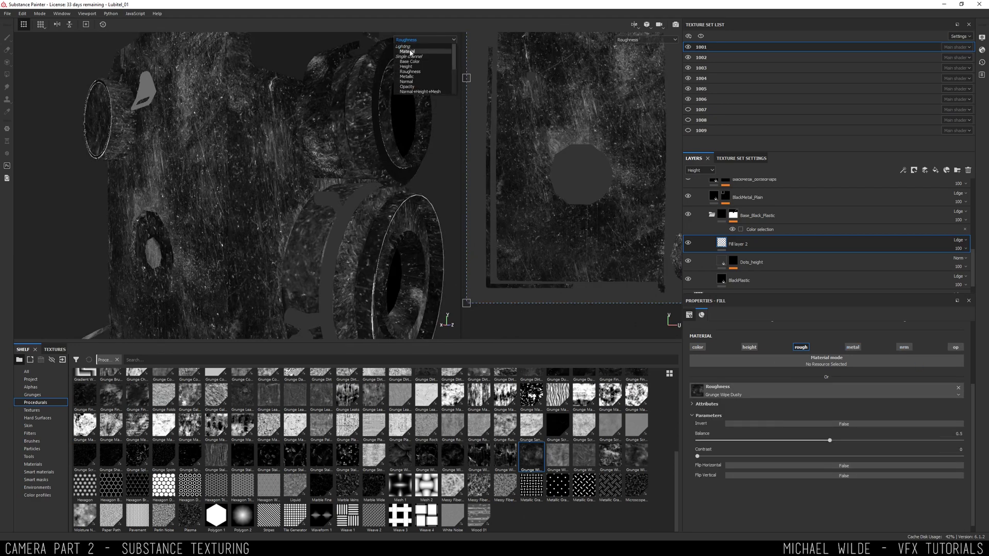
{"action": "left_click", "coordinate": [411, 52]}
{"action": "left_click_drag", "start_coordinate": [324, 165], "coordinate": [392, 203], "text": "alt"}
{"action": "middle_click_drag", "start_coordinate": [393, 203], "coordinate": [276, 177], "text": "alt"}
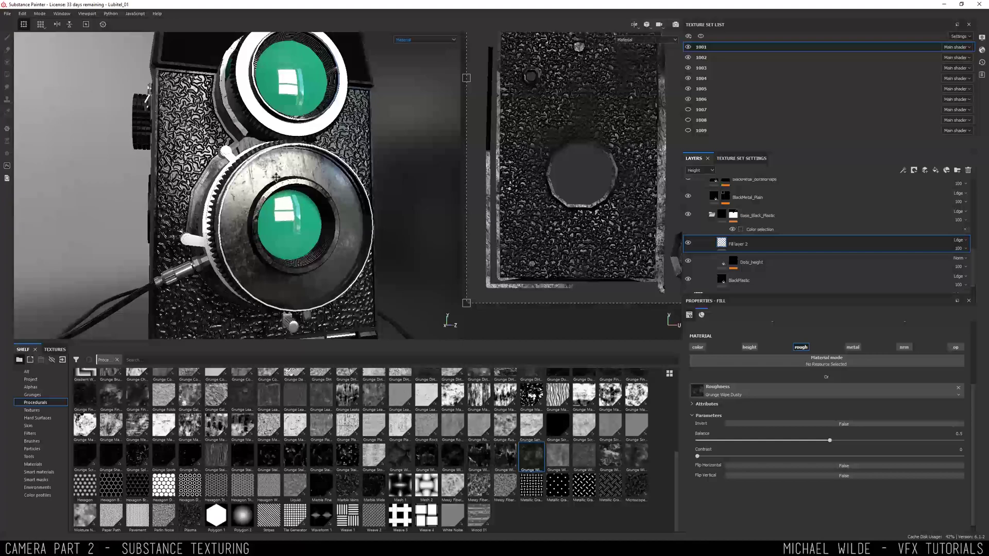
{"action": "left_click_drag", "start_coordinate": [276, 178], "coordinate": [309, 175], "text": "alt"}
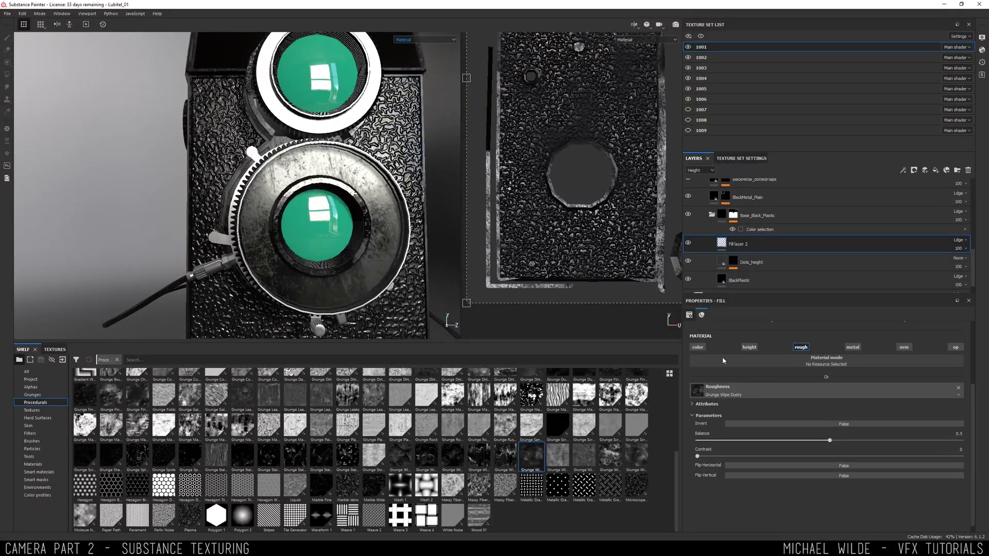
- Set the UV scale of Fill layer 2's Grunge Wipe Dusty texture to 4.01
{"action": "scroll", "coordinate": [688, 422], "scroll_direction": "up", "scroll_amount": 5}
{"action": "mouse_move", "coordinate": [773, 377]}
{"action": "left_mouse_down"}
{"action": "mouse_move", "coordinate": [804, 379]}
{"action": "mouse_move", "coordinate": [790, 378]}
{"action": "left_mouse_up"}
{"action": "left_click_drag", "start_coordinate": [268, 206], "coordinate": [325, 206], "text": "alt"}
{"action": "right_click_drag", "start_coordinate": [267, 206], "coordinate": [350, 206], "text": "alt"}
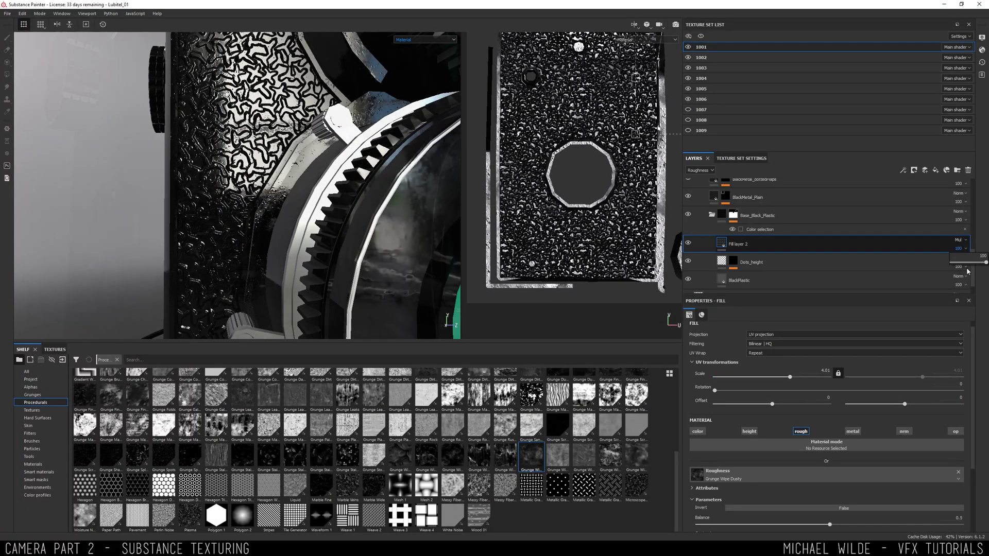
- Set Fill layer 2's roughness opacity to 100 and its blending mode to Normal
{"action": "left_click_drag", "start_coordinate": [967, 270], "coordinate": [987, 263]}
{"action": "scroll", "coordinate": [764, 436], "scroll_direction": "down", "scroll_amount": 2}
{"action": "left_click", "coordinate": [739, 279]}
{"action": "left_click", "coordinate": [738, 244]}
{"action": "left_click", "coordinate": [956, 239]}
{"action": "left_click", "coordinate": [948, 249]}
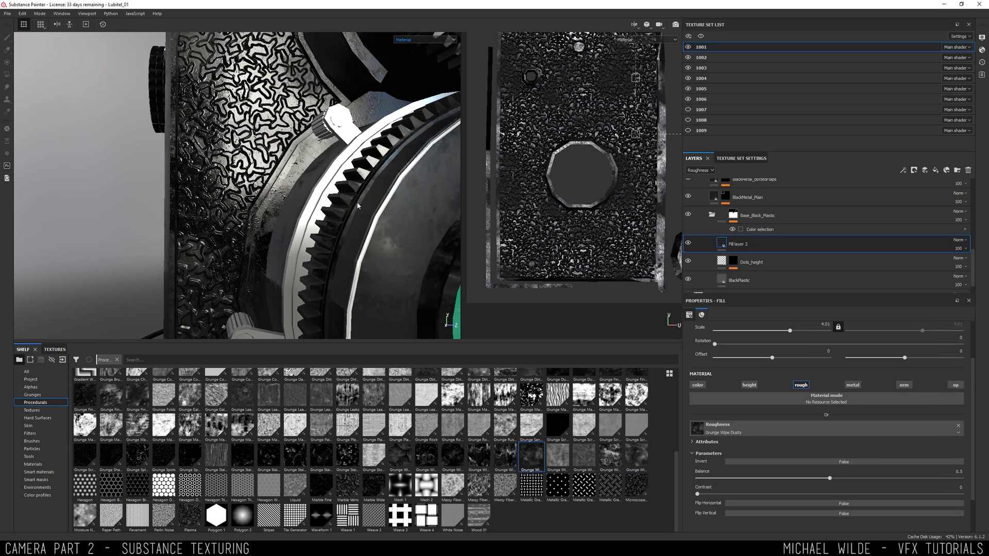
- Set Grunge Wipe Dusty's balance to 0.93 and contrast to about 0.51 in Fill layer 2's roughness
{"action": "left_click", "coordinate": [411, 72]}
{"action": "left_click_drag", "start_coordinate": [309, 155], "coordinate": [247, 162], "text": "alt"}
{"action": "scroll", "coordinate": [718, 437], "scroll_direction": "down", "scroll_amount": 2}
{"action": "left_click_drag", "start_coordinate": [697, 447], "coordinate": [847, 448]}
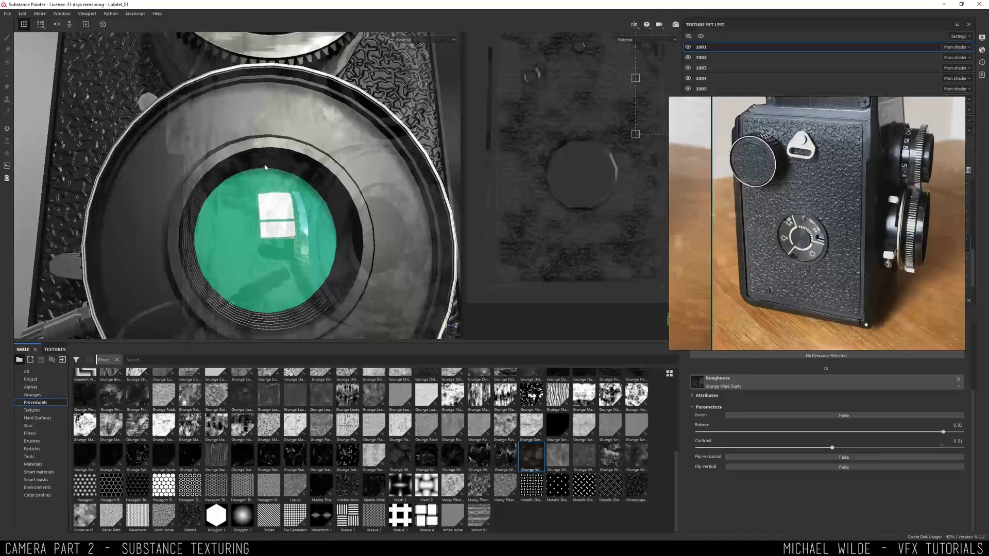
- Rotate the environment lighting and compare the camera's textured side panel and round knob with the reference photo
{"action": "left_click_drag", "start_coordinate": [391, 134], "coordinate": [489, 159], "text": "alt"}
{"action": "left_click", "coordinate": [982, 37]}
{"action": "left_click_drag", "start_coordinate": [914, 149], "coordinate": [866, 149]}
{"action": "right_click_drag", "start_coordinate": [222, 67], "coordinate": [282, 134], "text": "alt"}
{"action": "left_click_drag", "start_coordinate": [281, 134], "coordinate": [464, 216], "text": "alt"}
{"action": "right_click_drag", "start_coordinate": [463, 216], "coordinate": [634, 274], "text": "alt"}
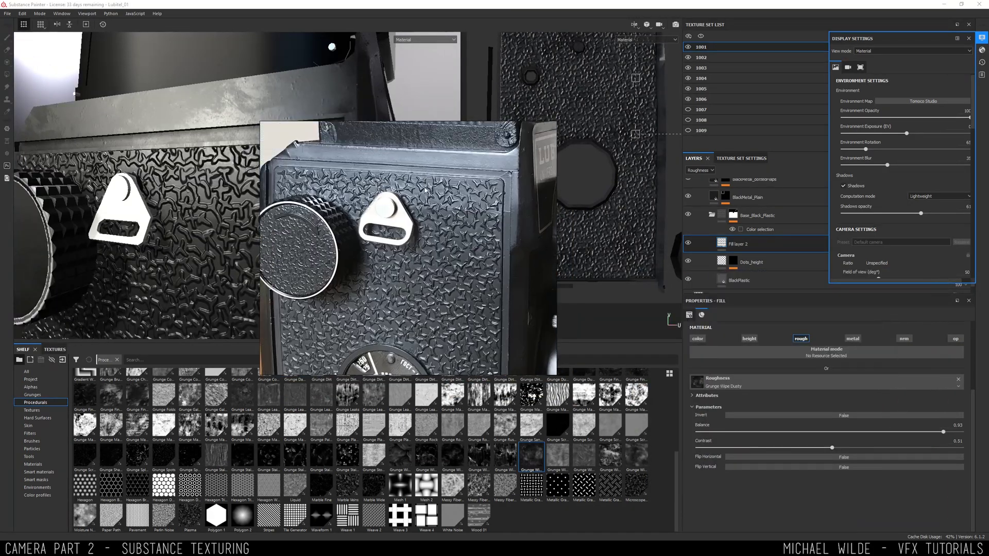
- Set the BlackPlastic layer's roughness to about 0.32, select the Dots_height layer and close the display settings
{"action": "scroll", "coordinate": [749, 238], "scroll_direction": "down", "scroll_amount": 1}
{"action": "left_click", "coordinate": [746, 262]}
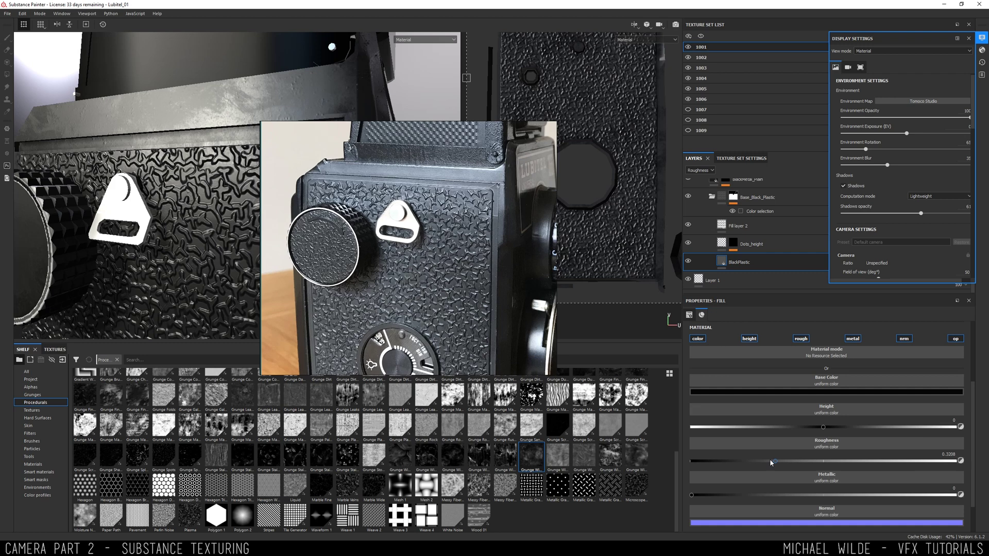
{"action": "left_click", "coordinate": [752, 243]}
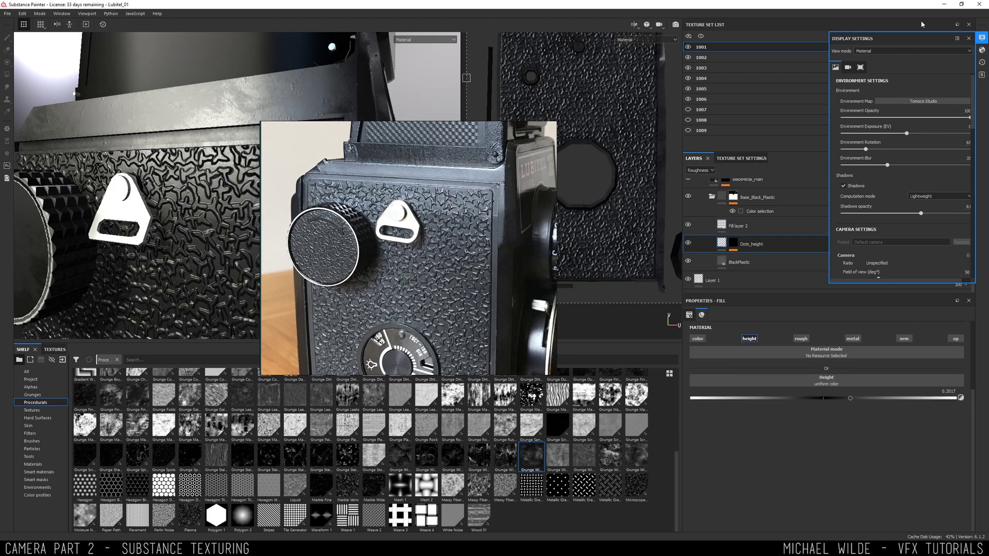
{"action": "left_click", "coordinate": [969, 40]}
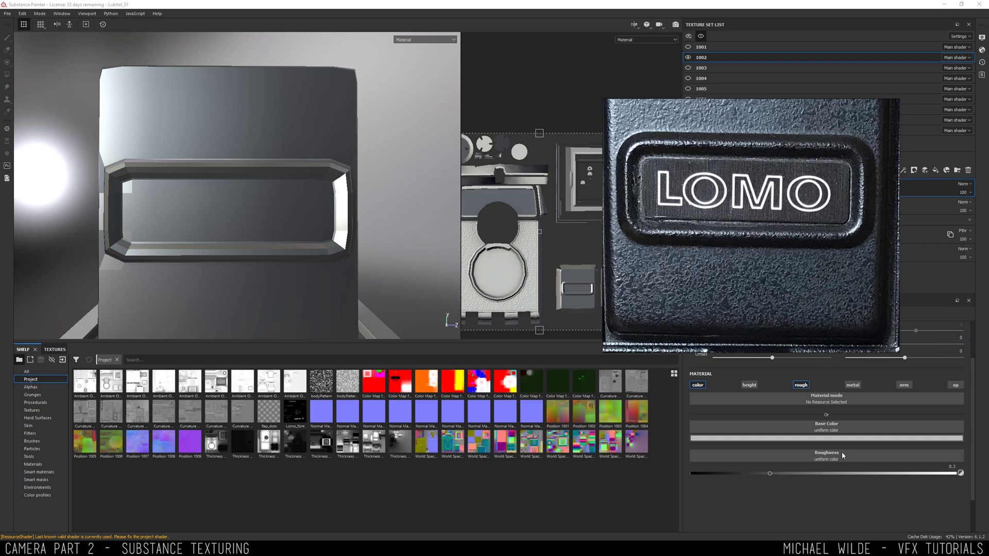
- Enable the fill layer's metallic channel and paint the LOMO lettering from Lomo_font into its mask over the raised frame's panel
{"action": "left_click", "coordinate": [853, 384]}
{"action": "scroll", "coordinate": [701, 462], "scroll_direction": "down", "scroll_amount": 3}
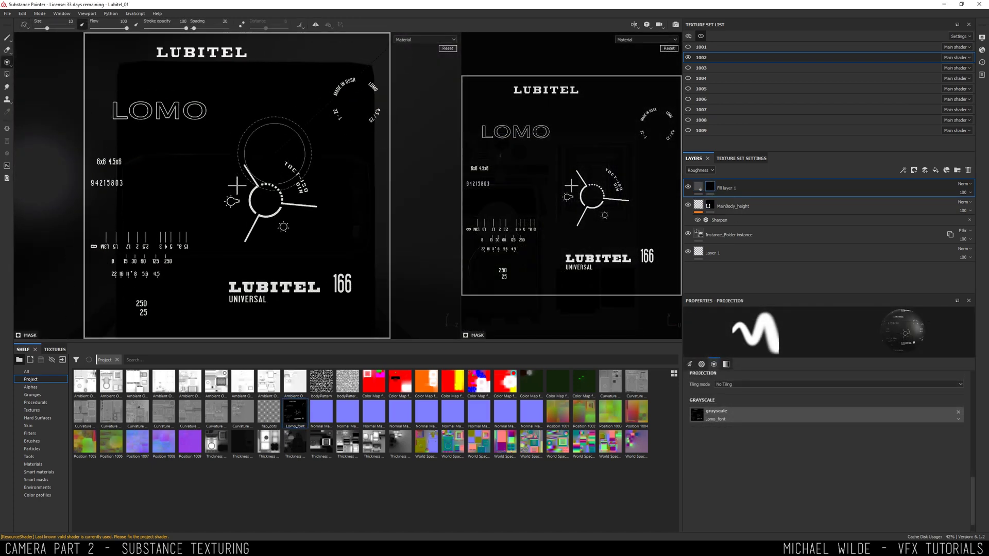
{"action": "middle_click_drag", "start_coordinate": [252, 148], "coordinate": [267, 188]}
{"action": "right_click_drag", "start_coordinate": [253, 193], "coordinate": [247, 152]}
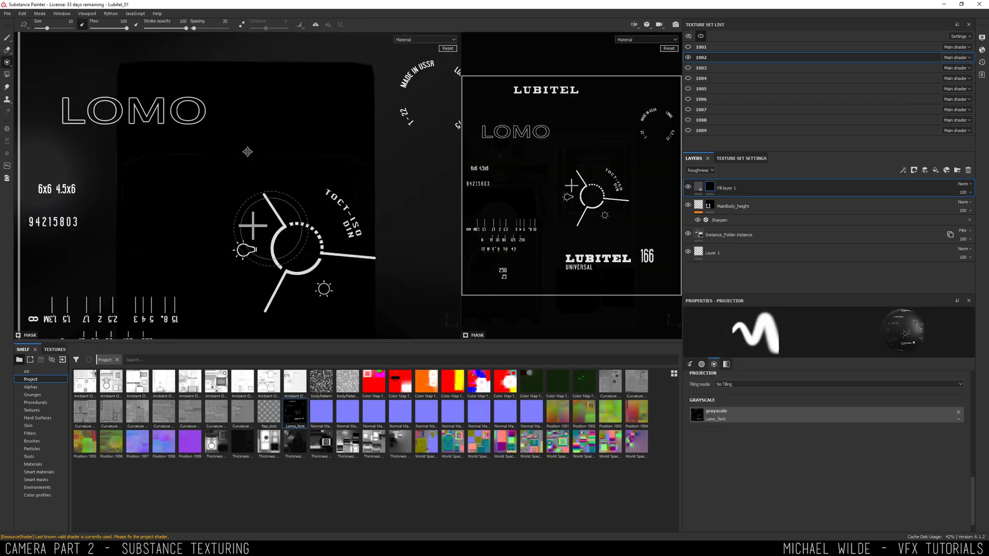
{"action": "middle_click_drag", "start_coordinate": [88, 165], "coordinate": [219, 209]}
{"action": "right_click_drag", "start_coordinate": [219, 210], "coordinate": [251, 216]}
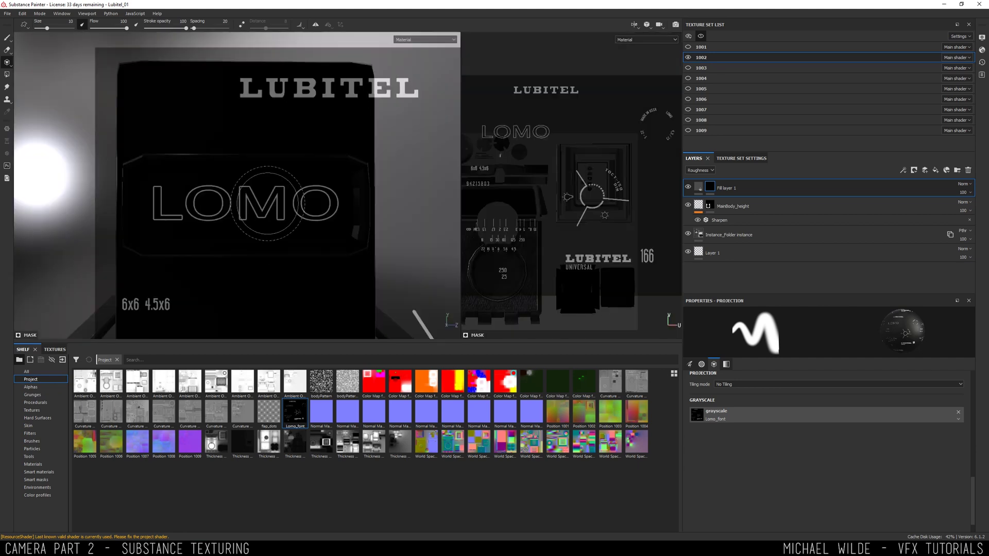
{"action": "left_click_drag", "start_coordinate": [169, 203], "coordinate": [174, 208]}
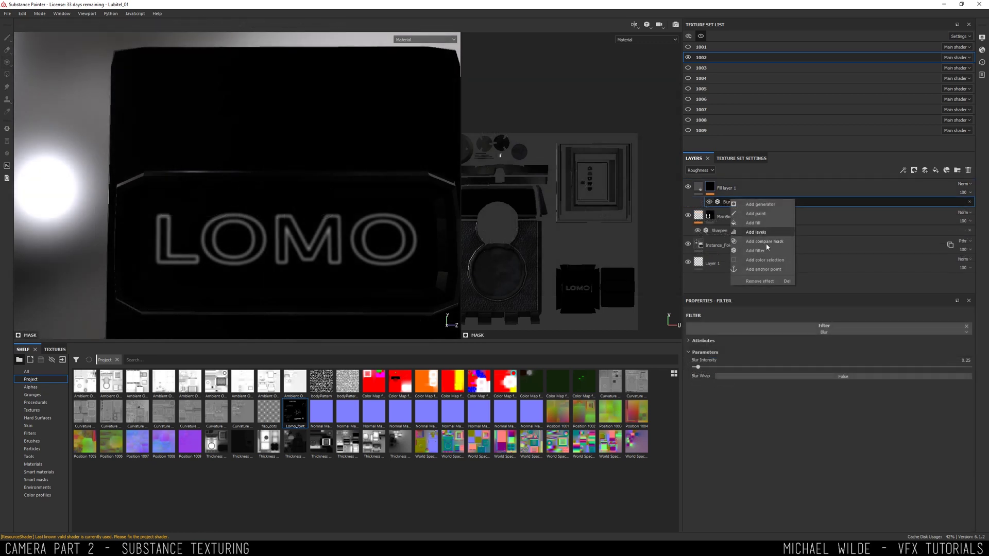
- Add Levels above the Blur in the LOMO logo's mask and narrow its input range to thicken and sharpen the letters
{"action": "left_click", "coordinate": [756, 232]}
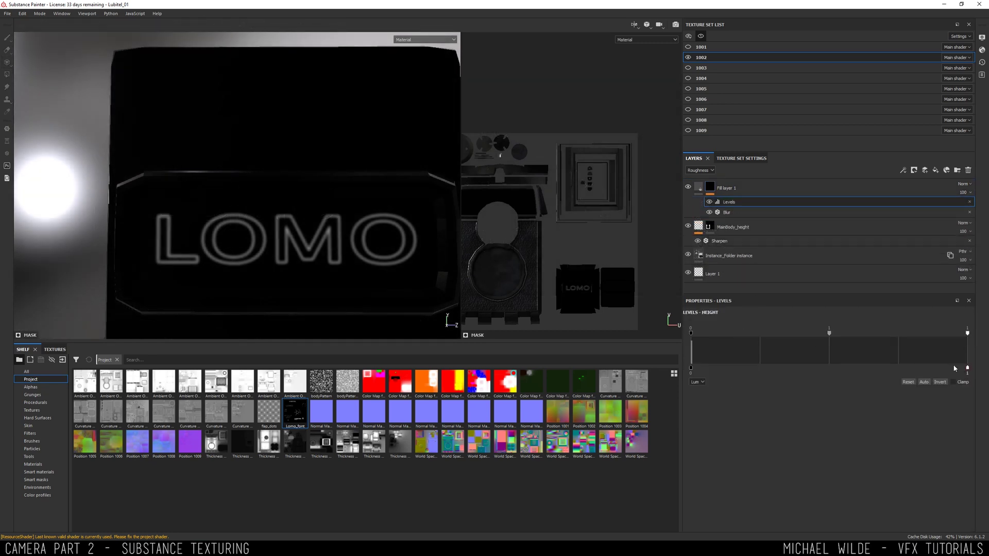
{"action": "left_click_drag", "start_coordinate": [967, 333], "coordinate": [744, 335]}
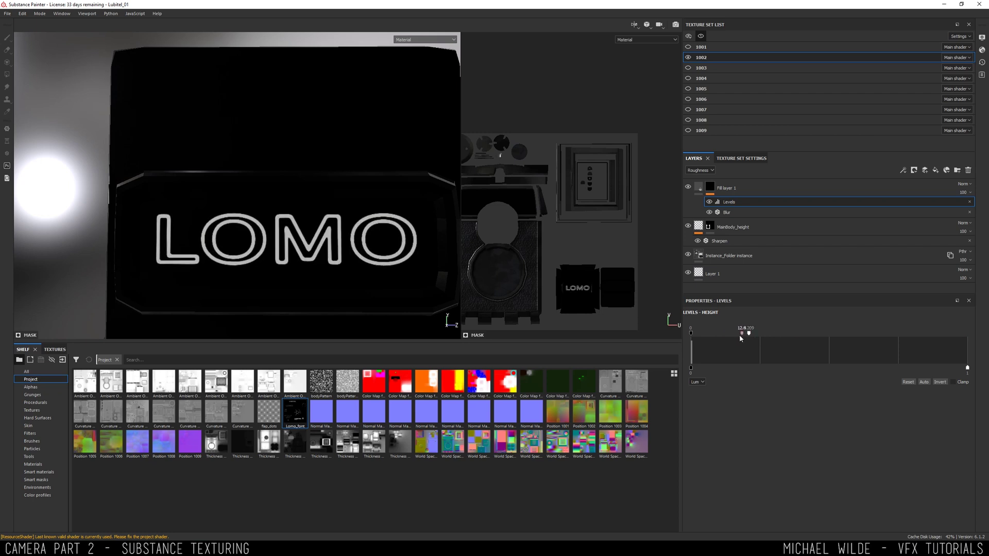
{"action": "left_click", "coordinate": [709, 202]}
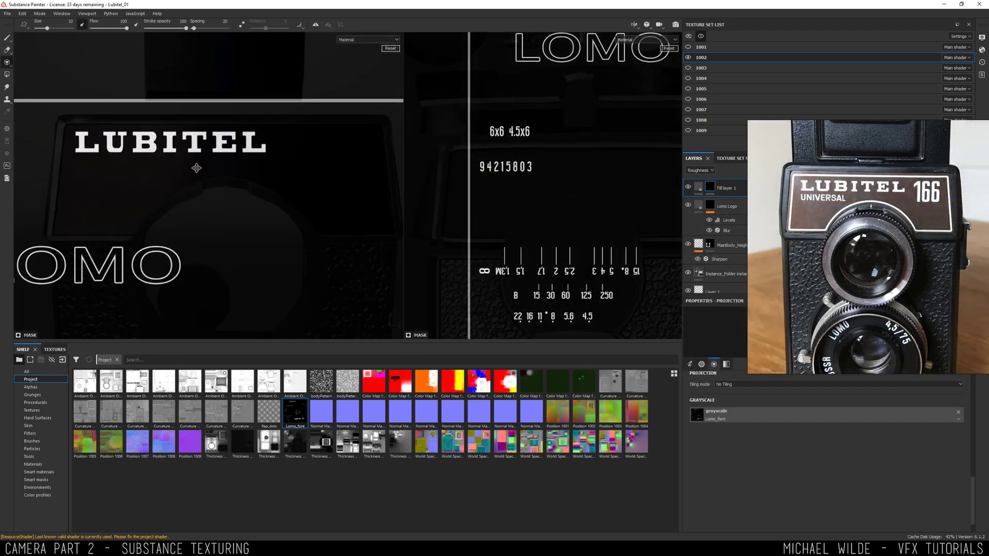
- Align the Lomo_font projection and paint the LUBITEL and UNIVERSAL lettering onto the camera's front nameplate
{"action": "middle_click_drag", "start_coordinate": [198, 169], "coordinate": [201, 174]}
{"action": "left_click_drag", "start_coordinate": [85, 150], "coordinate": [266, 147]}
{"action": "middle_click_drag", "start_coordinate": [180, 183], "coordinate": [313, 33]}
{"action": "middle_click_drag", "start_coordinate": [298, 329], "coordinate": [86, 211]}
{"action": "key", "text": "m"}
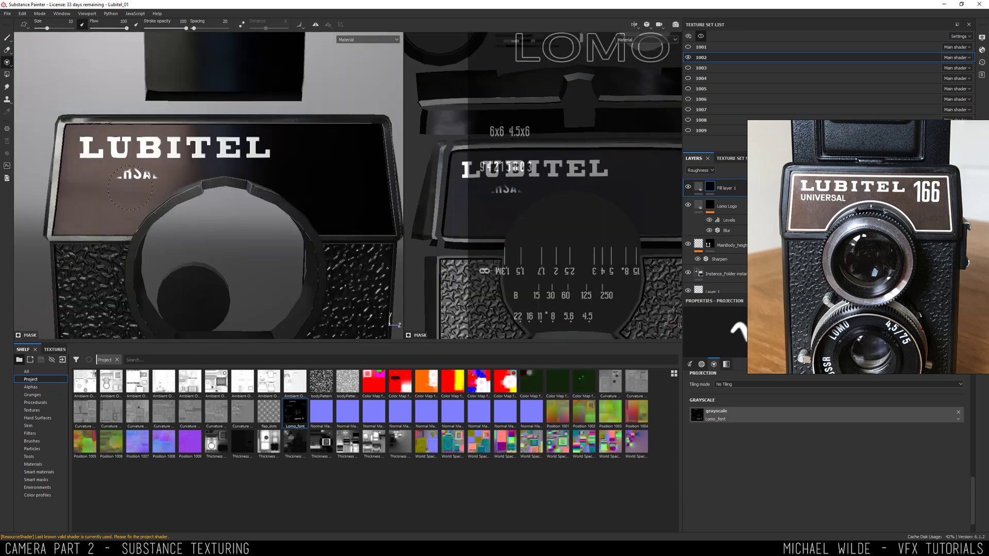
{"action": "mouse_move", "coordinate": [135, 182]}
{"action": "left_mouse_down"}
{"action": "mouse_move", "coordinate": [92, 174]}
{"action": "mouse_move", "coordinate": [128, 173]}
{"action": "left_mouse_up"}
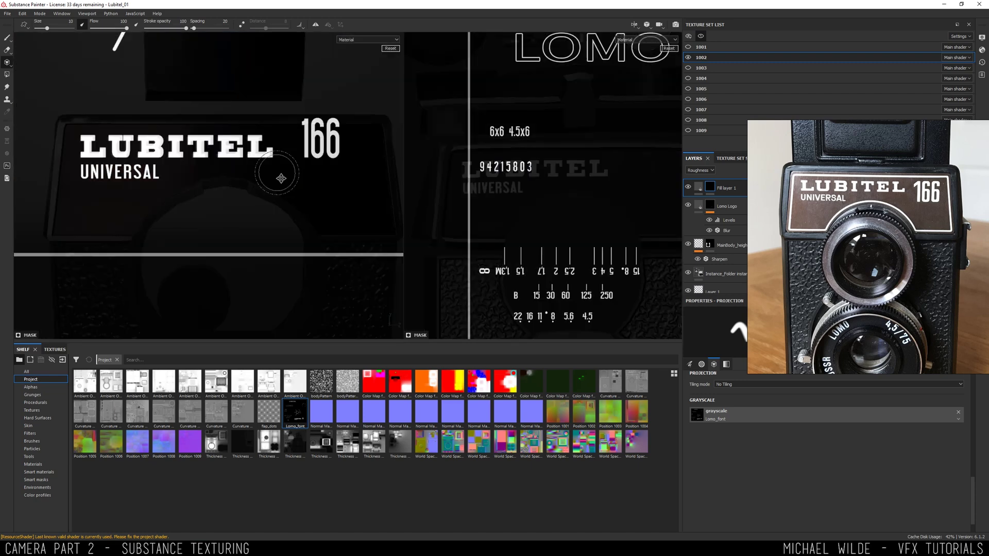
- Reposition and scale the Lomo_font projection and paint the number 166 beside LUBITEL on the nameplate
{"action": "middle_click_drag", "start_coordinate": [280, 178], "coordinate": [303, 192]}
{"action": "key", "text": "s"}
{"action": "middle_click_drag", "start_coordinate": [345, 161], "coordinate": [341, 162]}
{"action": "left_click_drag", "start_coordinate": [335, 154], "coordinate": [348, 157]}
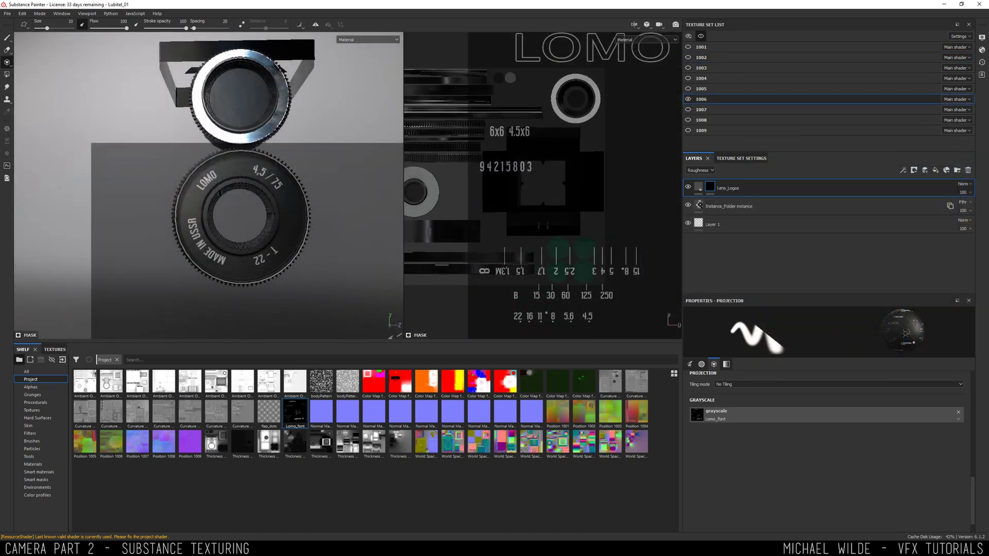
- Examine the lens ring's UV area on texture set 1006, displaying the Base Color channel in the UV view
{"action": "middle_click_drag", "start_coordinate": [439, 191], "coordinate": [550, 217], "text": "alt"}
{"action": "middle_click_drag", "start_coordinate": [534, 253], "coordinate": [549, 226], "text": "alt"}
{"action": "scroll", "coordinate": [549, 226], "scroll_direction": "up", "scroll_amount": 5}
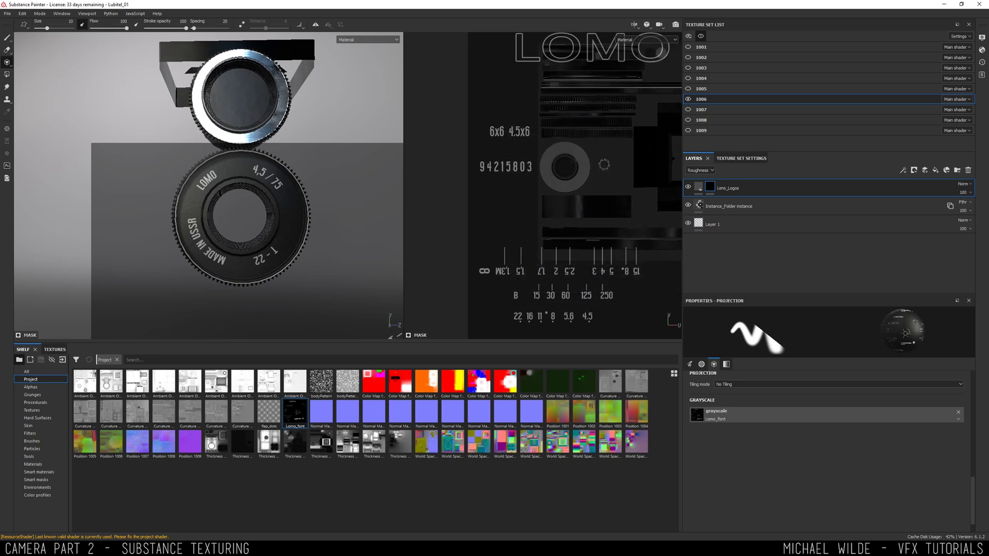
{"action": "left_click_drag", "start_coordinate": [180, 207], "coordinate": [158, 218], "text": "alt"}
{"action": "middle_click_drag", "start_coordinate": [583, 144], "coordinate": [483, 194], "text": "alt"}
{"action": "left_click", "coordinate": [647, 39]}
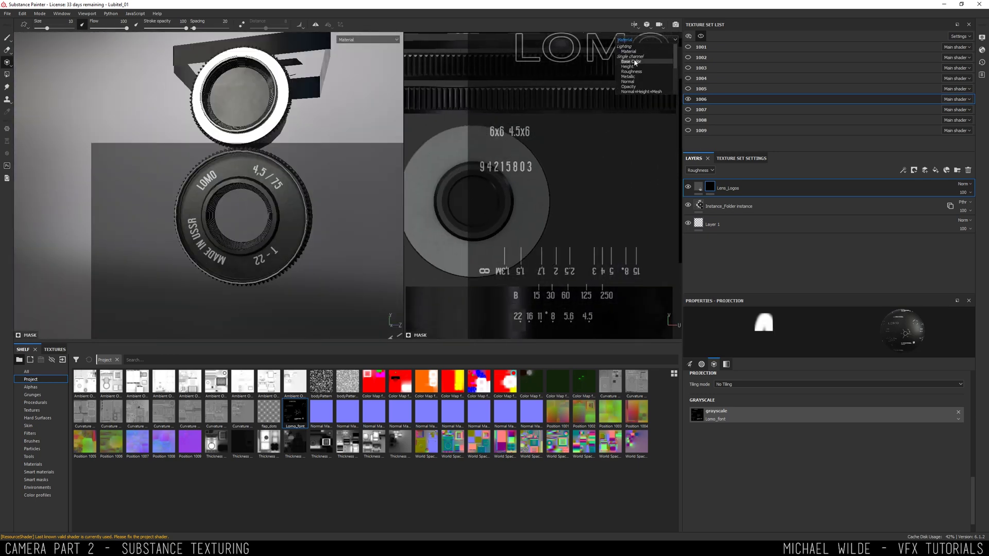
{"action": "left_click", "coordinate": [633, 62]}
{"action": "left_click", "coordinate": [647, 39]}
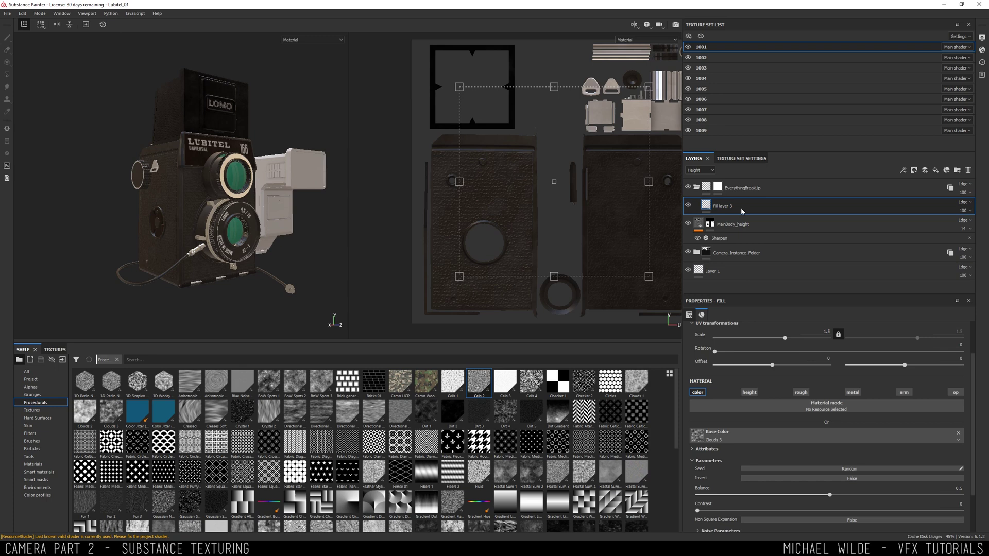
- Add a fill layer named Dust_OCC in the EverythingBreakUp folder with roughness 0.9927 and its height and normal channels off
{"action": "left_click", "coordinate": [936, 170]}
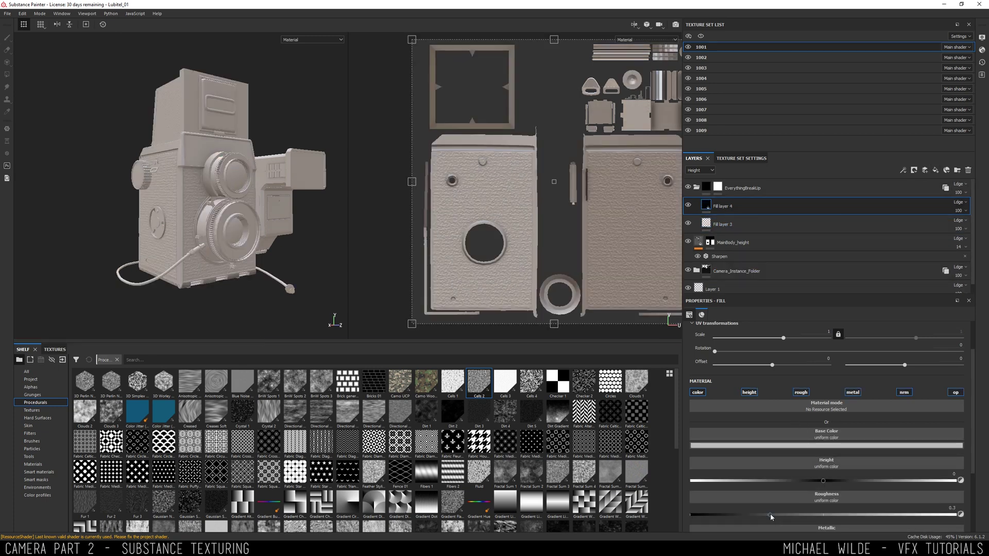
{"action": "left_click_drag", "start_coordinate": [942, 498], "coordinate": [954, 498]}
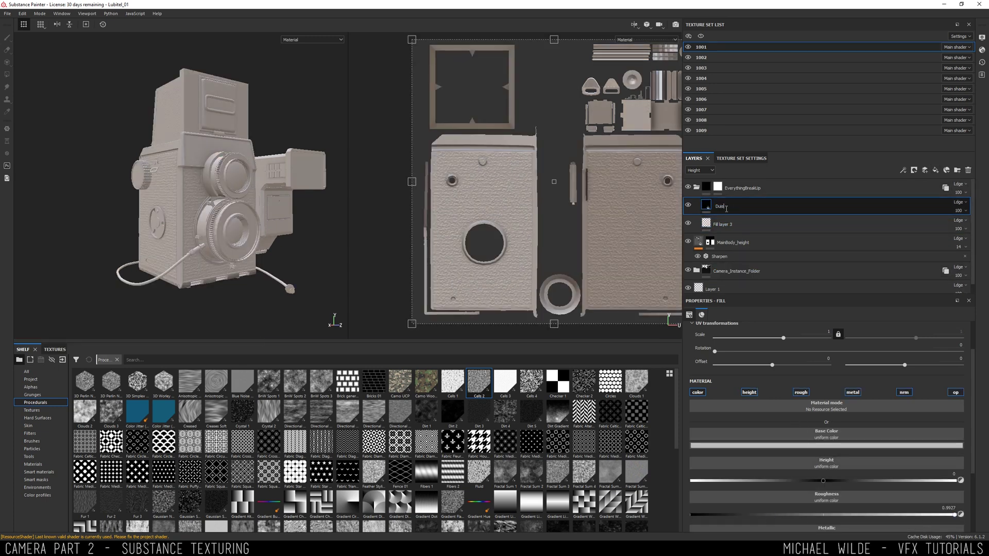
{"action": "key", "text": "Return"}
{"action": "scroll", "coordinate": [278, 214], "scroll_direction": "up", "scroll_amount": 3}
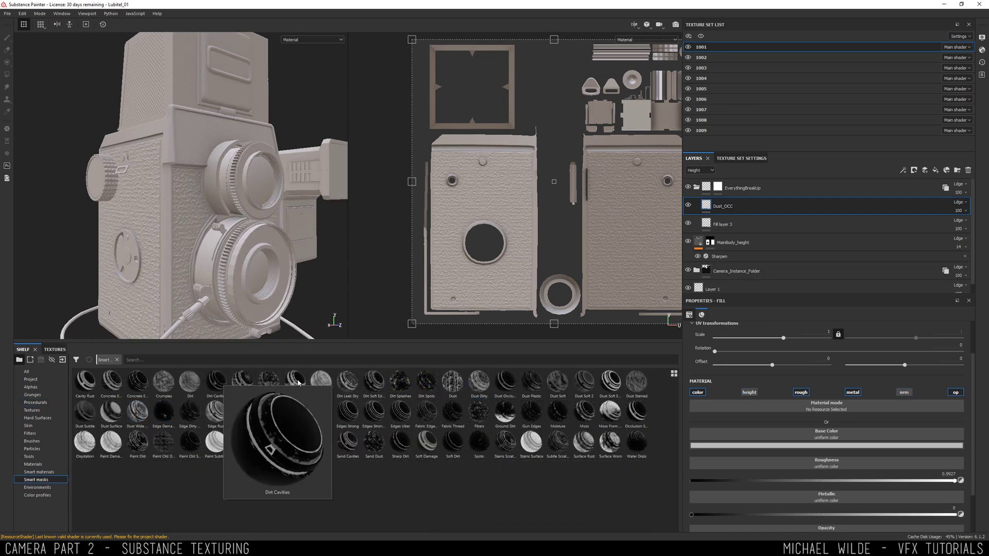
- Apply the soft-edge dirt smart mask to the Dust_OCC layer and bring up the camera's reference photo for comparison
{"action": "left_click_drag", "start_coordinate": [374, 382], "coordinate": [737, 204]}
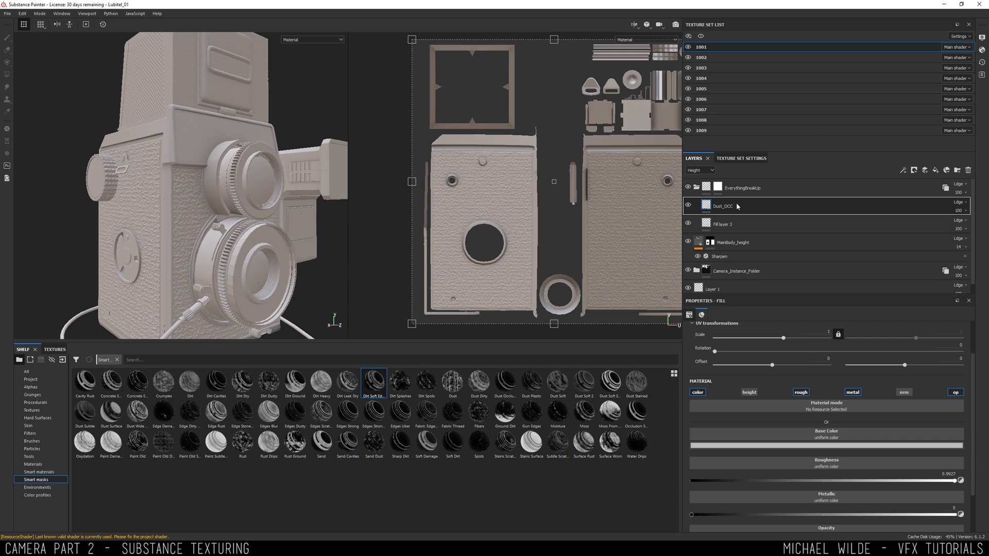
{"action": "key", "text": "alt+Tab"}
{"action": "scroll", "coordinate": [766, 213], "scroll_direction": "down", "scroll_amount": 5}
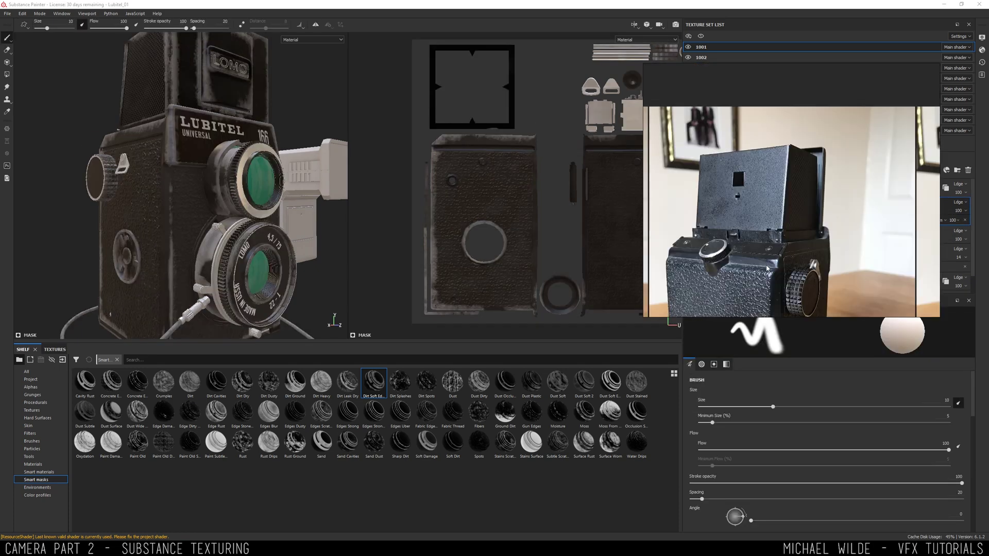
- Try the Dust_OCC Curvature generator in Cavities mode with Large at 0.01 and a reduced Big value
{"action": "scroll", "coordinate": [766, 267], "scroll_direction": "up", "scroll_amount": 5}
{"action": "left_click_drag", "start_coordinate": [131, 136], "coordinate": [267, 149], "text": "alt"}
{"action": "scroll", "coordinate": [268, 149], "scroll_direction": "down", "scroll_amount": 4}
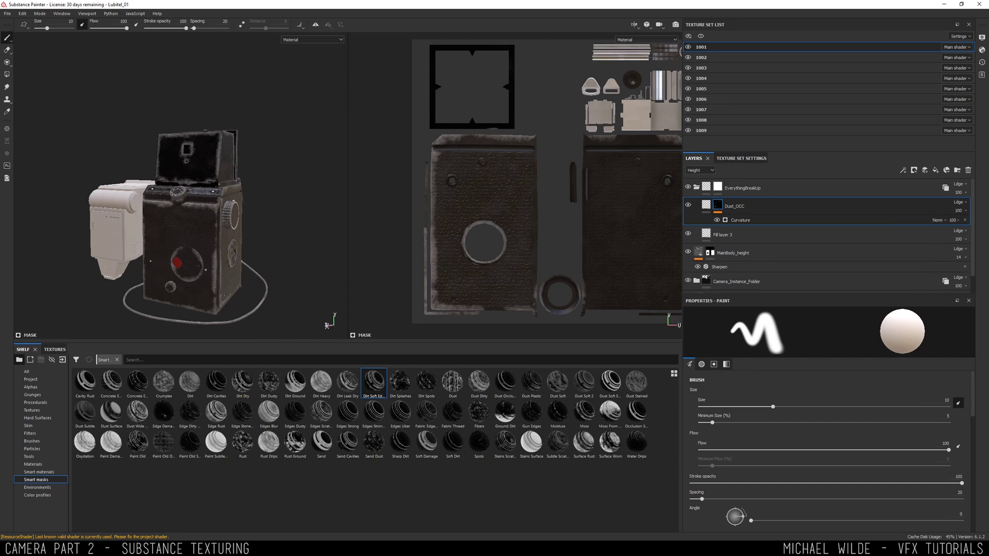
{"action": "scroll", "coordinate": [201, 193], "scroll_direction": "up", "scroll_amount": 6}
{"action": "left_click_drag", "start_coordinate": [268, 185], "coordinate": [305, 193], "text": "alt"}
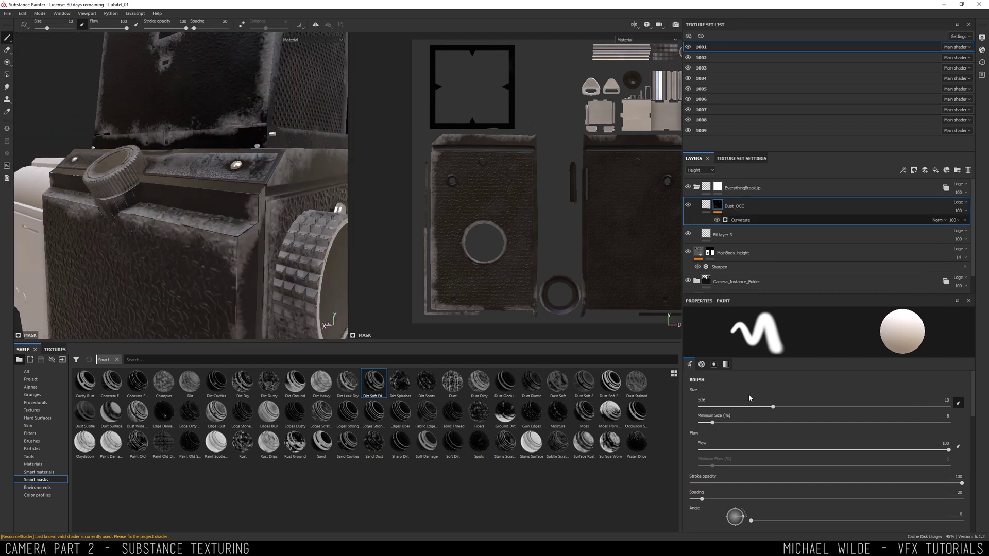
{"action": "left_click", "coordinate": [696, 420]}
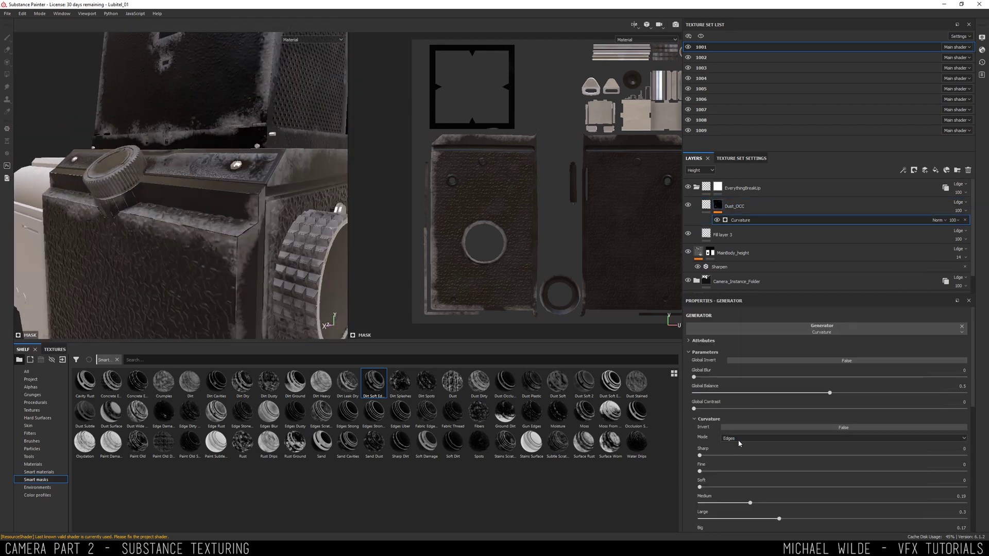
{"action": "left_click", "coordinate": [738, 440]}
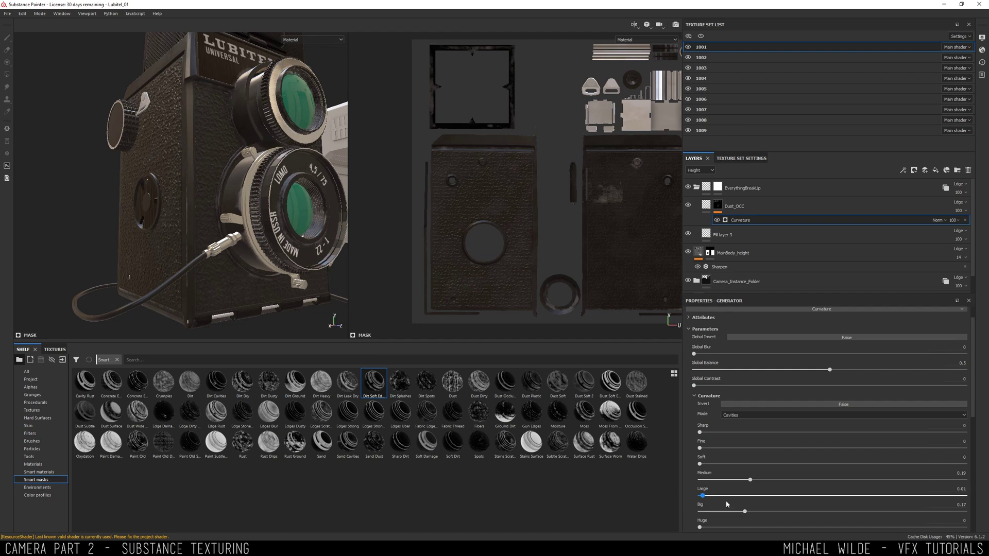
{"action": "left_click_drag", "start_coordinate": [744, 511], "coordinate": [715, 509]}
- Replace the Dust_OCC mask with the Dust Plastic smart mask and check it in the Base Color channel against the reference
{"action": "left_click", "coordinate": [646, 40]}
{"action": "left_click", "coordinate": [633, 61]}
{"action": "left_click_drag", "start_coordinate": [288, 180], "coordinate": [214, 149], "text": "alt"}
{"action": "scroll", "coordinate": [225, 180], "scroll_direction": "up", "scroll_amount": 3}
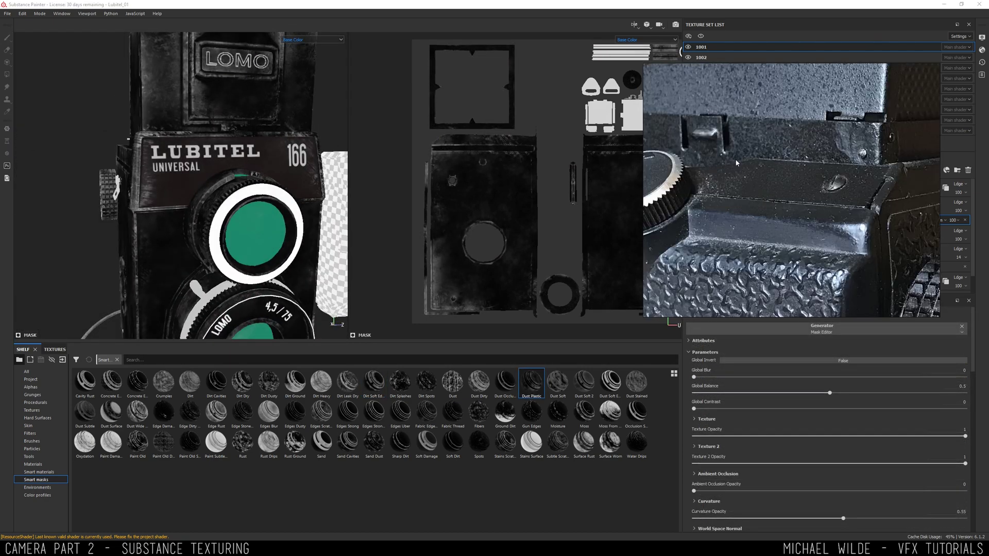
{"action": "scroll", "coordinate": [736, 163], "scroll_direction": "down", "scroll_amount": 3}
{"action": "left_click", "coordinate": [329, 184]}
{"action": "mouse_move", "coordinate": [309, 175]}
{"action": "left_mouse_down", "text": "alt"}
{"action": "mouse_move", "coordinate": [188, 146]}
{"action": "mouse_move", "coordinate": [200, 94]}
{"action": "left_mouse_up", "text": "alt"}
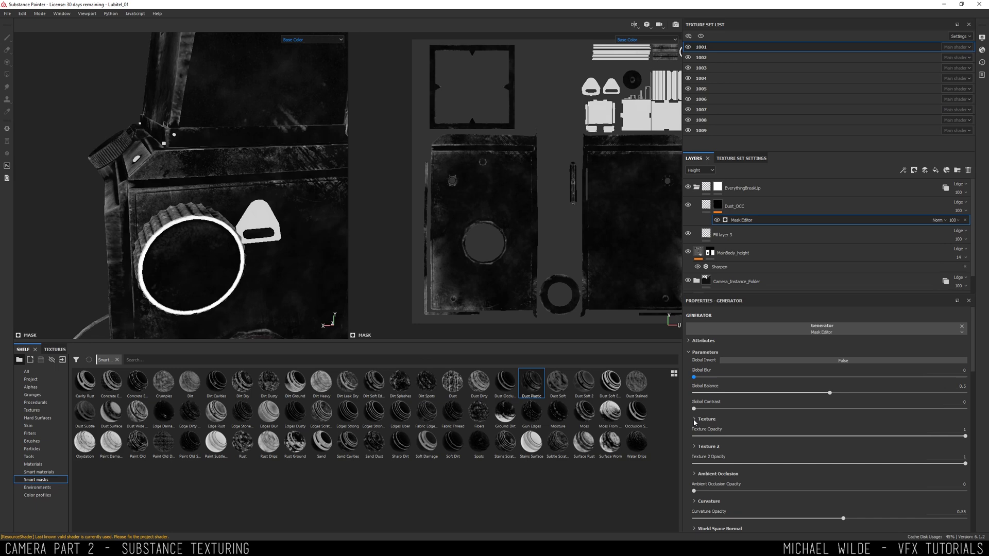
- Set the curvature mode of the Dust_OCC Mask Editor to Cavities and compare the available mode options on the camera
{"action": "scroll", "coordinate": [688, 424], "scroll_direction": "down", "scroll_amount": 8}
{"action": "scroll", "coordinate": [689, 424], "scroll_direction": "up", "scroll_amount": 2}
{"action": "left_click", "coordinate": [695, 363]}
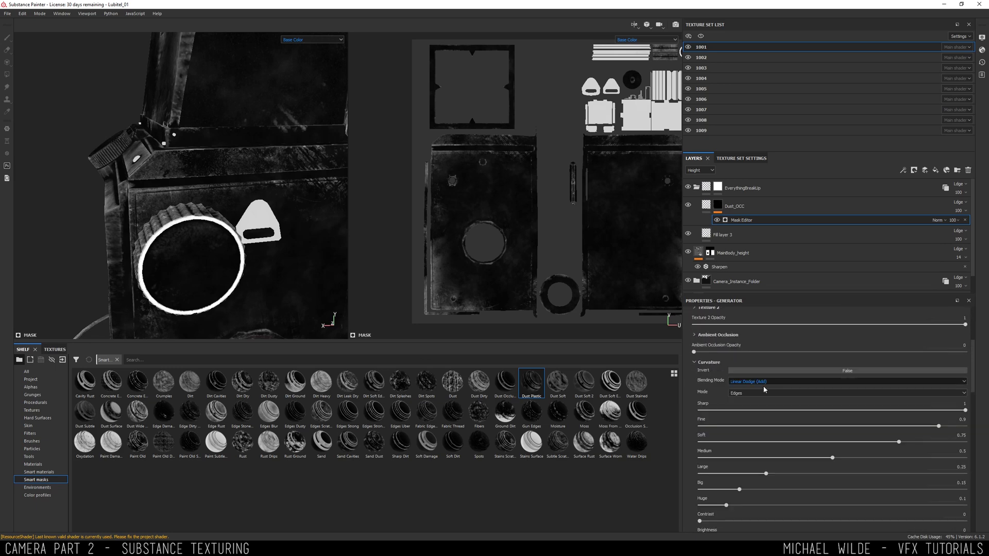
{"action": "left_click", "coordinate": [764, 392]}
{"action": "left_click", "coordinate": [745, 406]}
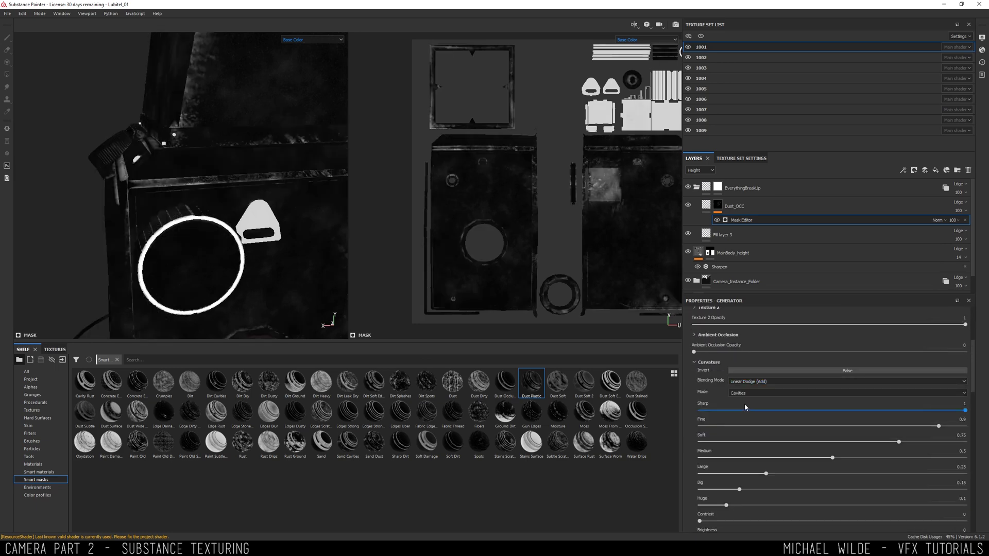
{"action": "scroll", "coordinate": [223, 177], "scroll_direction": "down", "scroll_amount": 4}
{"action": "left_click_drag", "start_coordinate": [223, 177], "coordinate": [216, 217], "text": "alt"}
{"action": "middle_click_drag", "start_coordinate": [216, 217], "coordinate": [221, 205], "text": "alt"}
{"action": "left_click", "coordinate": [762, 383]}
{"action": "left_click", "coordinate": [744, 403]}
{"action": "left_click", "coordinate": [743, 392]}
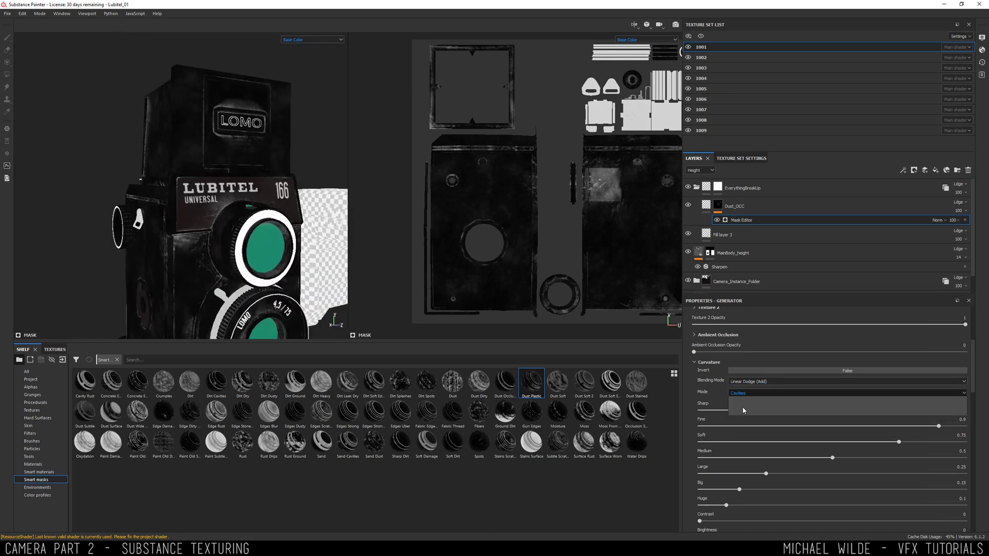
- Try the Dirt 2 fill in the Glass Roughness mask inverted at balance 0.32, and uninverted at 0.99
{"action": "left_click_drag", "start_coordinate": [179, 175], "coordinate": [217, 154], "text": "alt"}
{"action": "scroll", "coordinate": [224, 195], "scroll_direction": "up", "scroll_amount": 6}
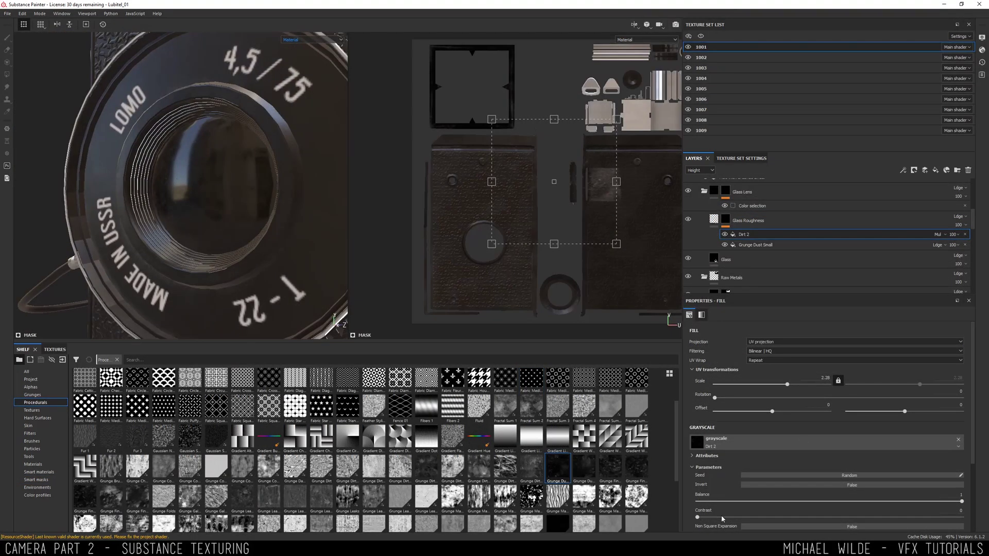
{"action": "left_click_drag", "start_coordinate": [934, 500], "coordinate": [635, 494]}
{"action": "left_click", "coordinate": [850, 484]}
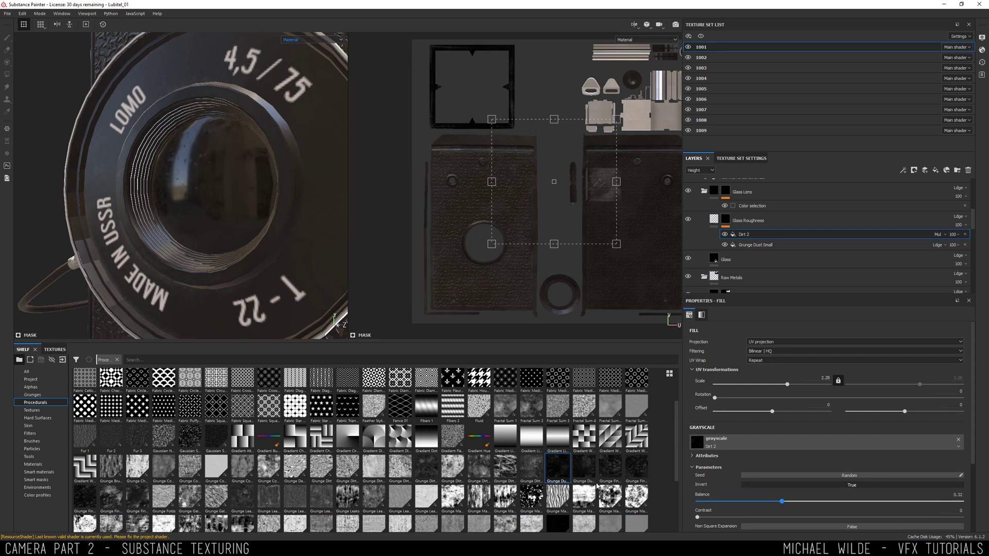
{"action": "left_click", "coordinate": [840, 485]}
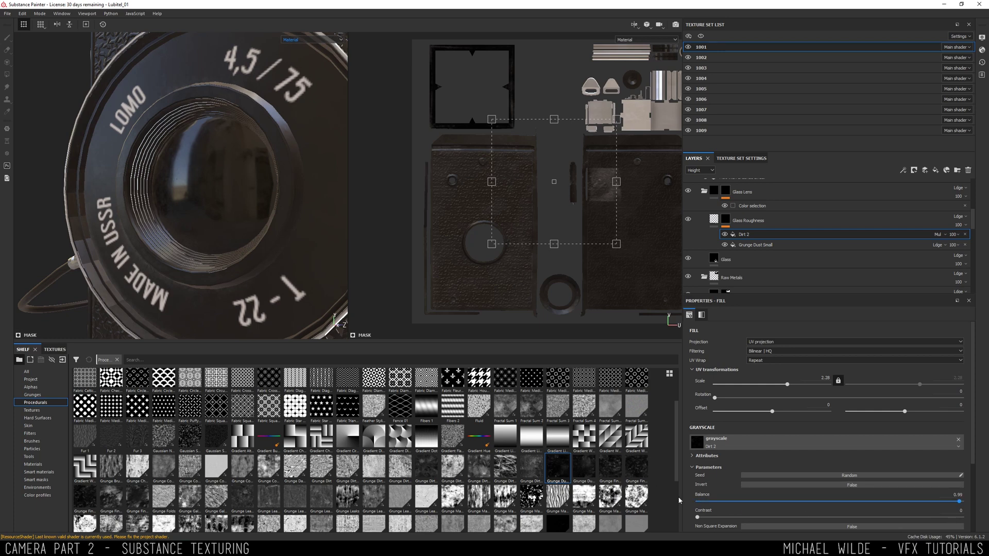
- Use inverted Gaussian Noise in the Glass Roughness mask with balance 0.76 and contrast 0.62, checking the lens's roughness channel
{"action": "left_click", "coordinate": [298, 73]}
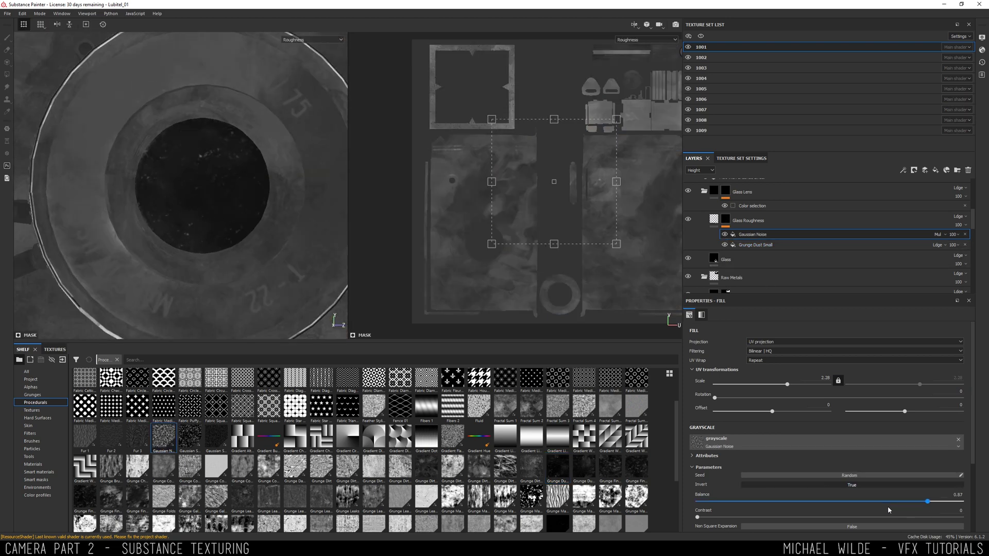
{"action": "left_click_drag", "start_coordinate": [899, 509], "coordinate": [898, 501]}
{"action": "left_click", "coordinate": [805, 518]}
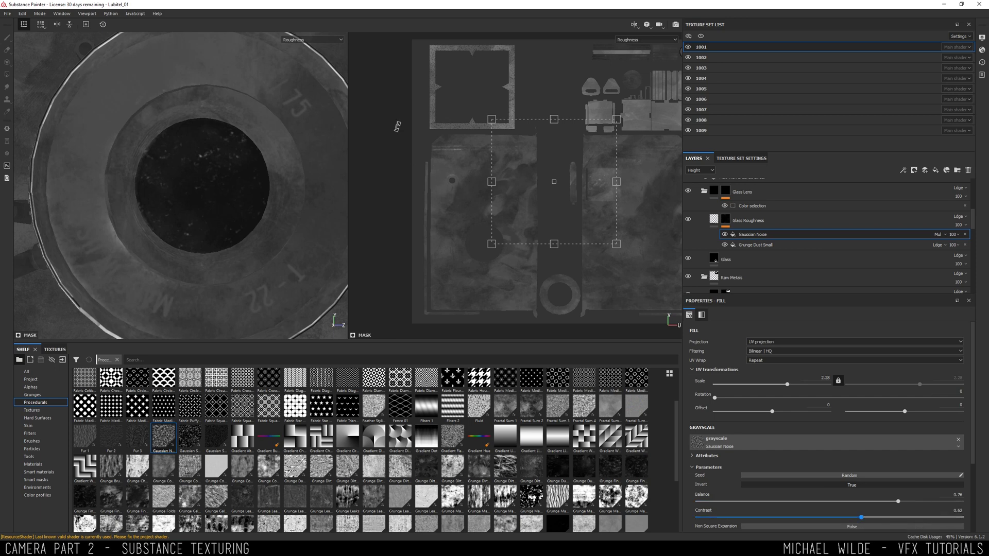
{"action": "key", "text": "m"}
{"action": "mouse_move", "coordinate": [282, 161]}
{"action": "left_mouse_down", "text": "alt"}
{"action": "mouse_move", "coordinate": [282, 147]}
{"action": "mouse_move", "coordinate": [261, 176]}
{"action": "mouse_move", "coordinate": [265, 152]}
{"action": "left_mouse_up", "text": "alt"}
{"action": "left_click", "coordinate": [714, 219]}
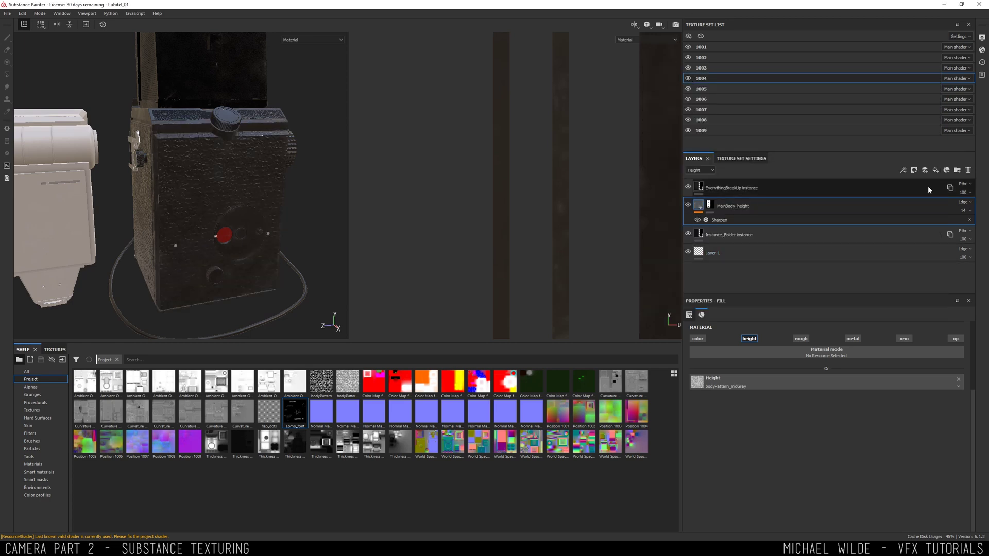
- Add a fill layer named 6x6 above MainBody_height on texture set 1004, with only the height channel enabled
{"action": "left_click", "coordinate": [936, 170]}
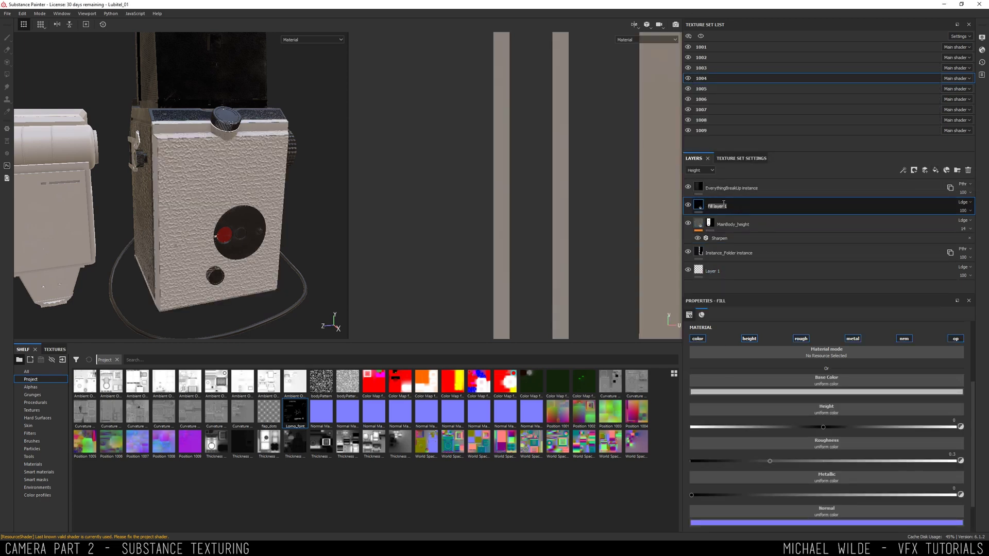
{"action": "key", "text": "Return"}
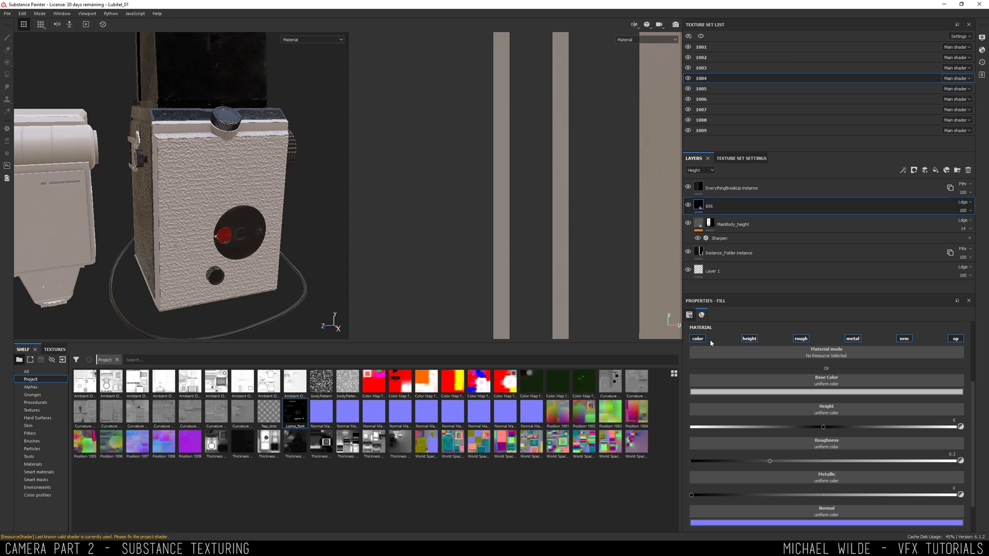
{"action": "left_click", "coordinate": [698, 339]}
{"action": "left_click", "coordinate": [801, 339]}
{"action": "left_click", "coordinate": [853, 338]}
{"action": "left_click", "coordinate": [904, 339]}
{"action": "left_click", "coordinate": [955, 338]}
- Set the 6x6 layer's height blending to Replace and give the layer a black mask
{"action": "left_click", "coordinate": [963, 202]}
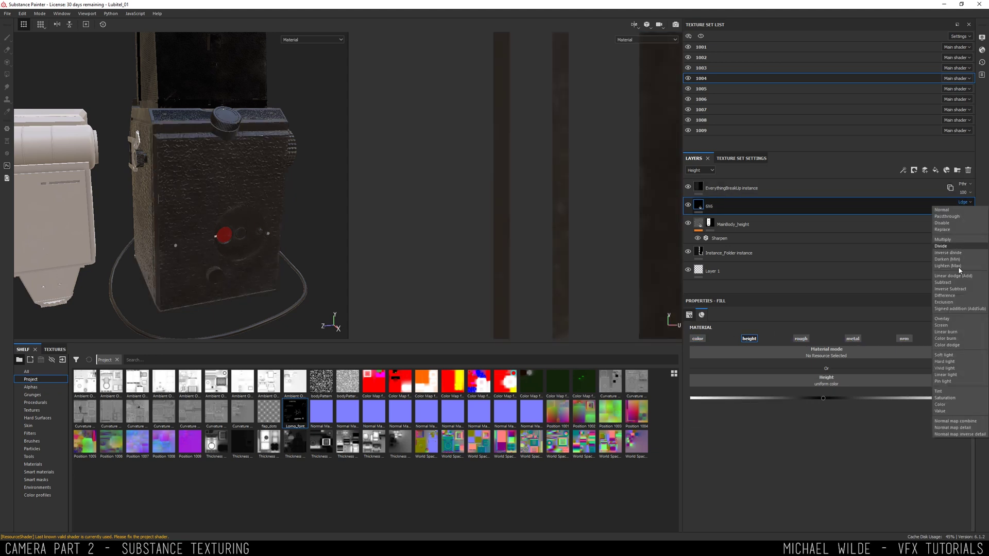
{"action": "left_click", "coordinate": [944, 229]}
{"action": "right_click", "coordinate": [714, 207]}
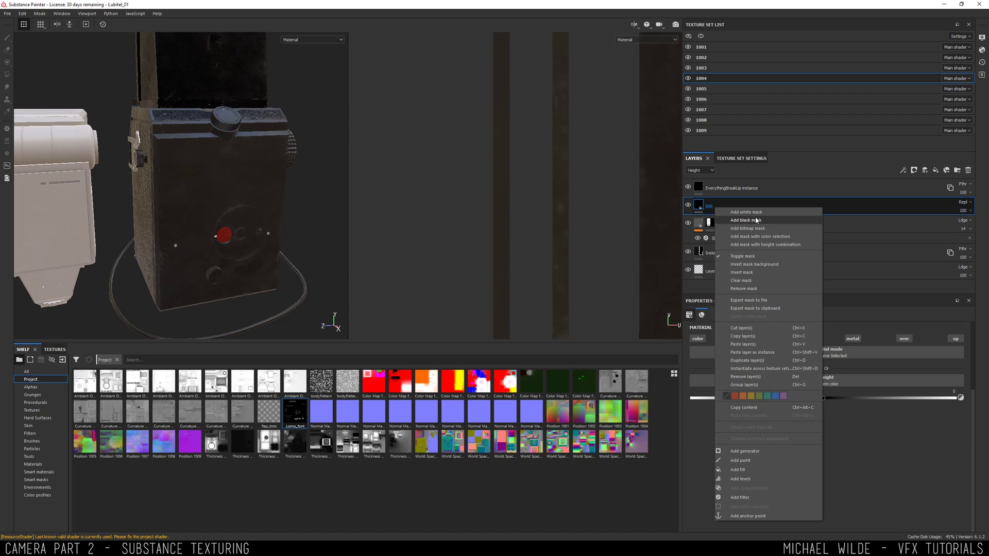
{"action": "left_click", "coordinate": [756, 220]}
{"action": "left_click_drag", "start_coordinate": [278, 211], "coordinate": [232, 186], "text": "alt"}
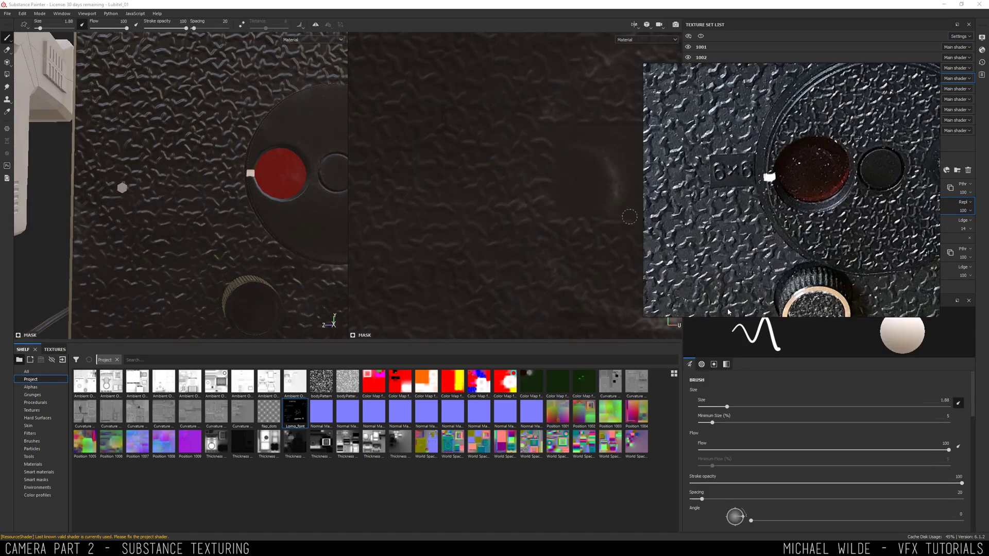
- Test a dab of paint in the 6x6 layer's mask and adjust the fill's uniform height value
{"action": "left_click", "coordinate": [699, 205]}
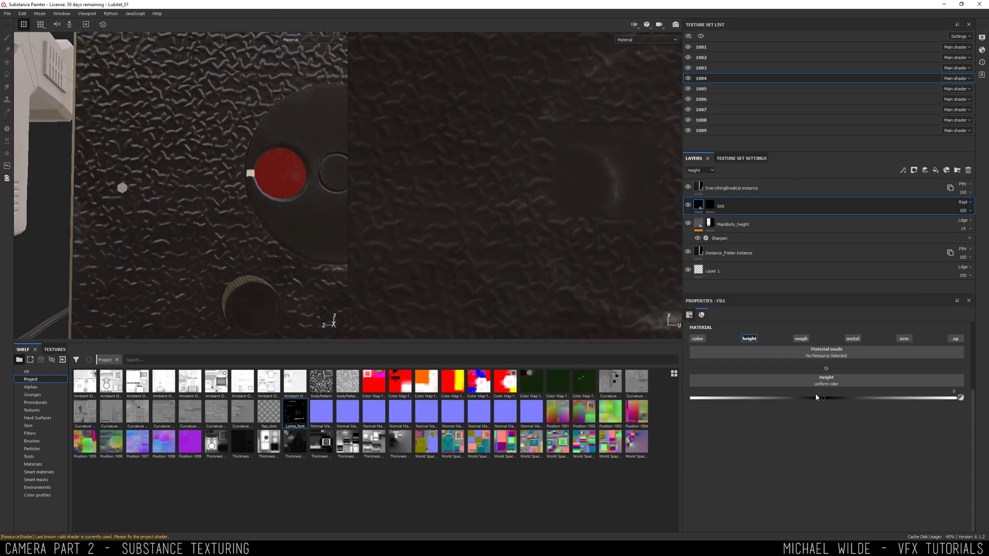
{"action": "left_click", "coordinate": [710, 205]}
{"action": "left_click", "coordinate": [485, 157]}
{"action": "left_click", "coordinate": [698, 205]}
{"action": "left_click_drag", "start_coordinate": [835, 395], "coordinate": [854, 398]}
{"action": "left_click_drag", "start_coordinate": [278, 190], "coordinate": [247, 192], "text": "alt"}
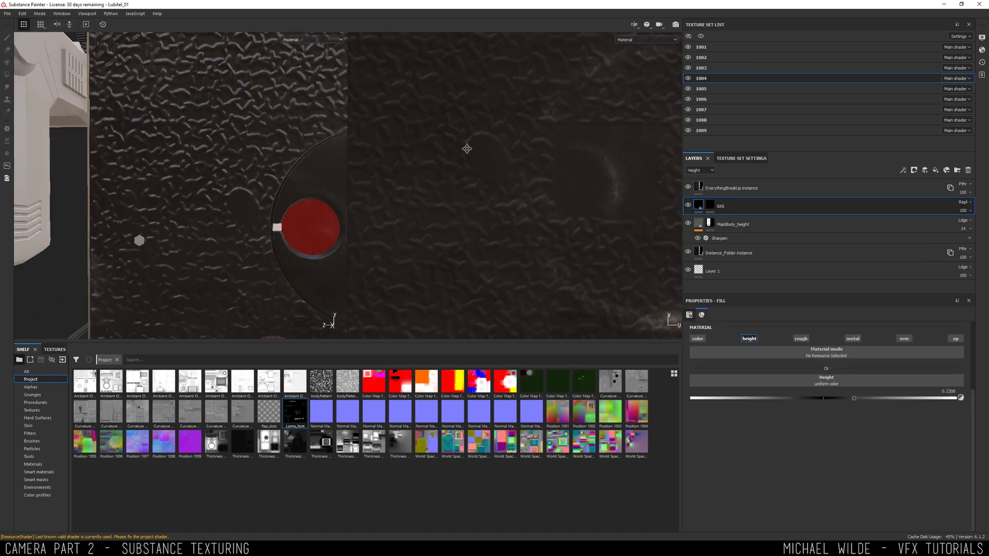
- Paint a flat rectangular plate beside the red window's white marker in the 6x6 mask, using the Basic Hard brush at size 1.34
{"action": "left_click", "coordinate": [7, 38]}
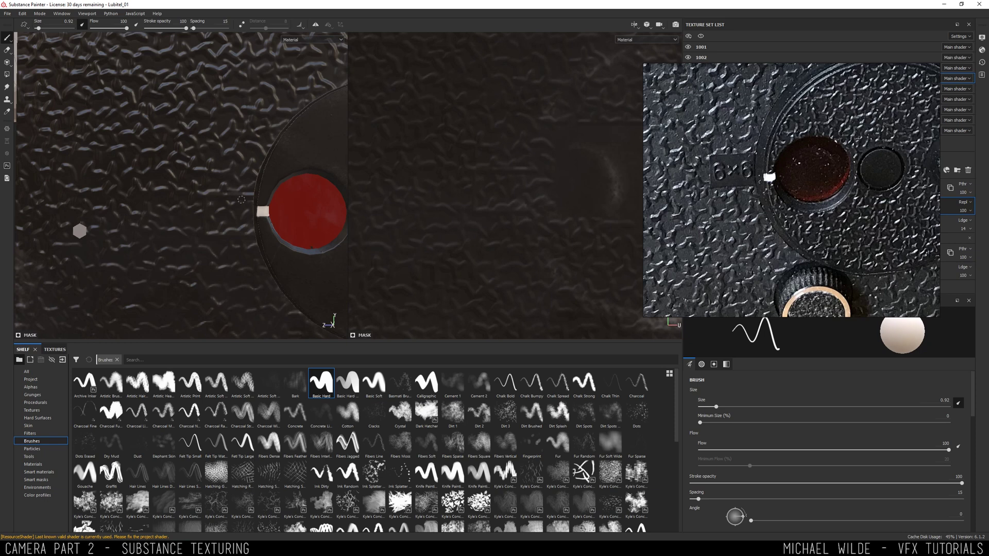
{"action": "right_click_drag", "start_coordinate": [241, 199], "coordinate": [258, 200], "text": "ctrl"}
{"action": "key", "text": "bracketleft"}
{"action": "key", "text": "bracketleft"}
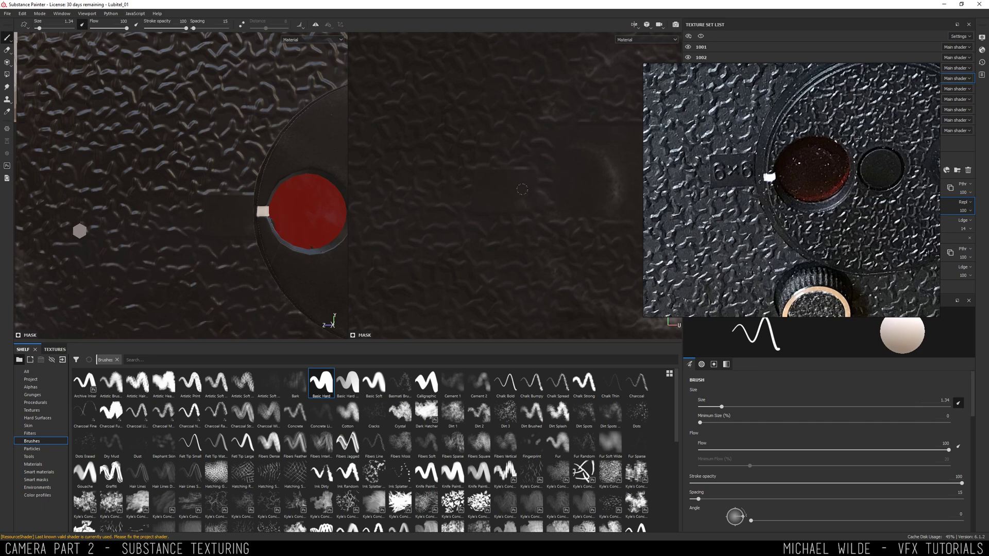
{"action": "scroll", "coordinate": [522, 189], "scroll_direction": "down", "scroll_amount": 3}
{"action": "scroll", "coordinate": [262, 158], "scroll_direction": "down", "scroll_amount": 2}
{"action": "middle_click_drag", "start_coordinate": [262, 186], "coordinate": [193, 187], "text": "alt"}
{"action": "scroll", "coordinate": [193, 186], "scroll_direction": "up", "scroll_amount": 1}
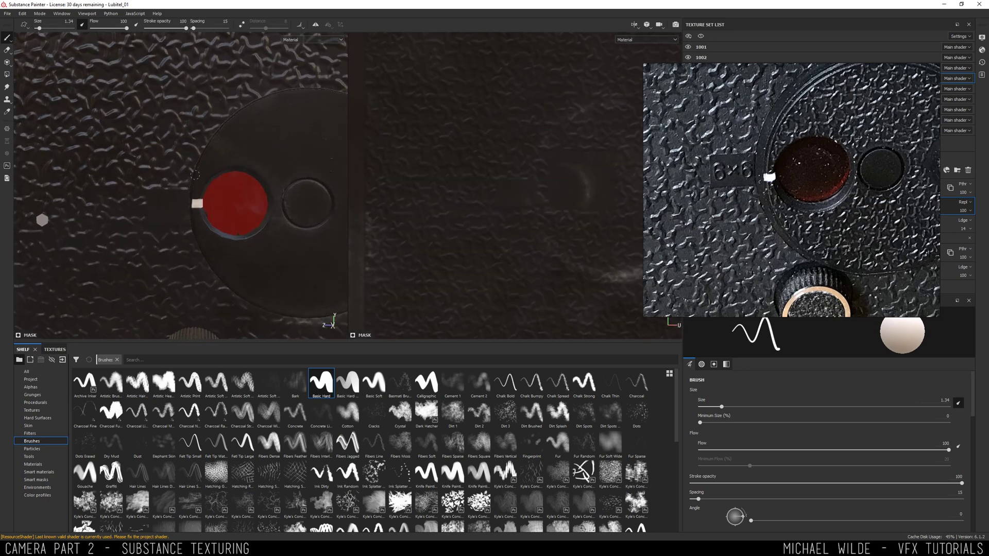
- Paint a ring around the rim of the round back disc in the 6x6 mask, viewing the mask alone
{"action": "left_click_drag", "start_coordinate": [205, 146], "coordinate": [255, 128], "text": "alt"}
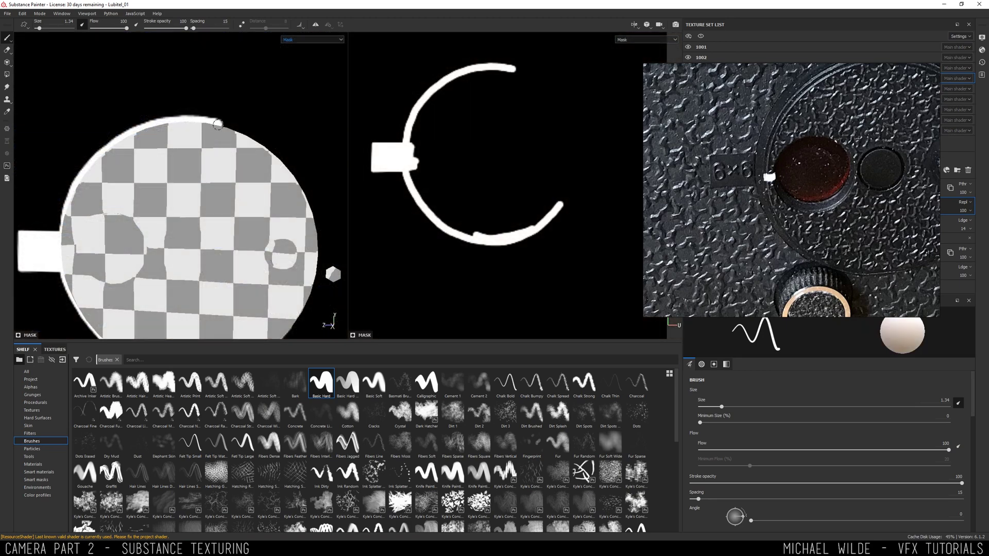
{"action": "left_click_drag", "start_coordinate": [218, 124], "coordinate": [287, 168]}
{"action": "middle_click_drag", "start_coordinate": [305, 203], "coordinate": [203, 199], "text": "alt"}
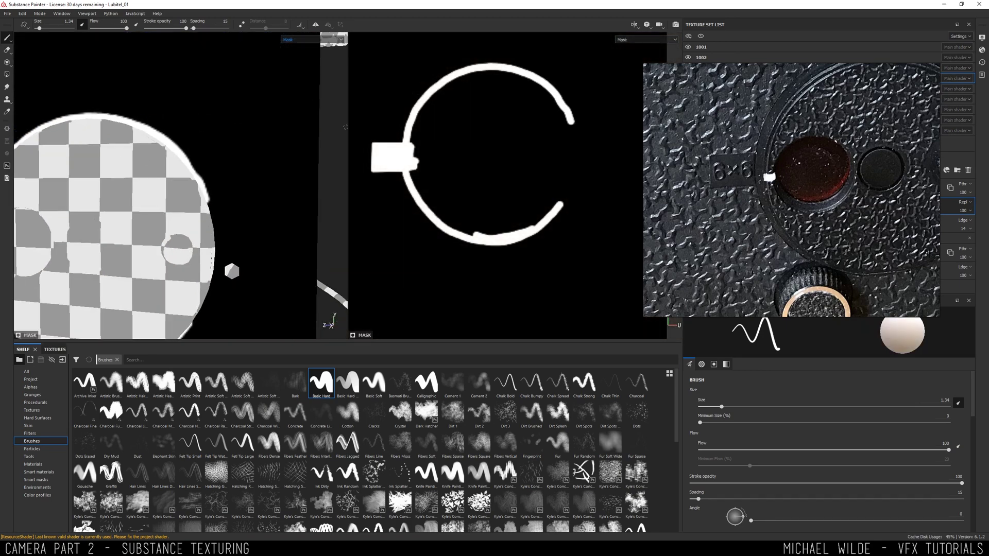
{"action": "scroll", "coordinate": [541, 88], "scroll_direction": "up", "scroll_amount": 2}
{"action": "middle_click_drag", "start_coordinate": [556, 106], "coordinate": [511, 94], "text": "alt"}
{"action": "key", "text": "x"}
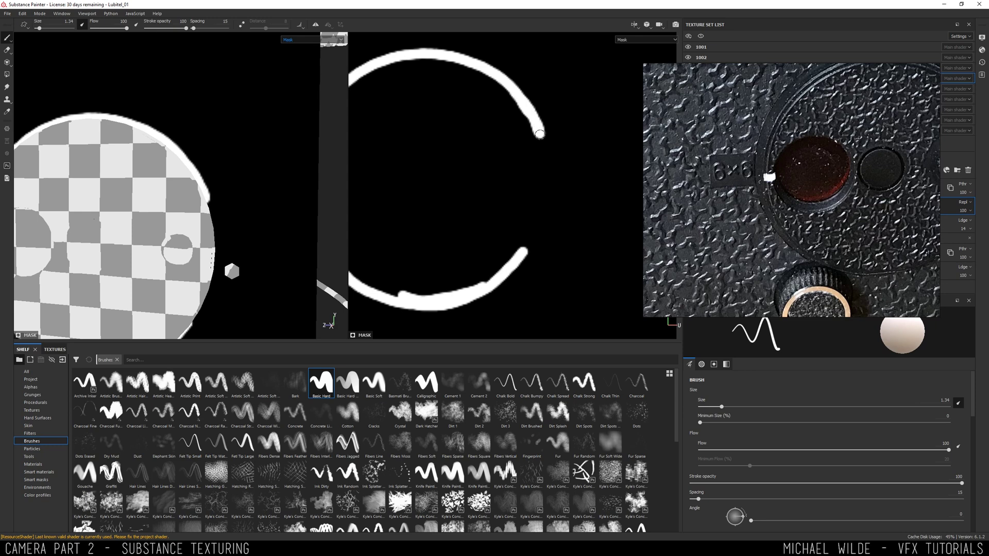
{"action": "left_click_drag", "start_coordinate": [544, 196], "coordinate": [525, 244]}
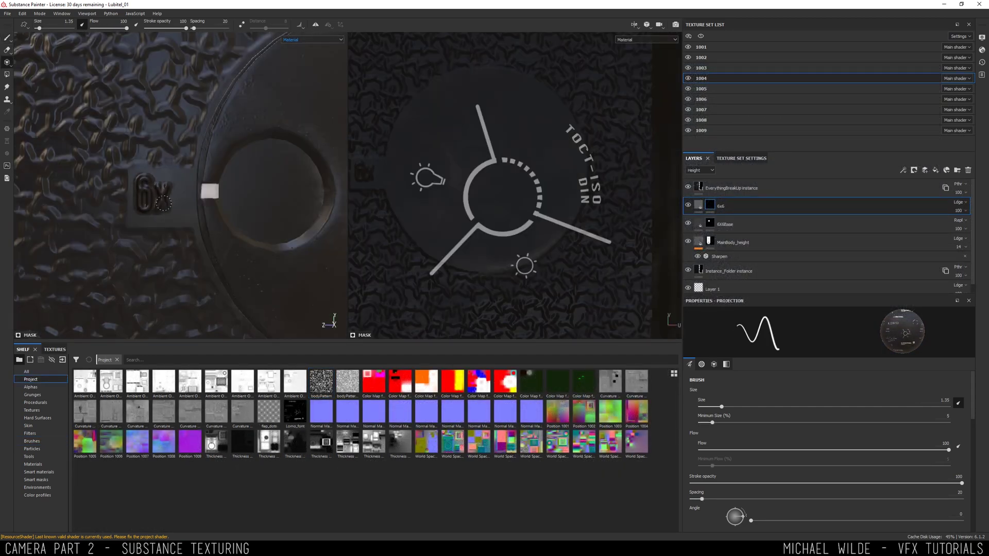
- Project the 6x6 lettering onto the flat plate beside the white marker in the new lettering layer's mask
{"action": "left_click_drag", "start_coordinate": [163, 204], "coordinate": [178, 207]}
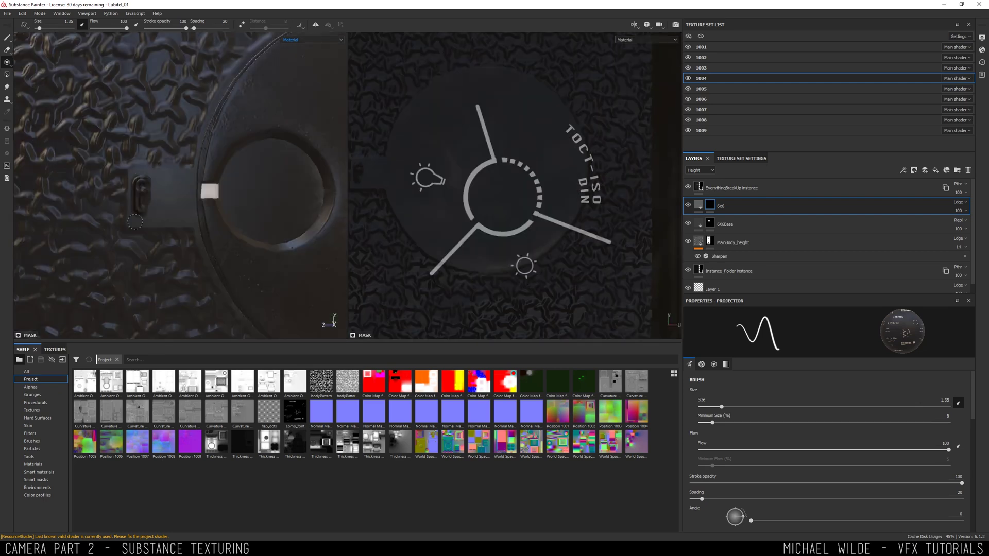
{"action": "left_click_drag", "start_coordinate": [141, 203], "coordinate": [185, 205]}
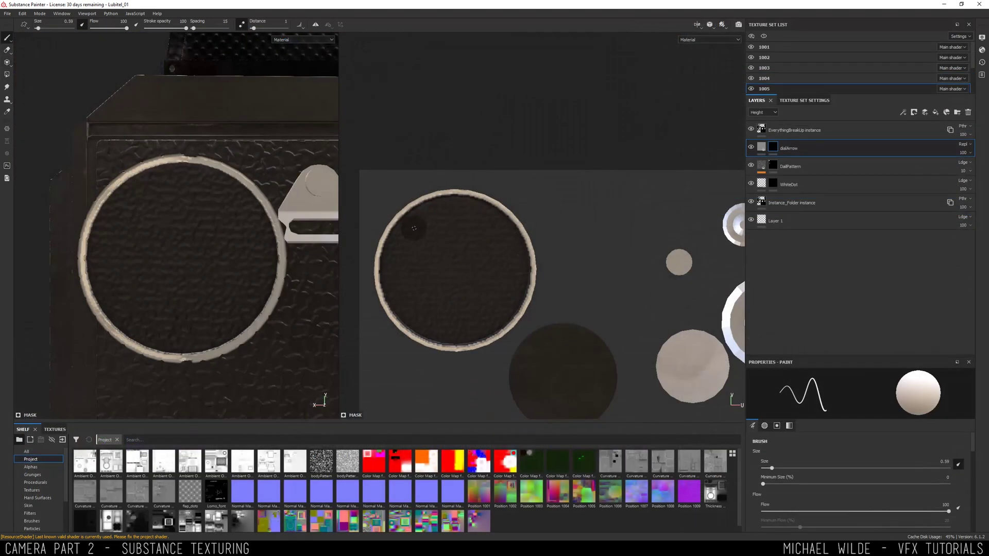
- Paint a curved arc along the dial's upper rim in the dialArrow mask on texture set 1005, redoing the first stroke longer
{"action": "mouse_move", "coordinate": [414, 226]}
{"action": "left_mouse_down"}
{"action": "mouse_move", "coordinate": [438, 213]}
{"action": "mouse_move", "coordinate": [485, 213]}
{"action": "left_mouse_up"}
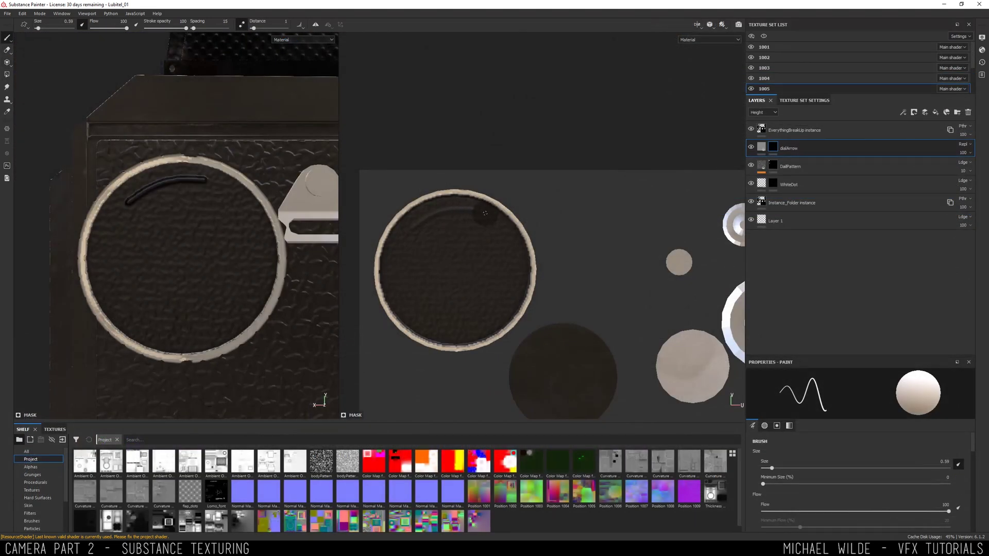
{"action": "key", "text": "ctrl+z"}
{"action": "mouse_move", "coordinate": [400, 235]}
{"action": "left_mouse_down"}
{"action": "mouse_move", "coordinate": [438, 210]}
{"action": "mouse_move", "coordinate": [484, 214]}
{"action": "left_mouse_up"}
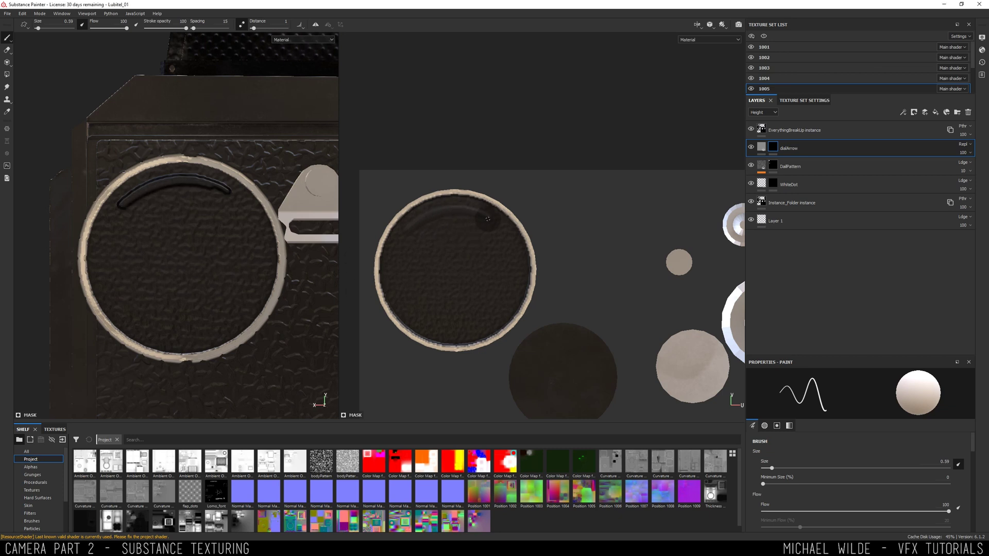
- Undo the last arrowhead stroke and repaint a filled triangular arrowhead with straight strokes at the right end of the dial arc
{"action": "scroll", "coordinate": [205, 187], "scroll_direction": "up", "scroll_amount": 3}
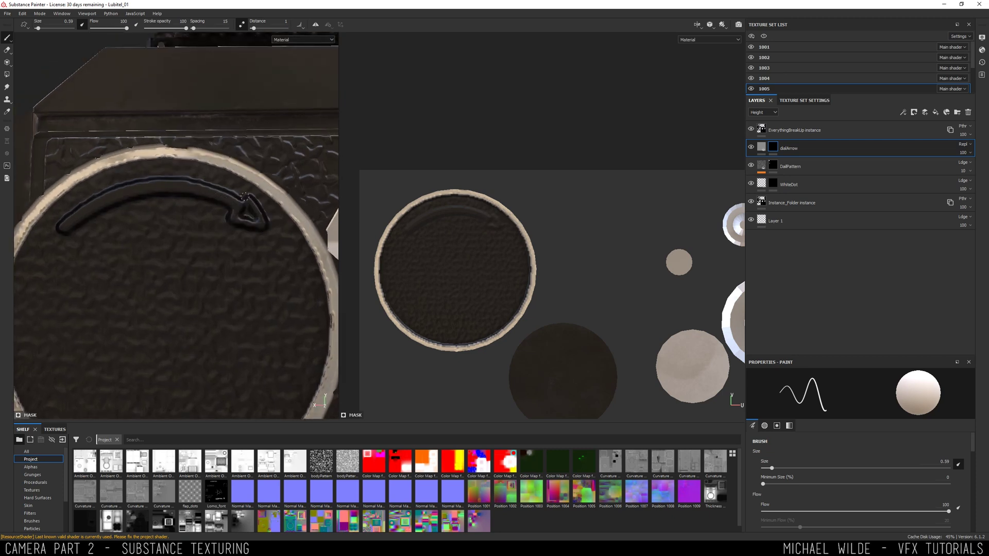
{"action": "key", "text": "ctrl+z"}
{"action": "left_click", "coordinate": [269, 228], "text": "shift"}
{"action": "left_click", "coordinate": [255, 195], "text": "shift"}
{"action": "left_click", "coordinate": [243, 206], "text": "shift"}
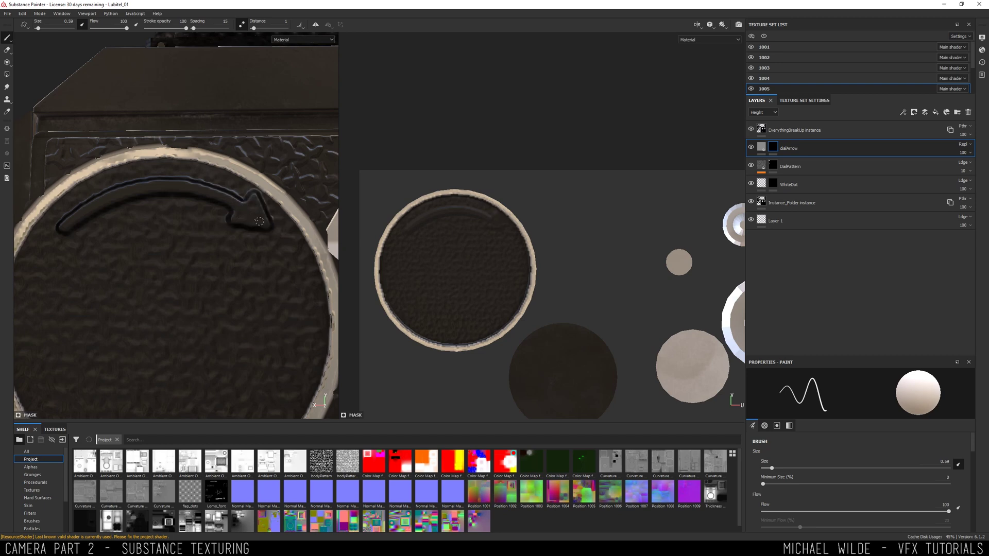
- Lower the height value of the dialArrow fill on texture set 1005 and return to its mask
{"action": "scroll", "coordinate": [242, 215], "scroll_direction": "down", "scroll_amount": 3}
{"action": "mouse_move", "coordinate": [242, 216]}
{"action": "left_mouse_down", "text": "alt"}
{"action": "mouse_move", "coordinate": [291, 206]}
{"action": "mouse_move", "coordinate": [243, 215]}
{"action": "left_mouse_up", "text": "alt"}
{"action": "scroll", "coordinate": [235, 210], "scroll_direction": "up", "scroll_amount": 2}
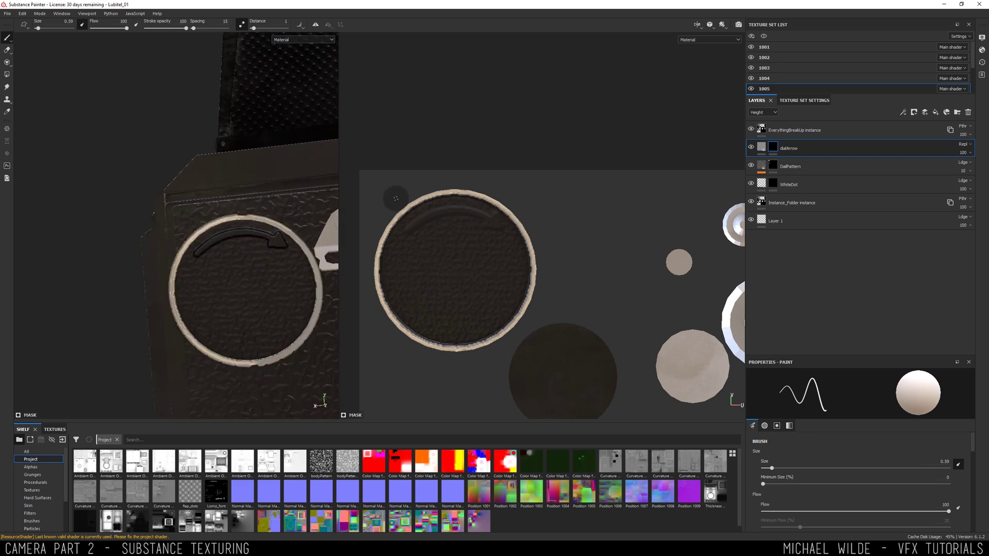
{"action": "left_click", "coordinate": [761, 147]}
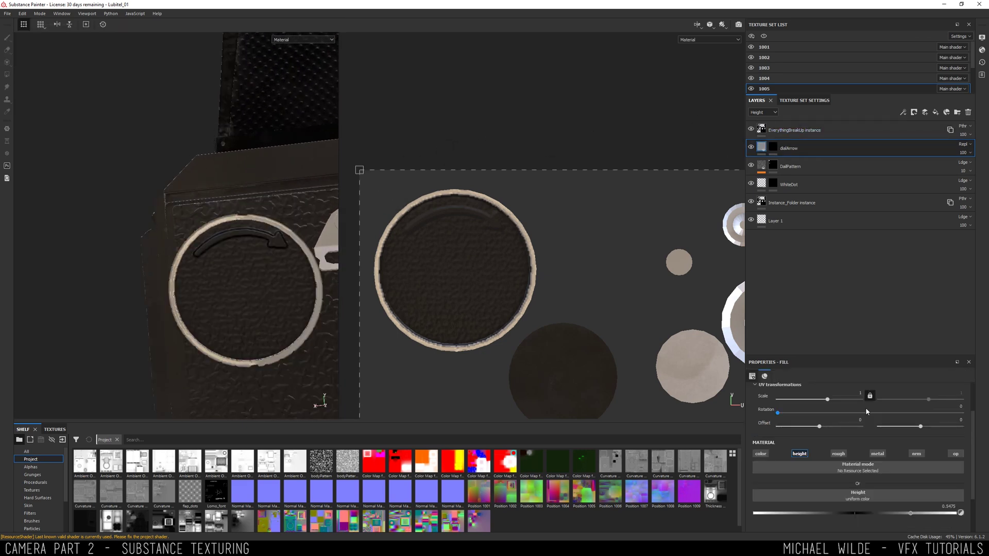
{"action": "left_click_drag", "start_coordinate": [911, 513], "coordinate": [892, 514]}
{"action": "left_click", "coordinate": [772, 148]}
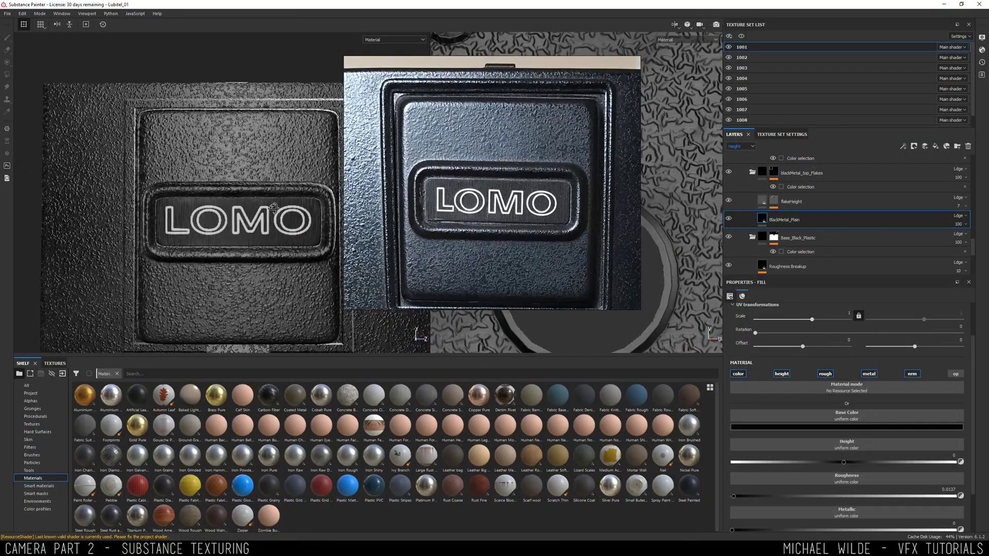
- Compare the LOMO panel with the reference photo and try a higher metallic value on BlackMetal_Plain before returning it to minimum
{"action": "mouse_move", "coordinate": [274, 207]}
{"action": "left_mouse_down", "text": "alt"}
{"action": "mouse_move", "coordinate": [266, 189]}
{"action": "mouse_move", "coordinate": [274, 206]}
{"action": "left_mouse_up", "text": "alt"}
{"action": "right_click_drag", "start_coordinate": [273, 206], "coordinate": [240, 132], "text": "alt"}
{"action": "middle_click_drag", "start_coordinate": [240, 226], "coordinate": [212, 129], "text": "alt"}
{"action": "left_click_drag", "start_coordinate": [211, 129], "coordinate": [242, 203], "text": "alt"}
{"action": "right_click_drag", "start_coordinate": [242, 203], "coordinate": [304, 227], "text": "alt"}
{"action": "middle_click_drag", "start_coordinate": [304, 227], "coordinate": [226, 214], "text": "alt"}
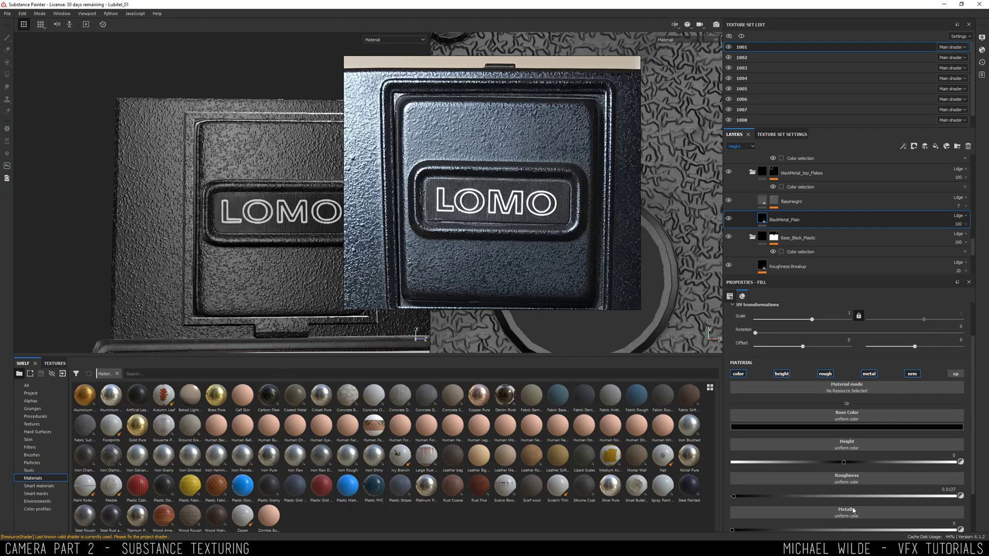
{"action": "left_click", "coordinate": [846, 530]}
{"action": "left_click", "coordinate": [733, 535]}
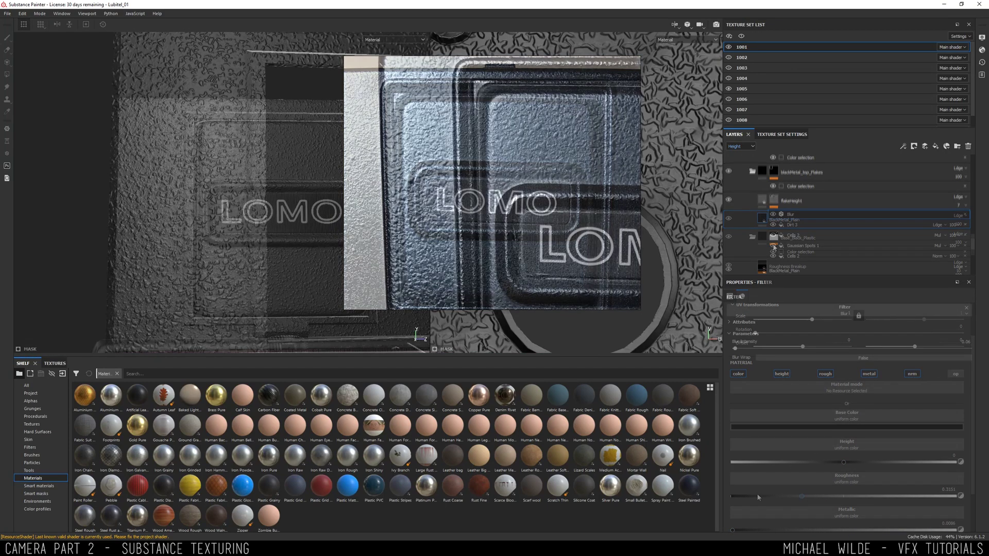
- Toggle the fill effects in the flakeHeight mask for comparison and set the upper Cells 2 fill's blend mode to Lighten
{"action": "left_click", "coordinate": [773, 245]}
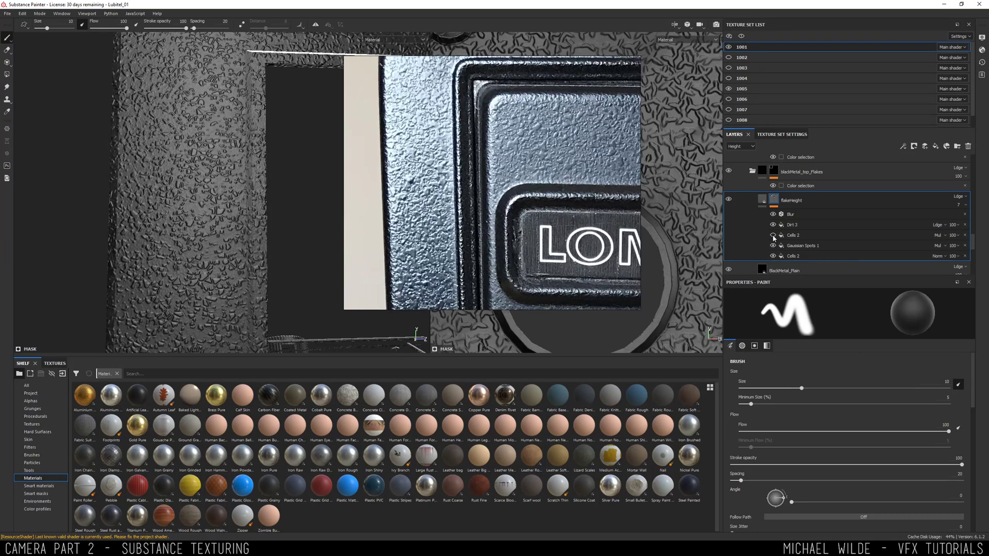
{"action": "left_click", "coordinate": [774, 245]}
{"action": "left_click", "coordinate": [773, 236]}
{"action": "left_click", "coordinate": [804, 234]}
{"action": "left_click", "coordinate": [938, 235]}
{"action": "left_click", "coordinate": [948, 299]}
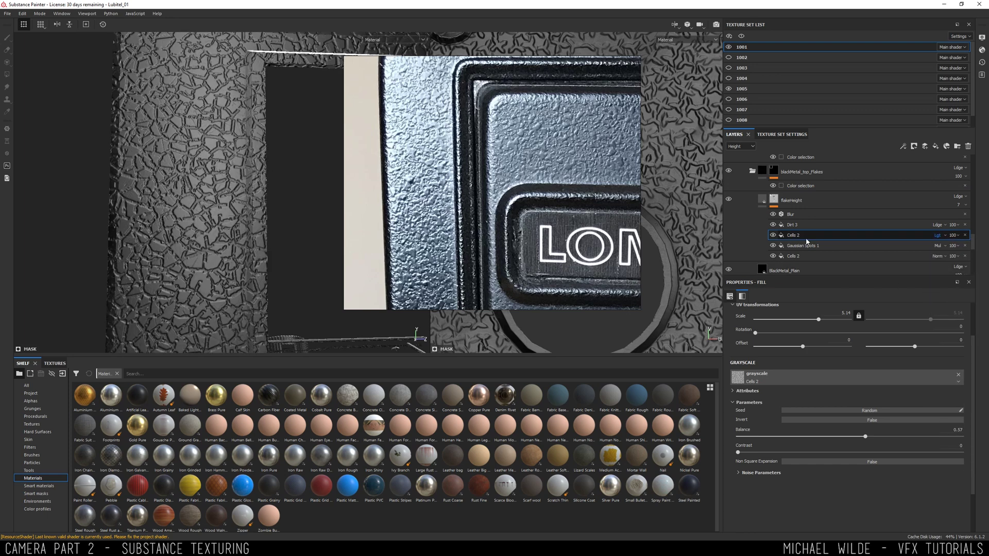
- Try the upper Cells 2 fill below Gaussian Spots 1 with its balance at 0.97, and undo both changes
{"action": "left_click_drag", "start_coordinate": [803, 235], "coordinate": [812, 247]}
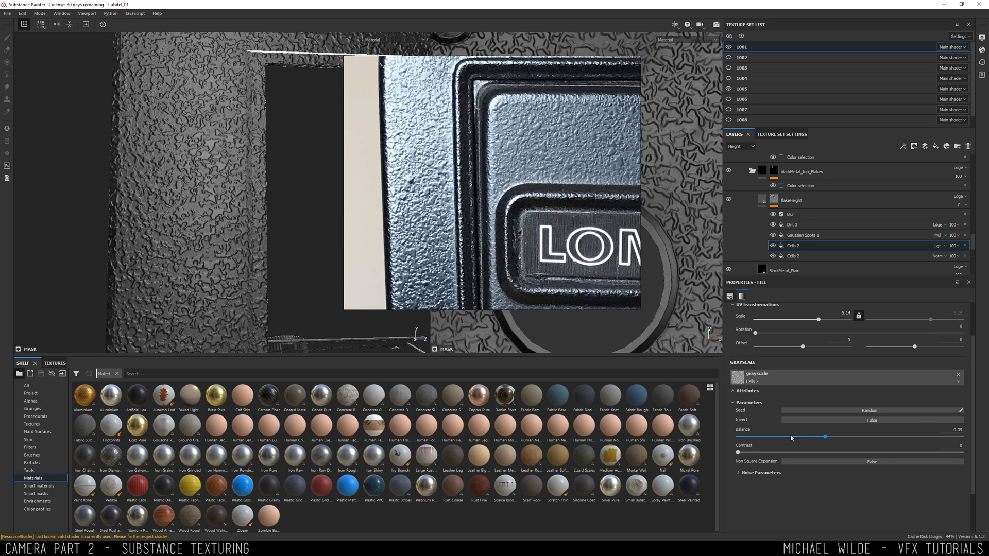
{"action": "left_click_drag", "start_coordinate": [824, 436], "coordinate": [957, 443]}
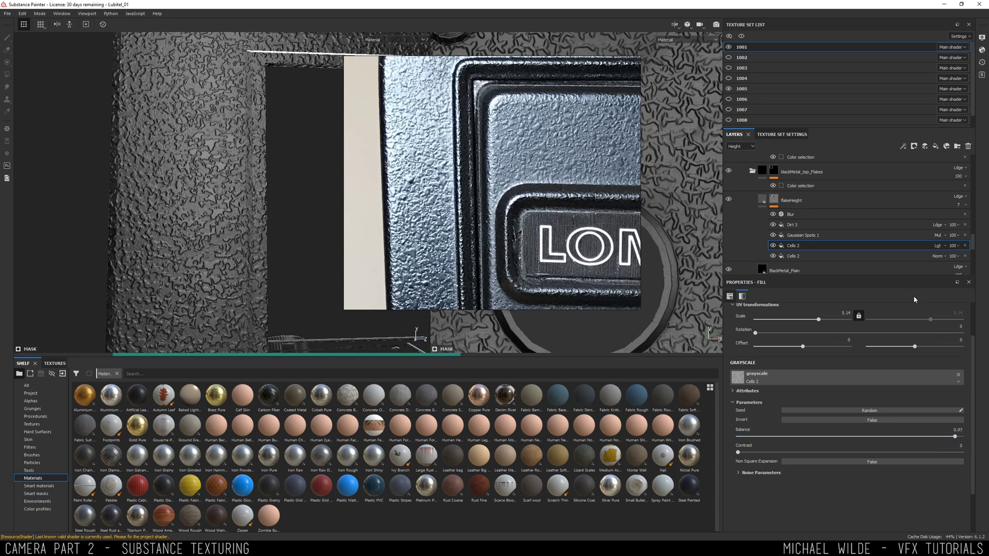
{"action": "key", "text": "ctrl+z"}
{"action": "key", "text": "ctrl+z"}
- Move the upper Cells 2 fill below Gaussian Spots 1 in the flakeHeight mask and reduce its opacity
{"action": "left_click_drag", "start_coordinate": [865, 236], "coordinate": [874, 248]}
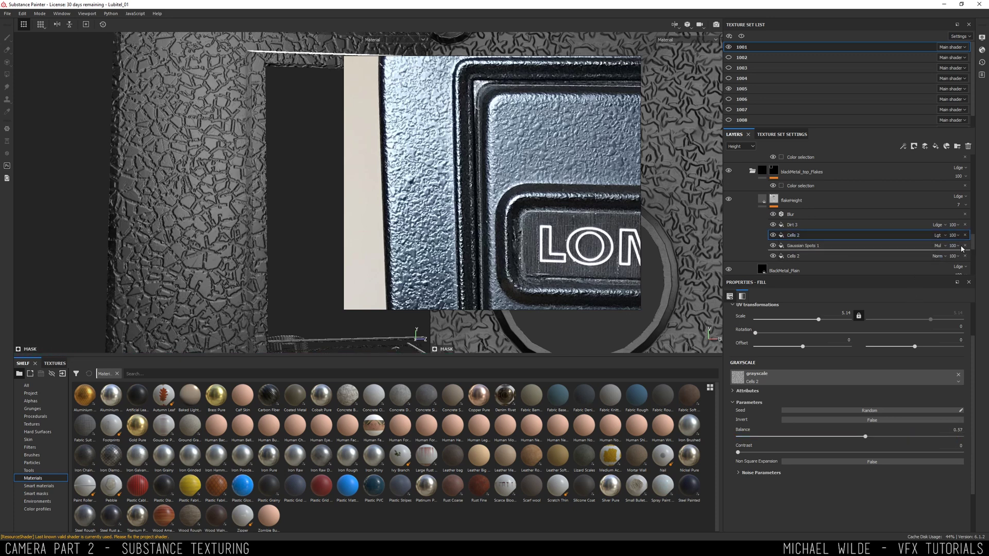
{"action": "left_click", "coordinate": [955, 246]}
{"action": "mouse_move", "coordinate": [958, 260]}
{"action": "left_mouse_down"}
{"action": "mouse_move", "coordinate": [946, 261]}
{"action": "mouse_move", "coordinate": [977, 259]}
{"action": "mouse_move", "coordinate": [955, 259]}
{"action": "left_mouse_up"}
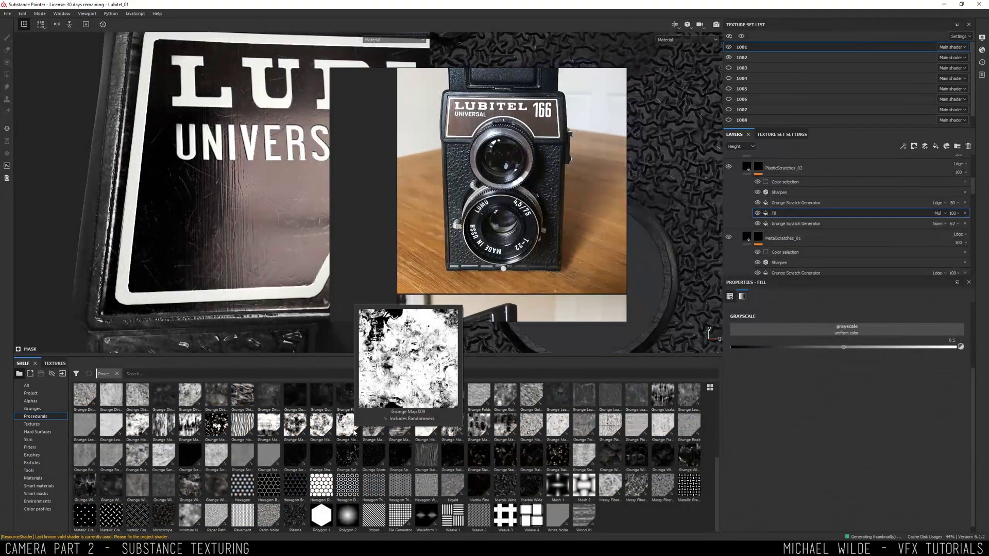
- Assign Grunge Map 009 to the multiplied fill in the PlasticScratches_02 mask and set its UV scale to 4
{"action": "left_click_drag", "start_coordinate": [355, 433], "coordinate": [789, 326]}
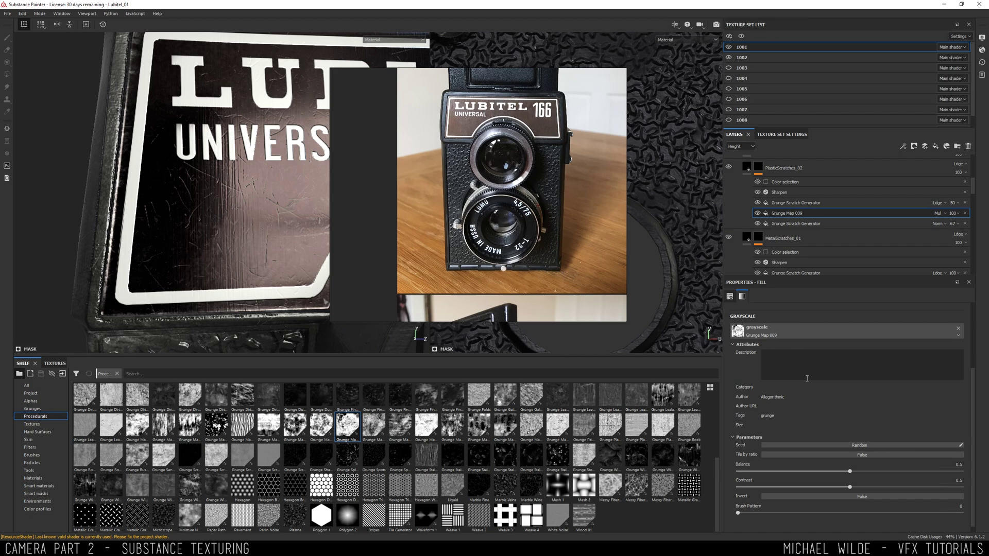
{"action": "left_click_drag", "start_coordinate": [221, 219], "coordinate": [264, 210], "text": "alt"}
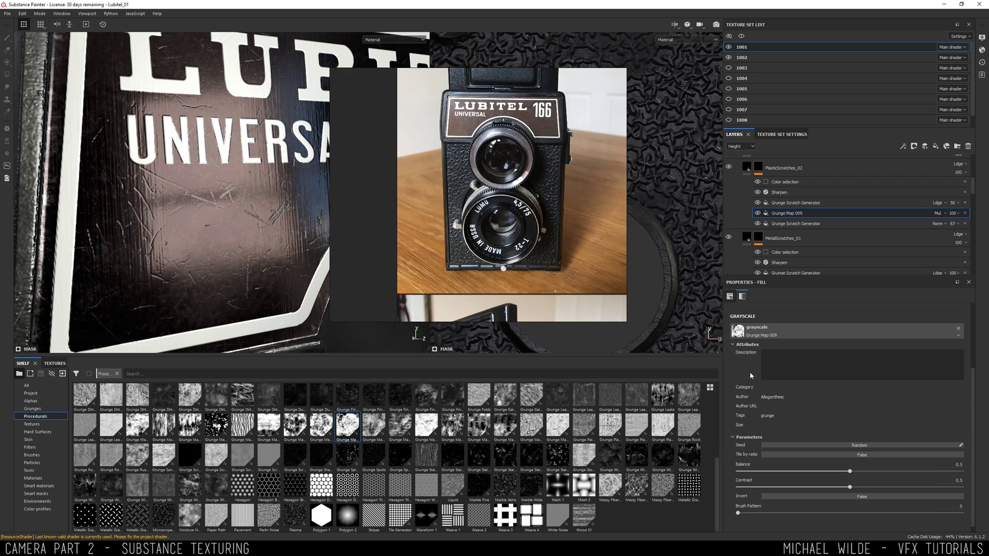
{"action": "scroll", "coordinate": [750, 372], "scroll_direction": "up", "scroll_amount": 3}
{"action": "left_click_drag", "start_coordinate": [821, 366], "coordinate": [815, 366]}
{"action": "left_click_drag", "start_coordinate": [278, 208], "coordinate": [247, 190], "text": "alt"}
{"action": "type", "text": "4"}
{"action": "key", "text": "Return"}
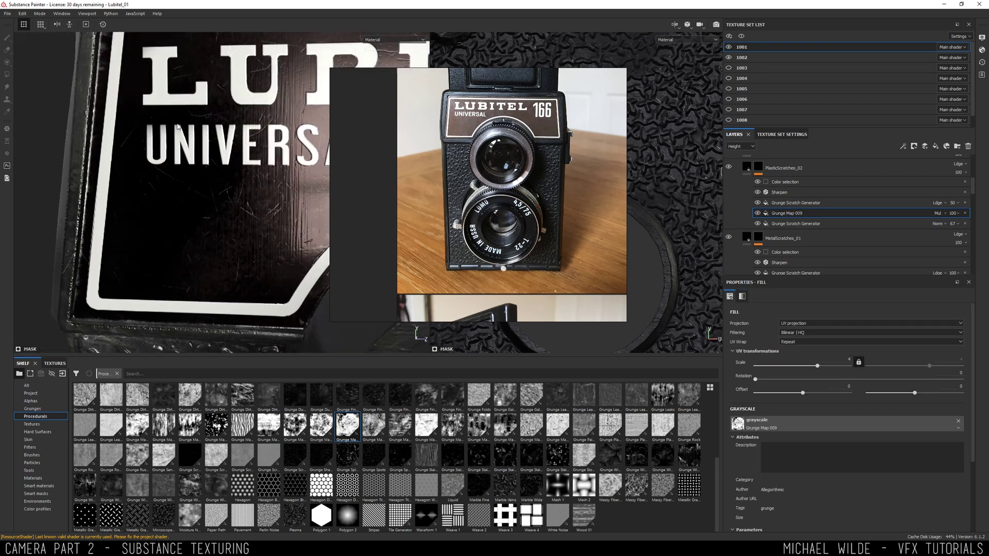
{"action": "right_click_drag", "start_coordinate": [248, 191], "coordinate": [216, 170], "text": "alt"}
{"action": "left_click_drag", "start_coordinate": [216, 170], "coordinate": [276, 206], "text": "alt"}
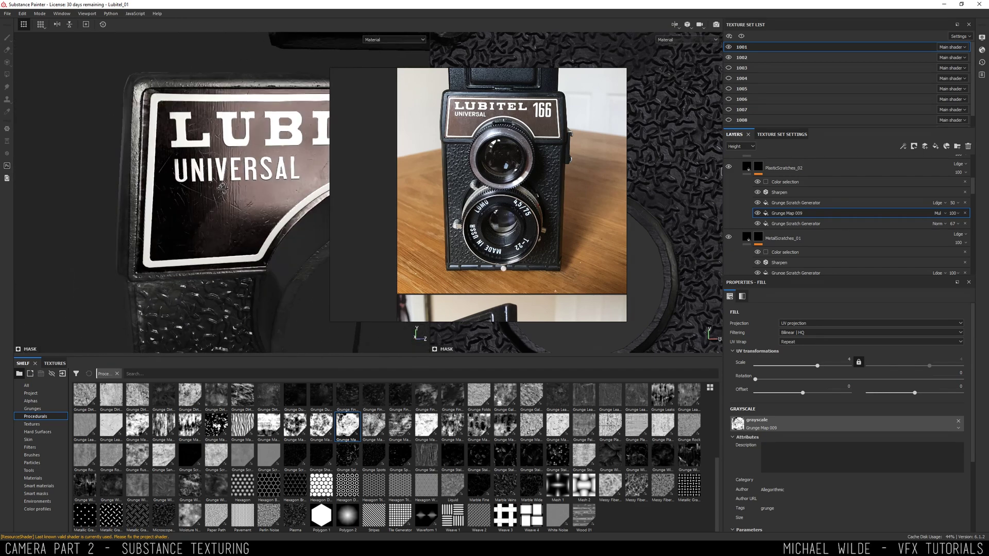
{"action": "right_click_drag", "start_coordinate": [276, 206], "coordinate": [303, 191], "text": "alt"}
- Enable the color channel on the PlasticScratches_02 fill and open its black base color for editing
{"action": "left_click", "coordinate": [749, 172]}
{"action": "left_click", "coordinate": [758, 166]}
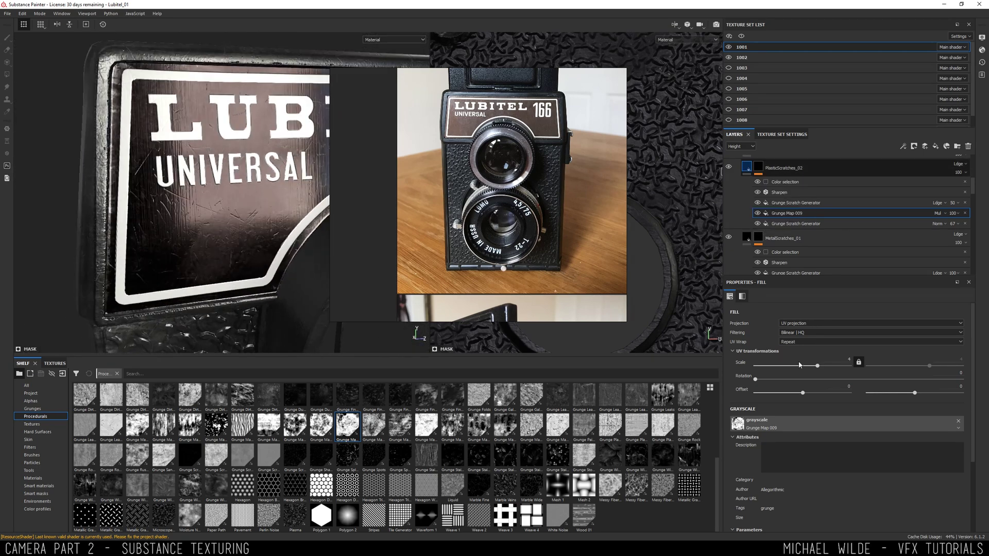
{"action": "left_click", "coordinate": [738, 421]}
{"action": "left_click", "coordinate": [737, 420]}
{"action": "left_click", "coordinate": [737, 420]}
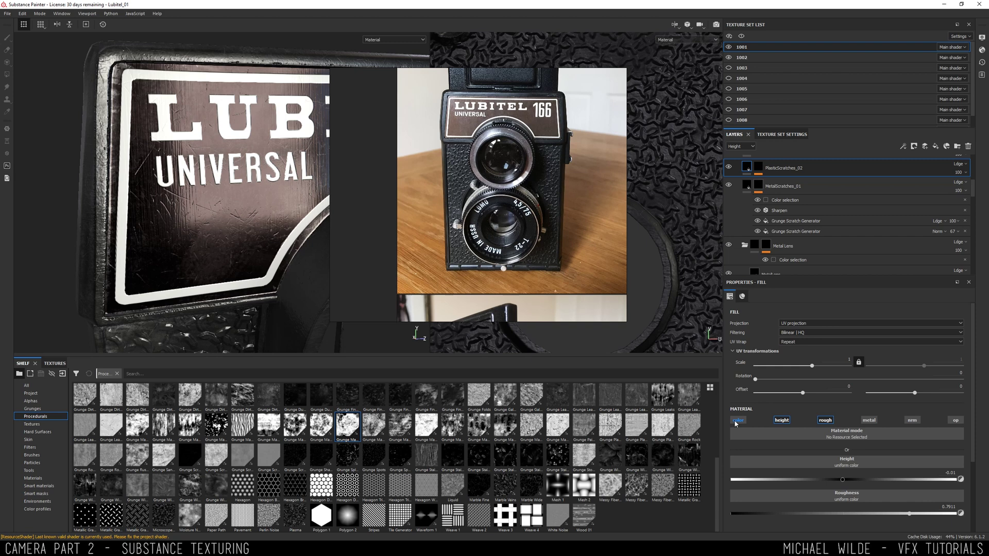
{"action": "left_click", "coordinate": [737, 420]}
{"action": "left_click", "coordinate": [824, 474]}
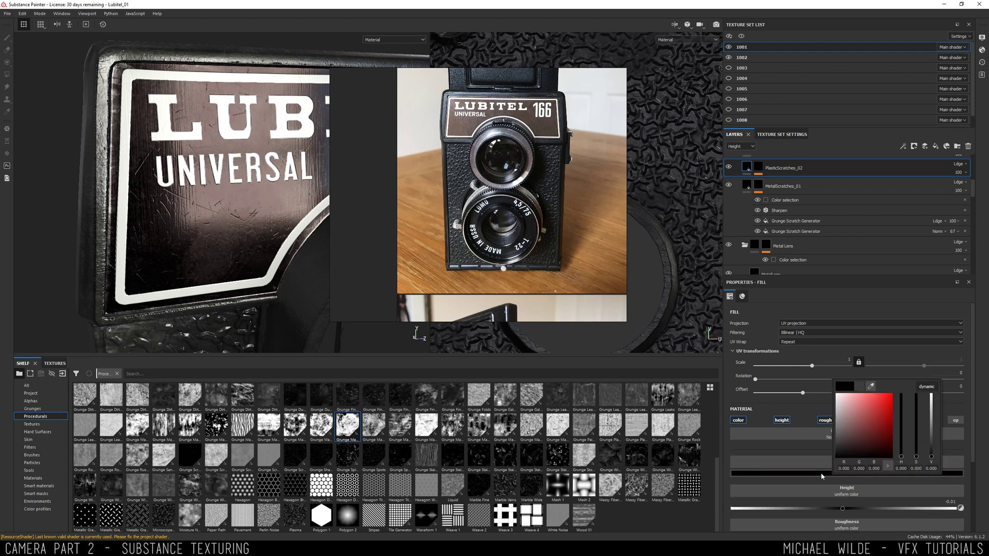
- Show the layer stack's Base Color channel and lower the PlasticScratches_02 layer's opacity in it
{"action": "left_click", "coordinate": [752, 147]}
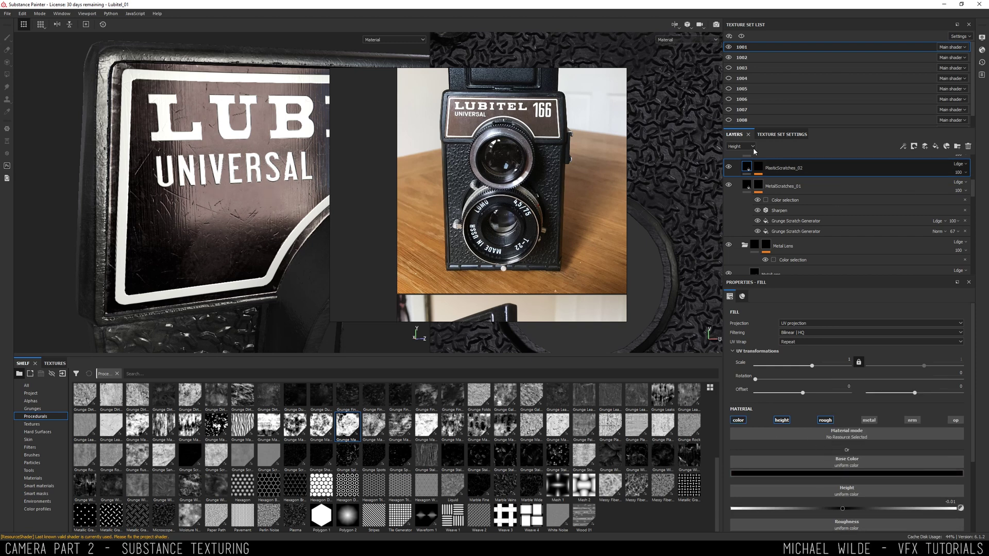
{"action": "scroll", "coordinate": [752, 147], "scroll_direction": "up", "scroll_amount": 1}
{"action": "left_click", "coordinate": [959, 172]}
{"action": "left_click_drag", "start_coordinate": [969, 187], "coordinate": [961, 188]}
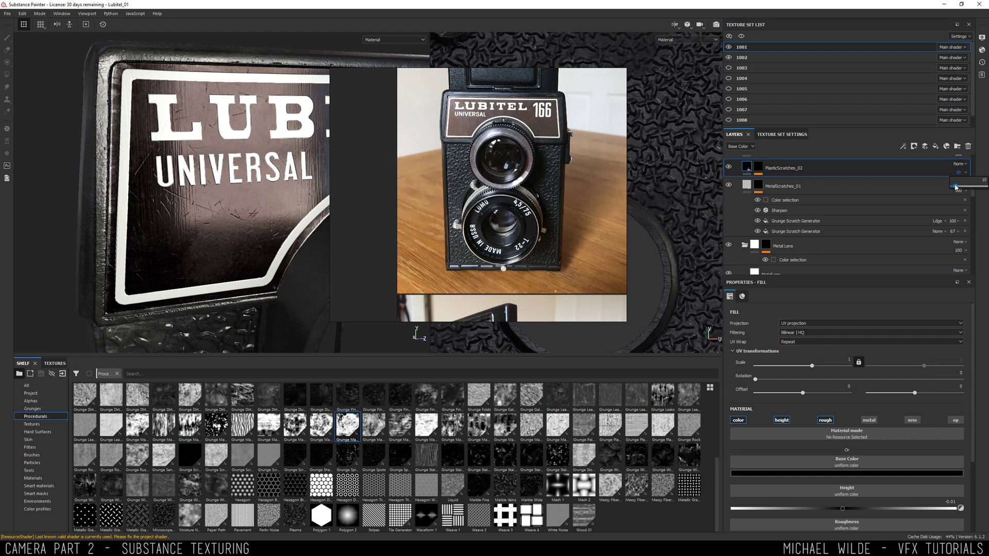